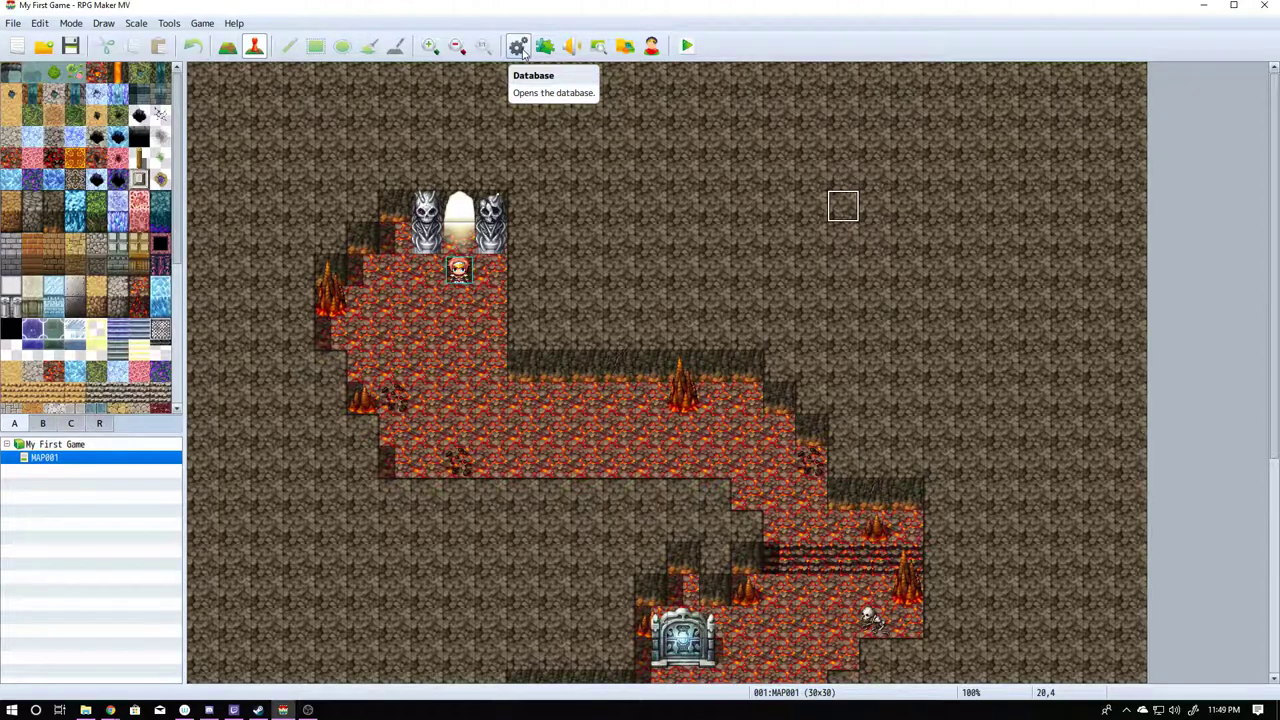
Open the Database on the Actors page and view Lucius's settings.
{"action": "left_click", "coordinate": [519, 47]}
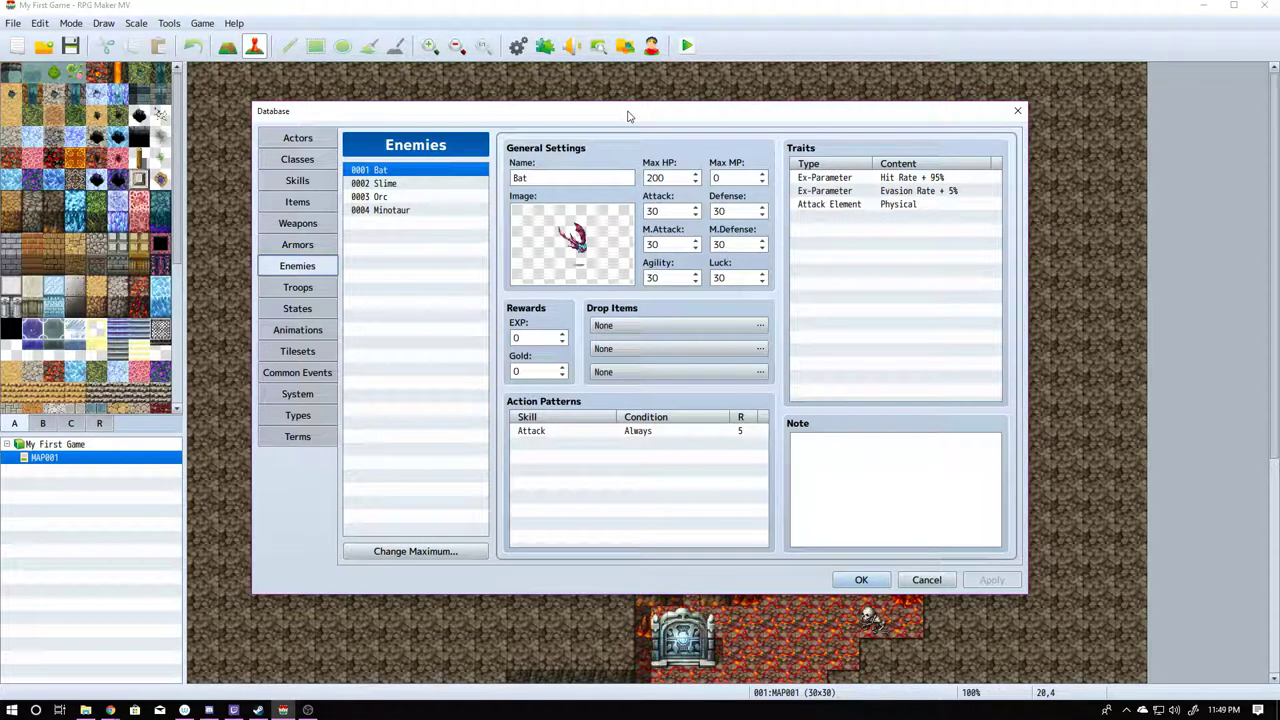
{"action": "left_click", "coordinate": [298, 139]}
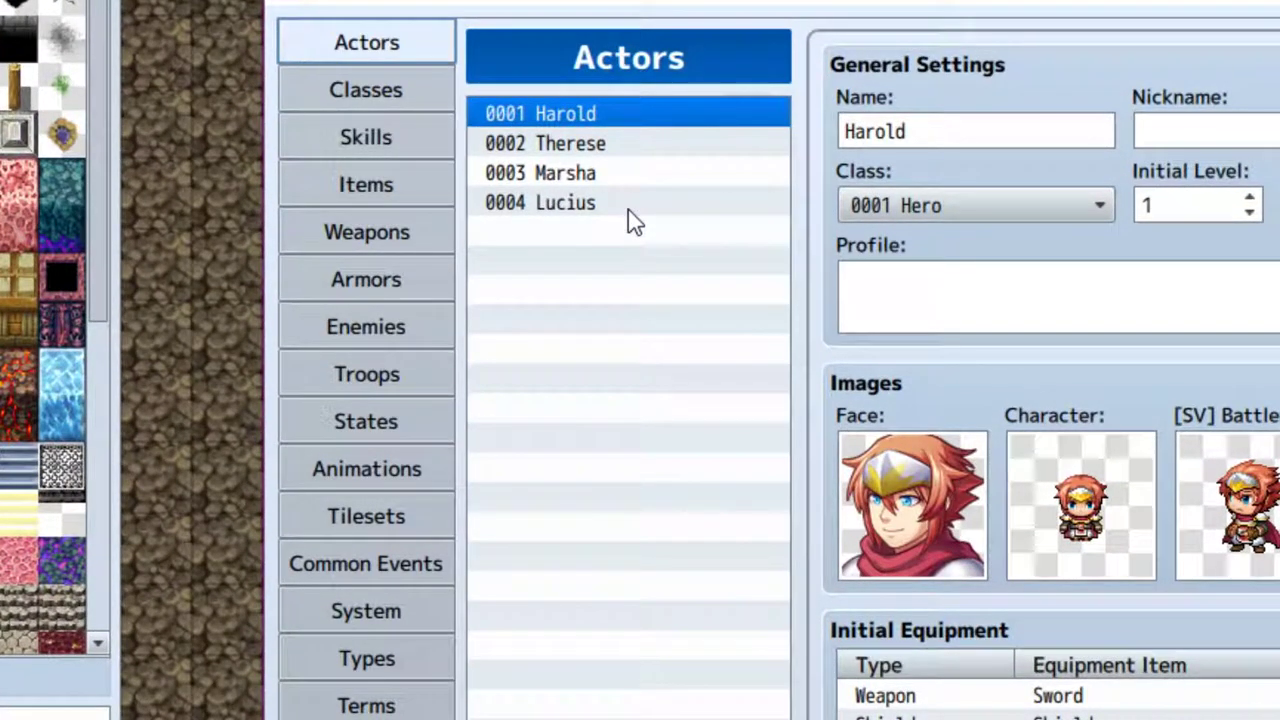
{"action": "left_click", "coordinate": [628, 209]}
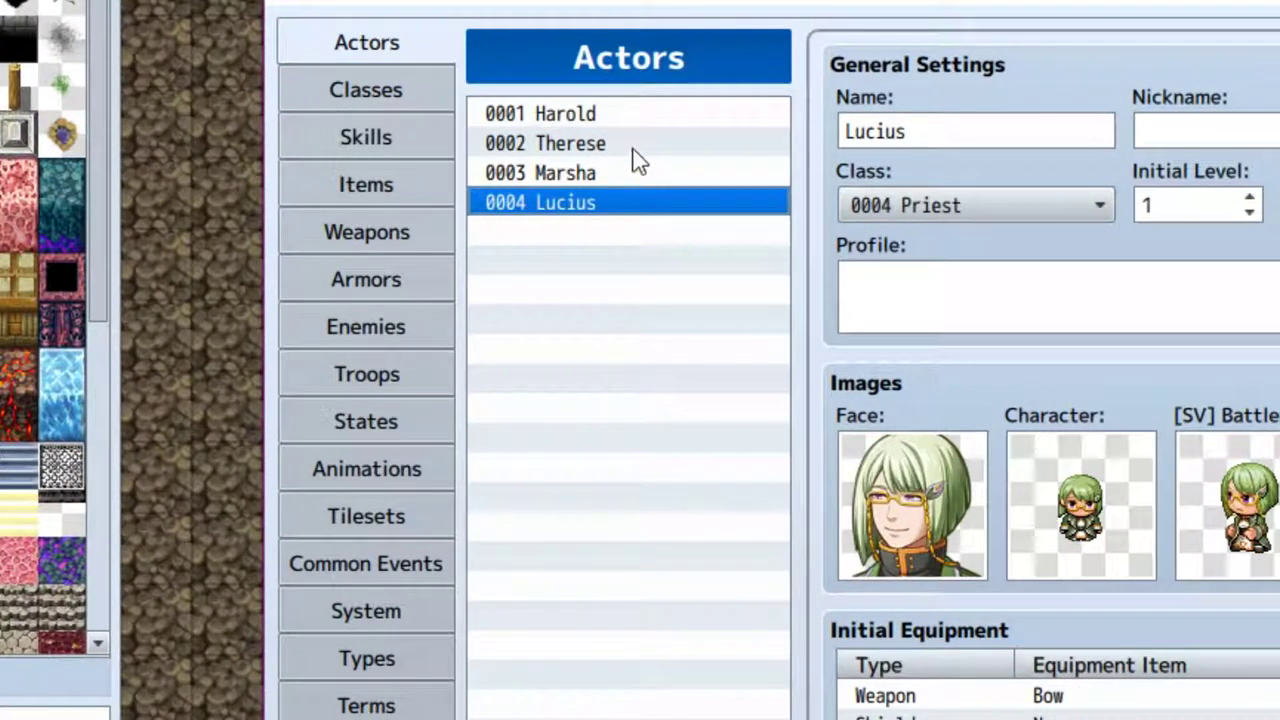
Compare Harold, Therese, Marsha and Lucius's actor settings, ending on Lucius.
{"action": "left_click", "coordinate": [638, 120]}
{"action": "left_click", "coordinate": [645, 147]}
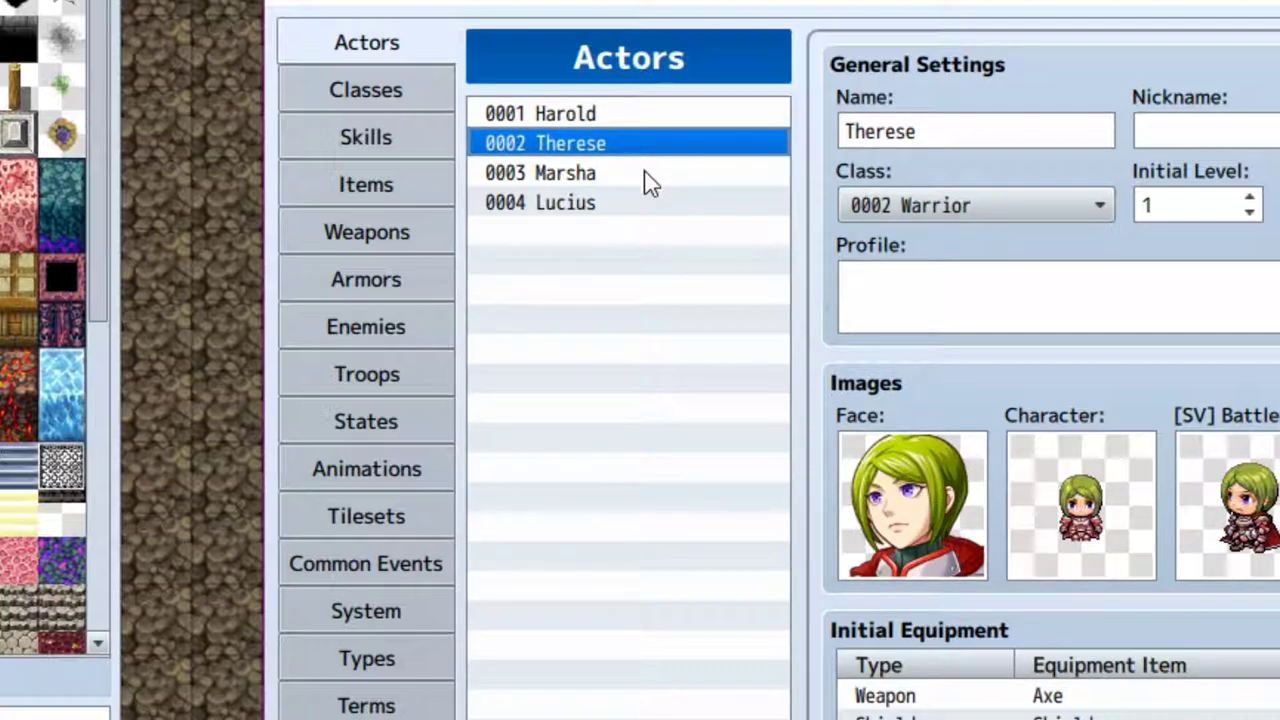
{"action": "left_click", "coordinate": [647, 176]}
{"action": "left_click", "coordinate": [654, 203]}
{"action": "left_click", "coordinate": [660, 176]}
{"action": "left_click", "coordinate": [661, 147]}
{"action": "left_click", "coordinate": [668, 115]}
{"action": "left_click", "coordinate": [675, 205]}
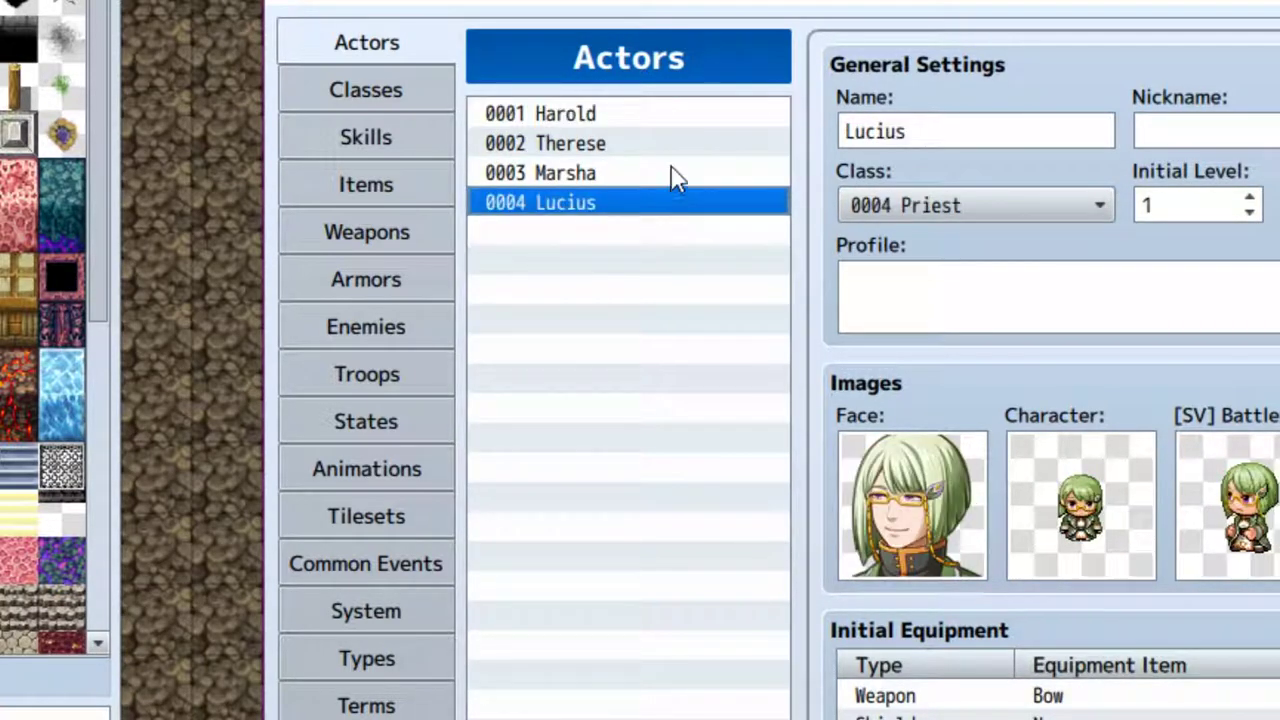
{"action": "left_click", "coordinate": [670, 175]}
{"action": "left_click", "coordinate": [679, 147]}
{"action": "left_click", "coordinate": [686, 115]}
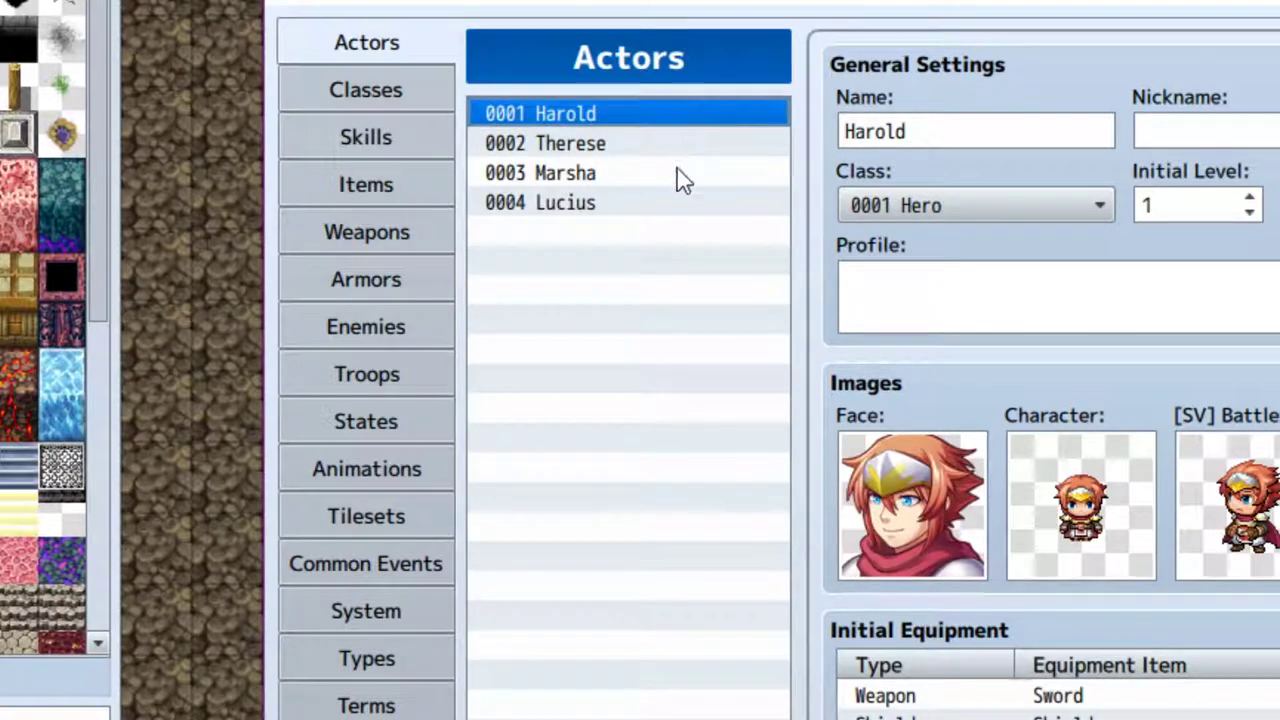
{"action": "left_click", "coordinate": [674, 203]}
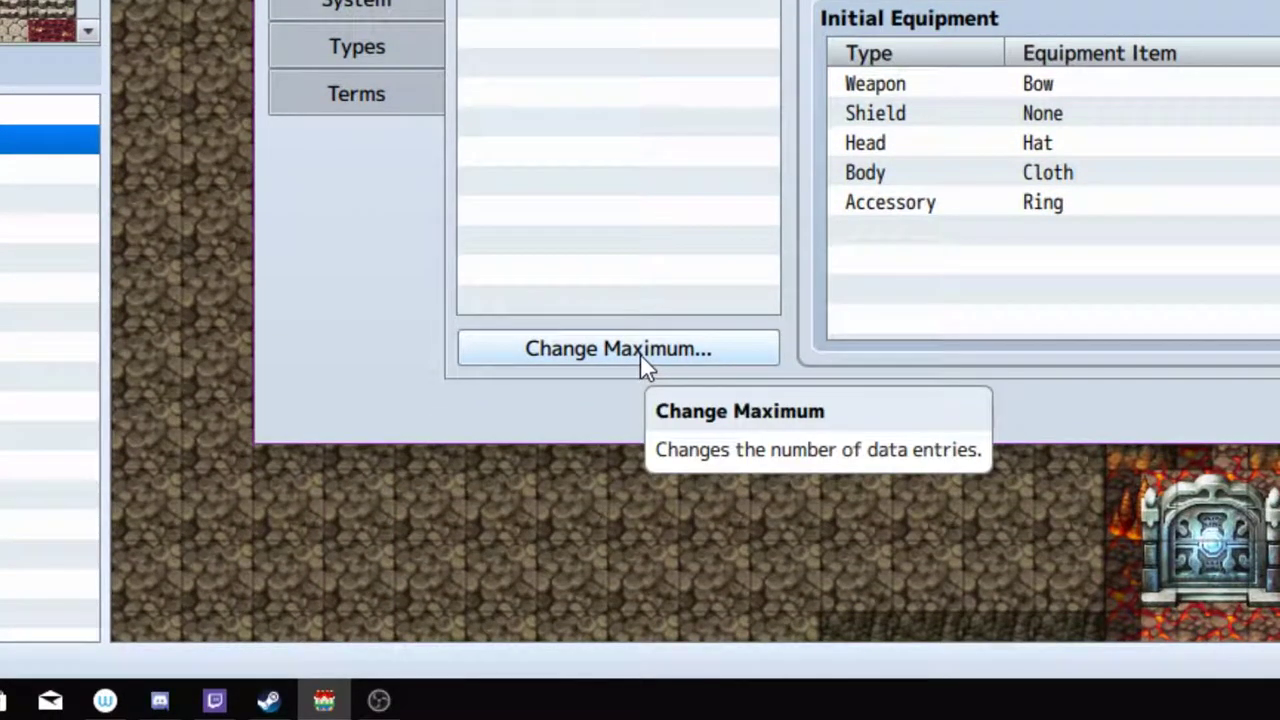
{"action": "left_click", "coordinate": [645, 362]}
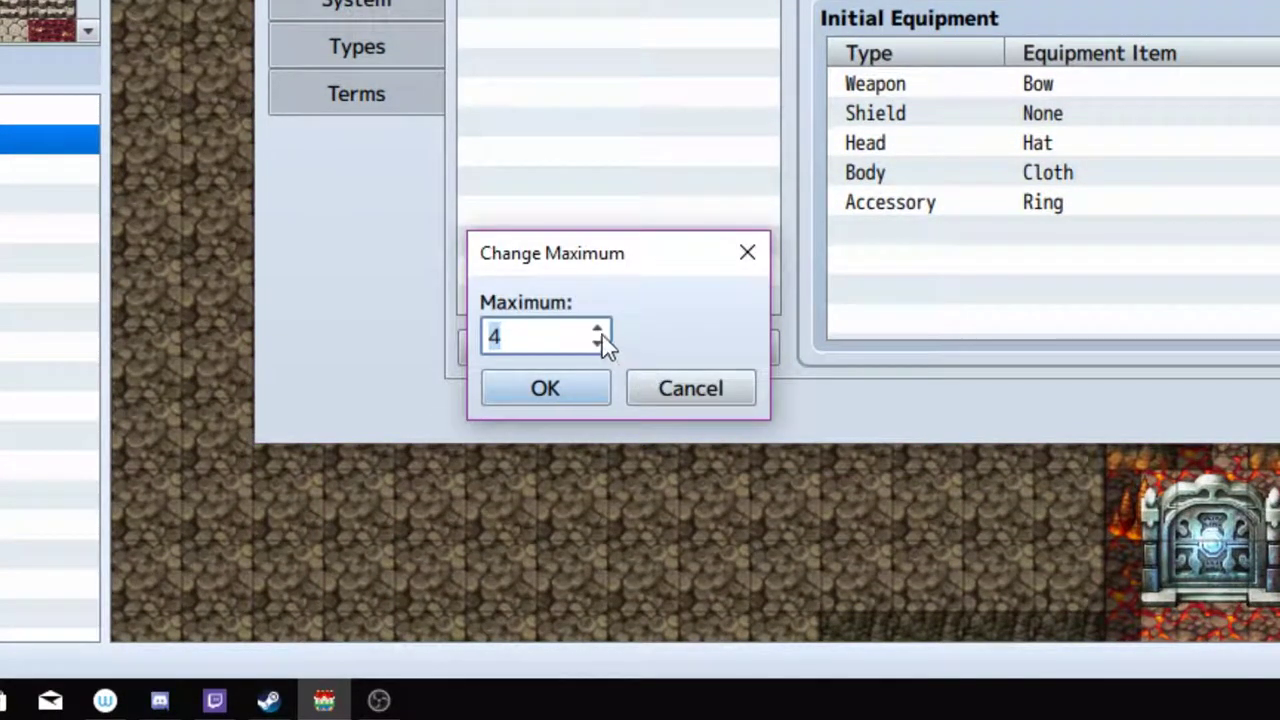
{"action": "left_click", "coordinate": [597, 331]}
{"action": "left_click", "coordinate": [597, 331]}
{"action": "left_click", "coordinate": [597, 331]}
{"action": "left_click", "coordinate": [597, 331]}
{"action": "left_click", "coordinate": [597, 331]}
{"action": "left_click", "coordinate": [597, 331]}
{"action": "left_click", "coordinate": [597, 331]}
{"action": "type", "text": "8888"}
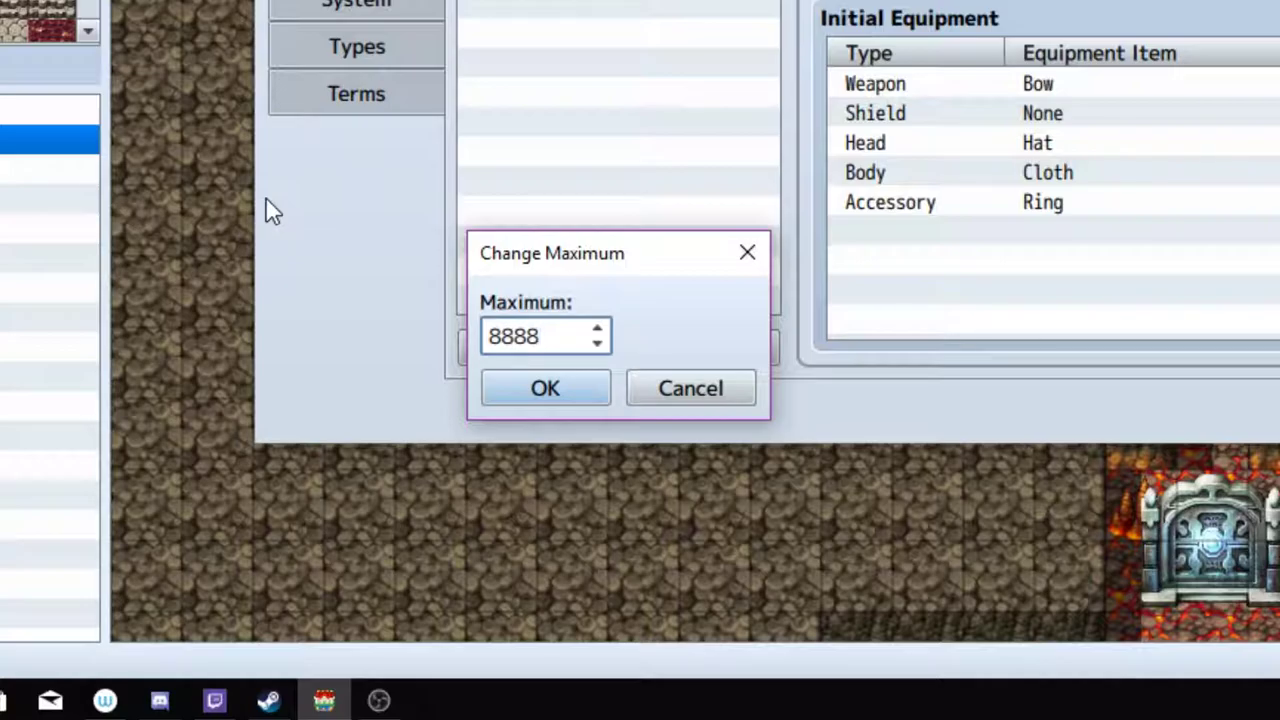
{"action": "key", "text": "BackSpace"}
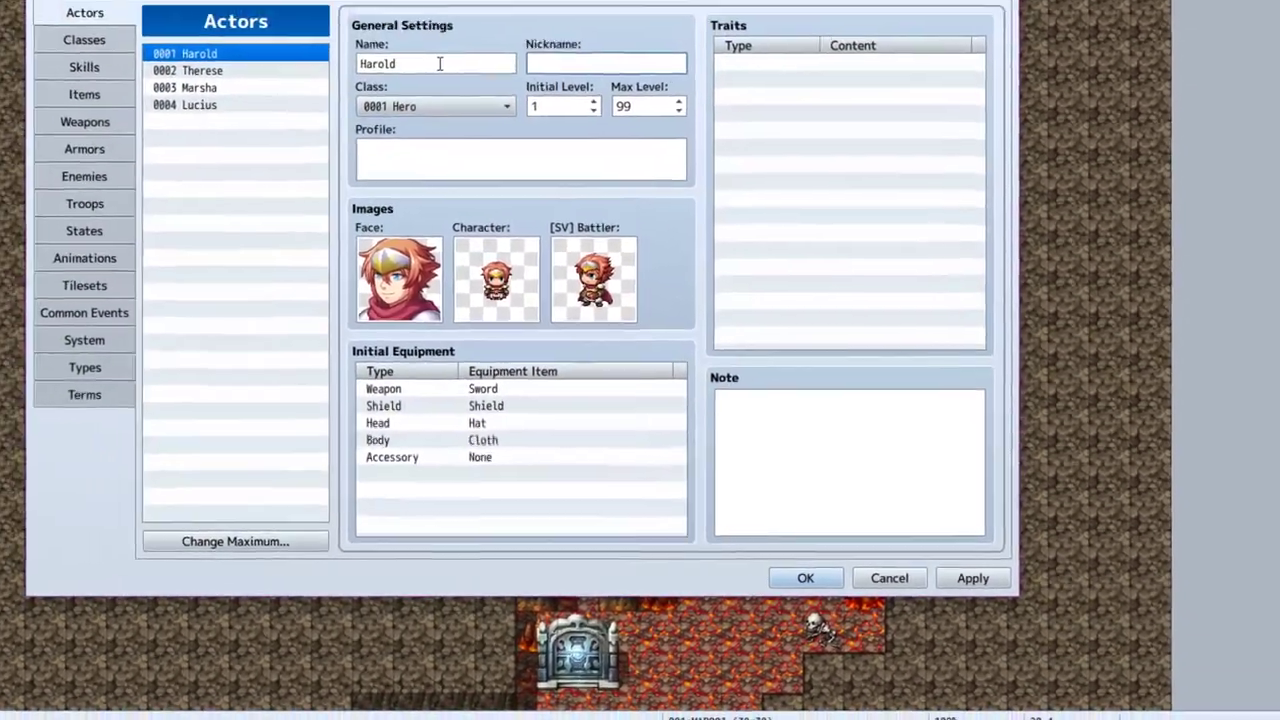
Close the running playtest window, then give Harold the nickname 'Red' and apply it.
{"action": "double_click", "coordinate": [443, 66]}
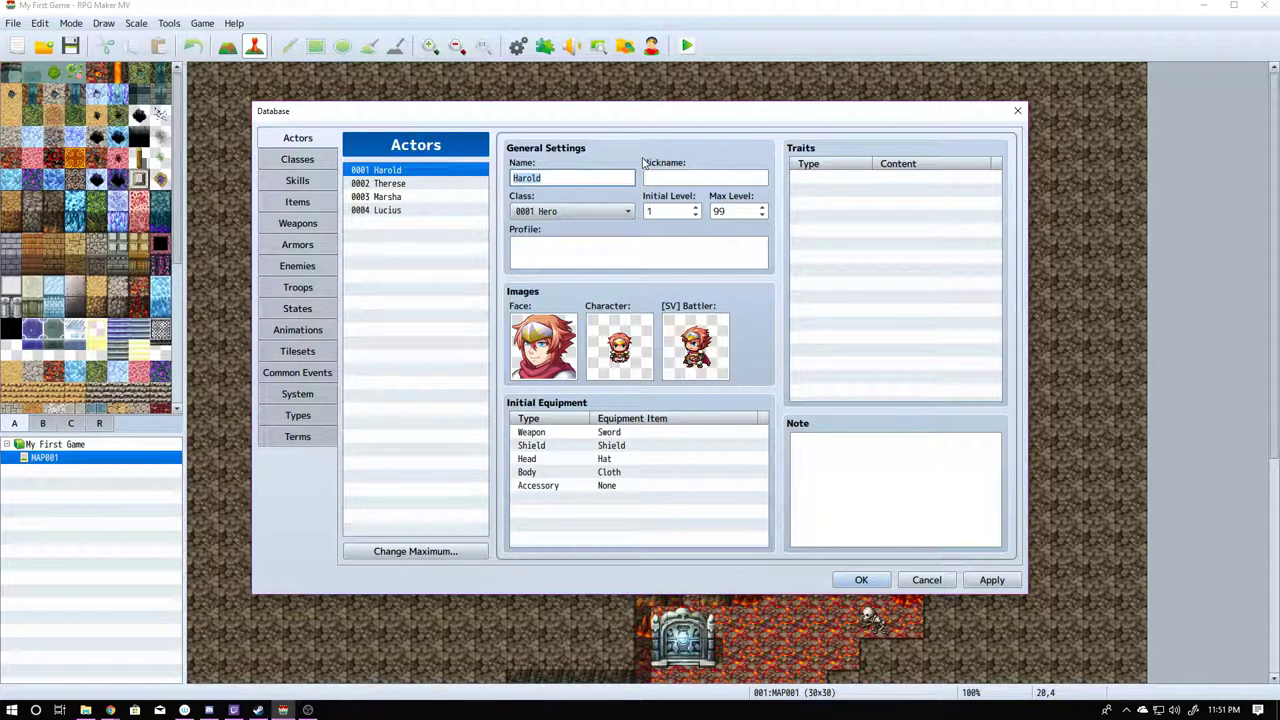
{"action": "left_click", "coordinate": [671, 176]}
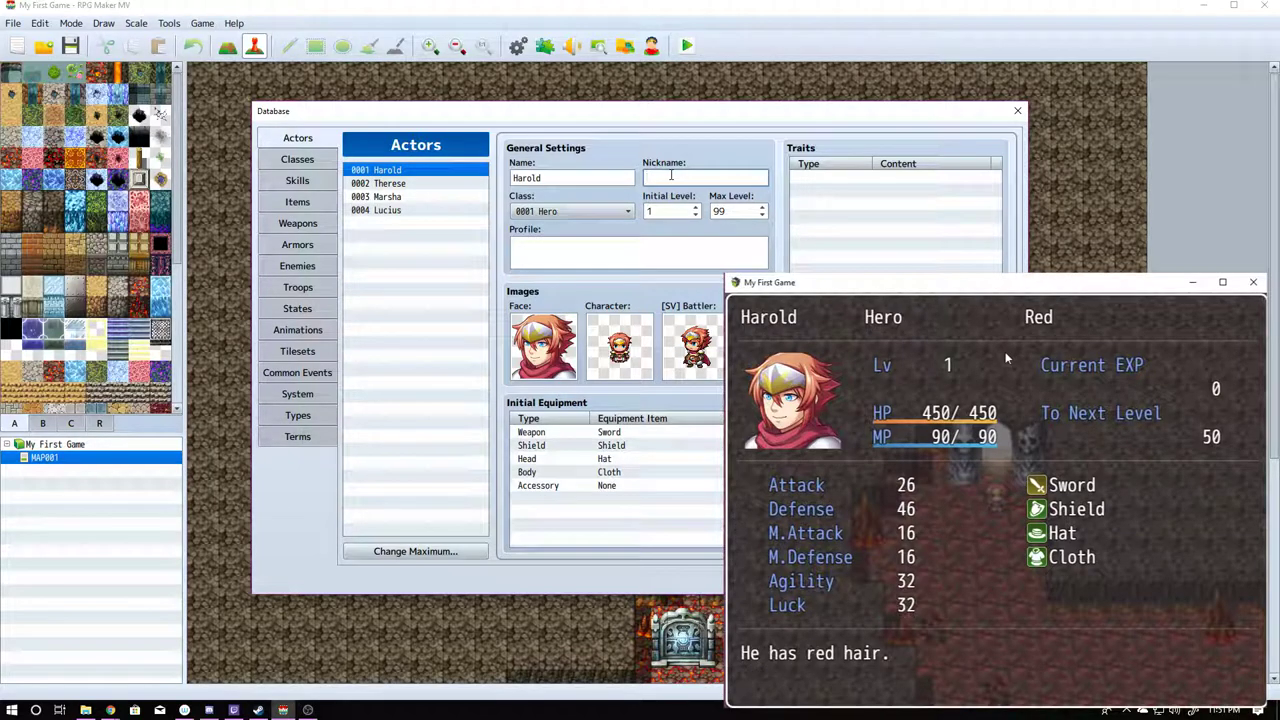
{"action": "key", "text": "alt+F4"}
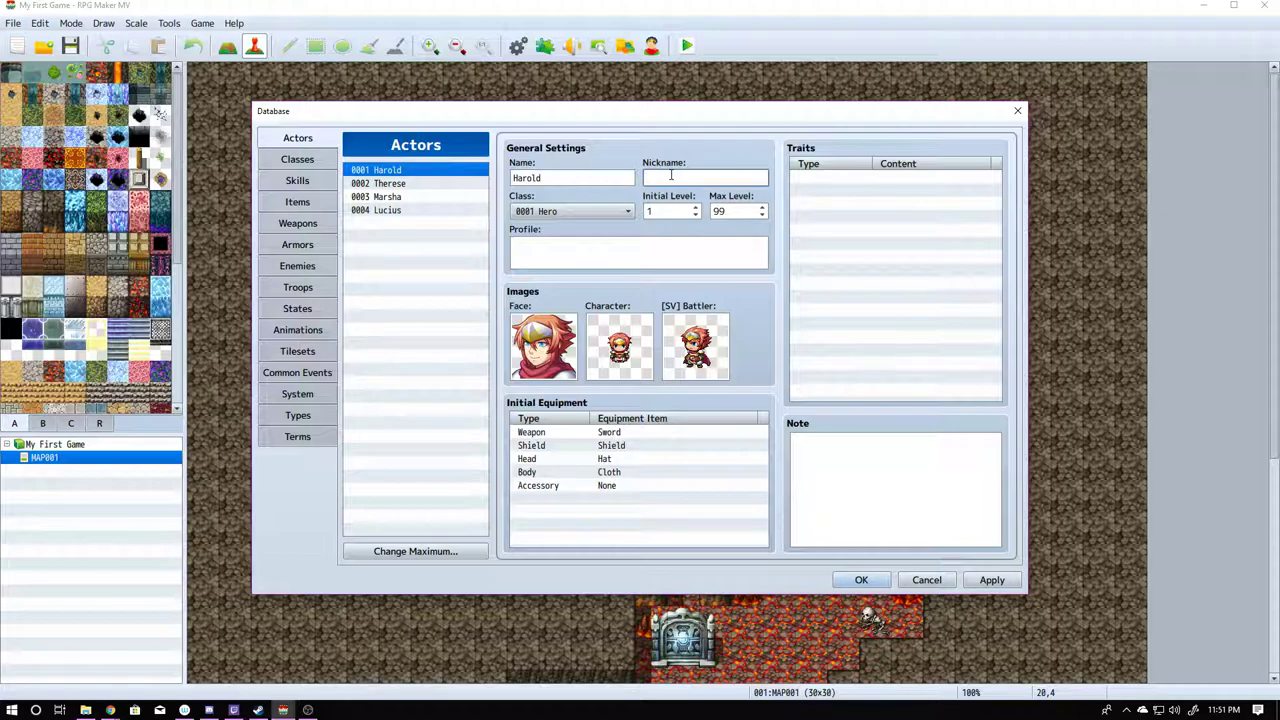
{"action": "left_click", "coordinate": [671, 177]}
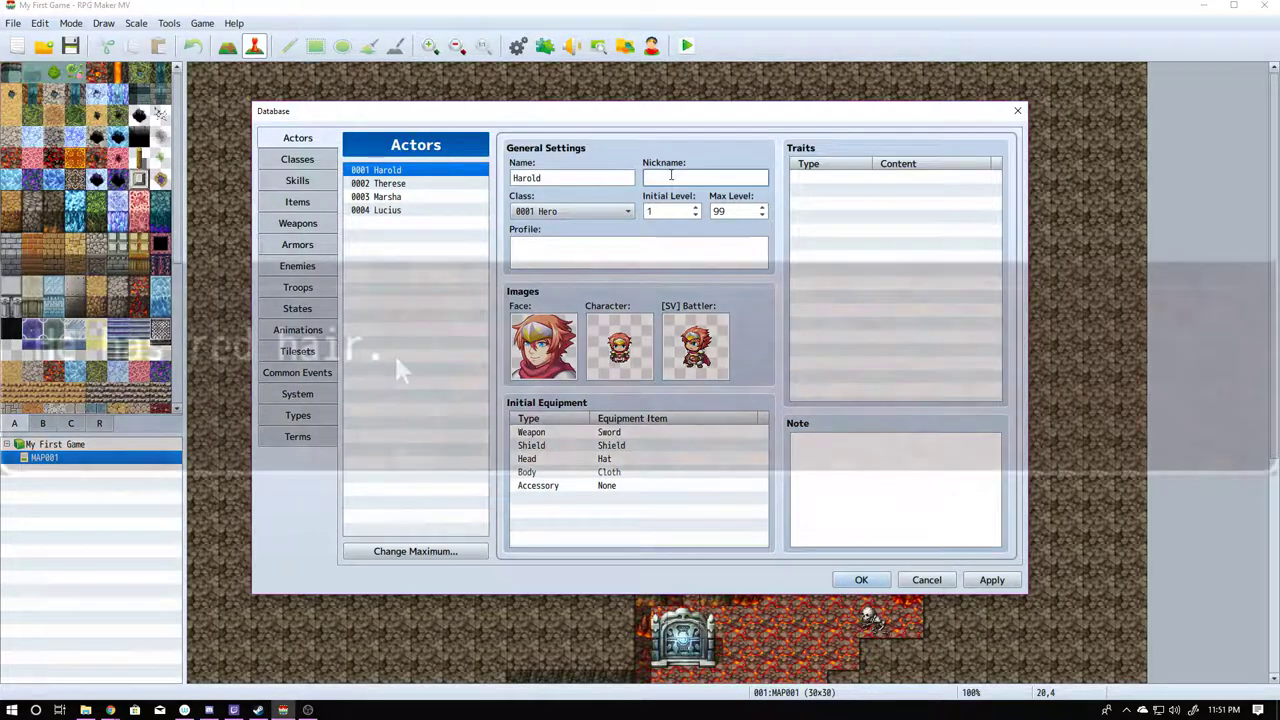
{"action": "type", "text": "Red"}
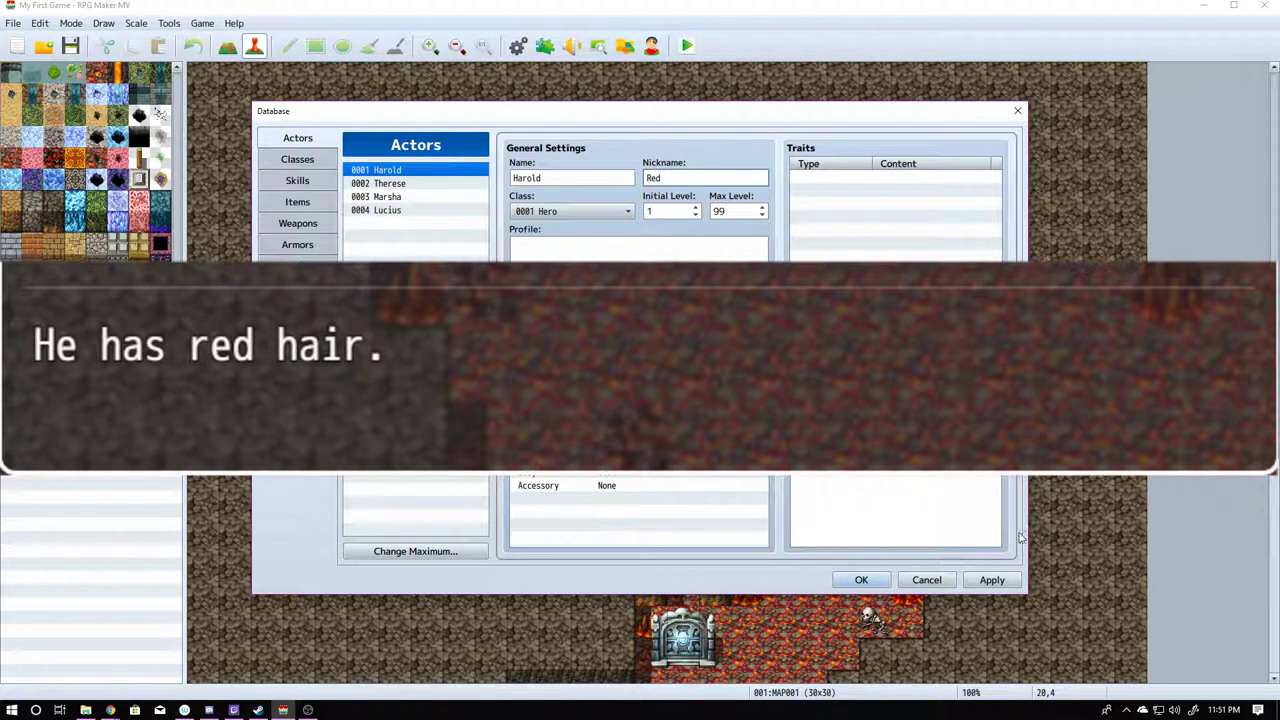
{"action": "left_click", "coordinate": [992, 580]}
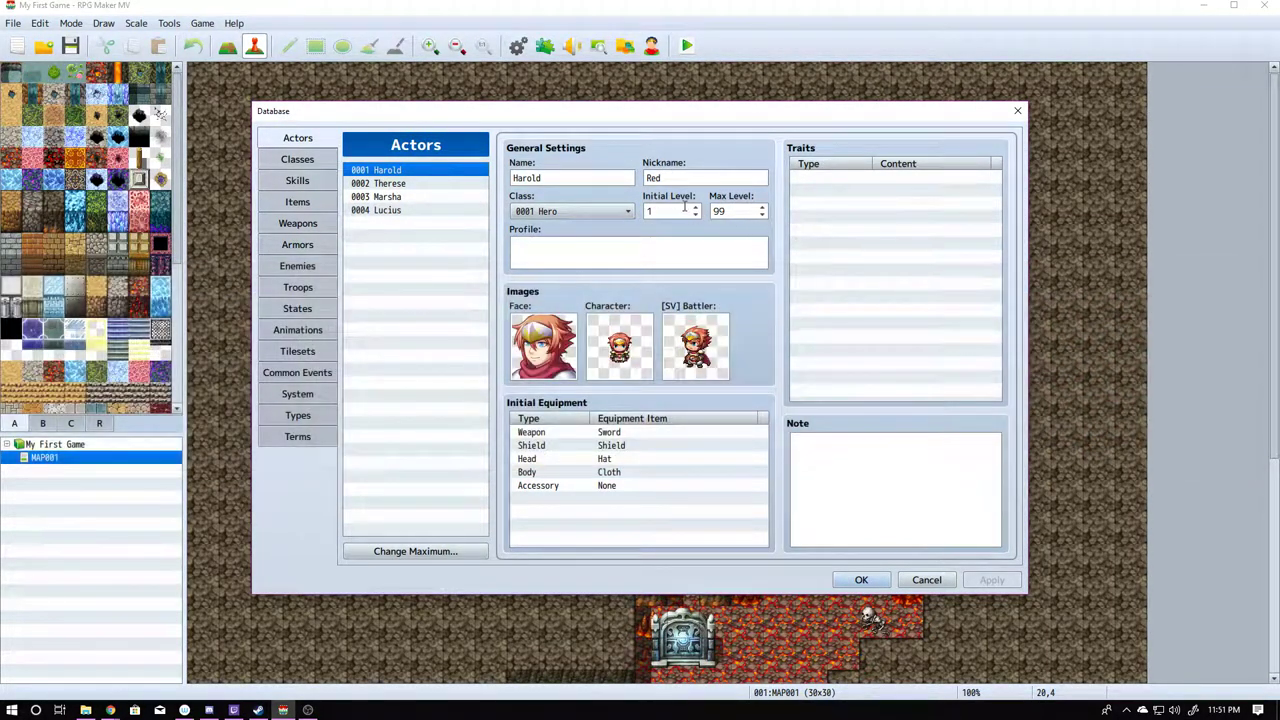
Preview the Actor1_4, Actor2_6 and Actor3_6 sprite sheets as Harold's character image.
{"action": "double_click", "coordinate": [619, 346]}
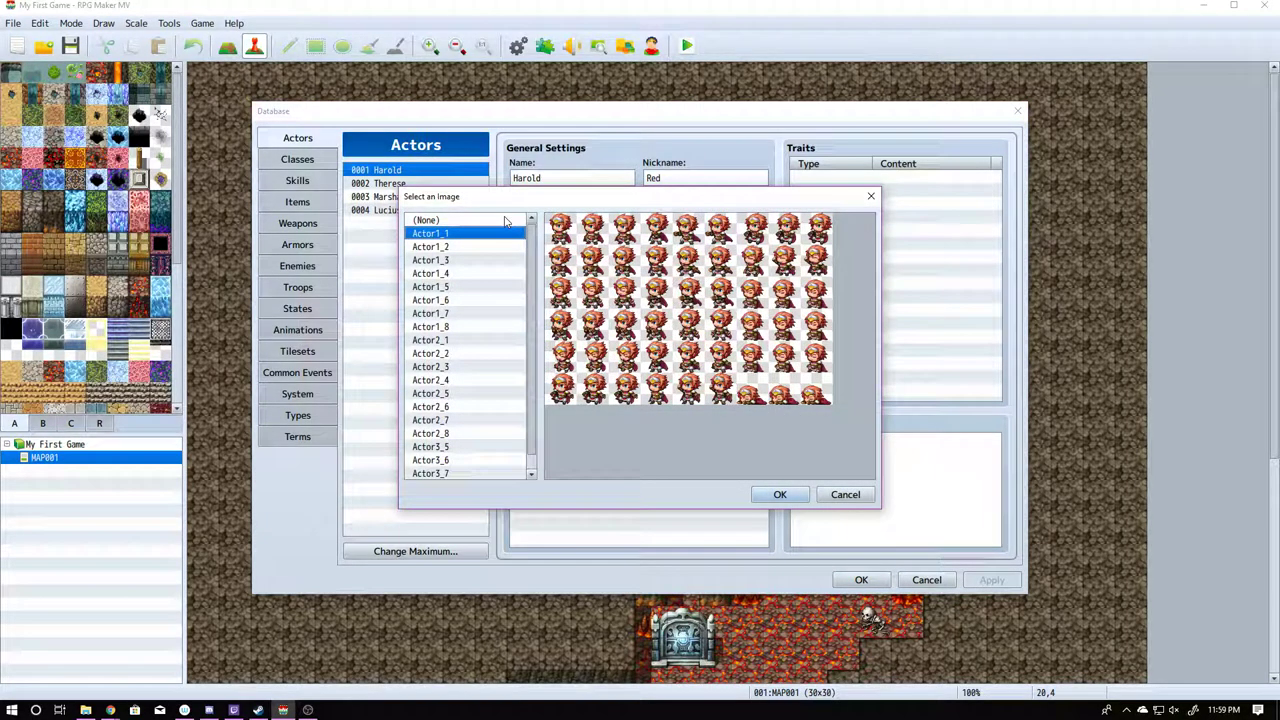
{"action": "left_click", "coordinate": [505, 221]}
{"action": "left_click", "coordinate": [503, 246]}
{"action": "left_click", "coordinate": [505, 273]}
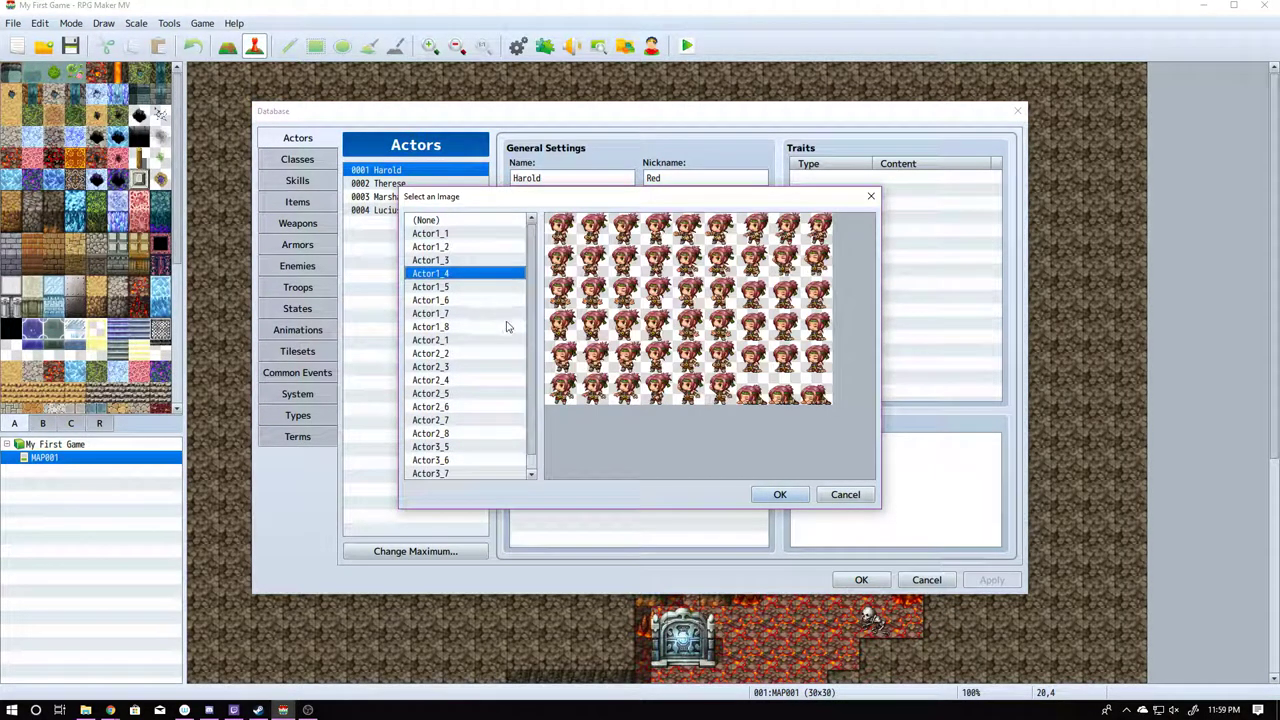
{"action": "right_click", "coordinate": [486, 311]}
{"action": "left_click", "coordinate": [487, 393]}
{"action": "left_click", "coordinate": [486, 406]}
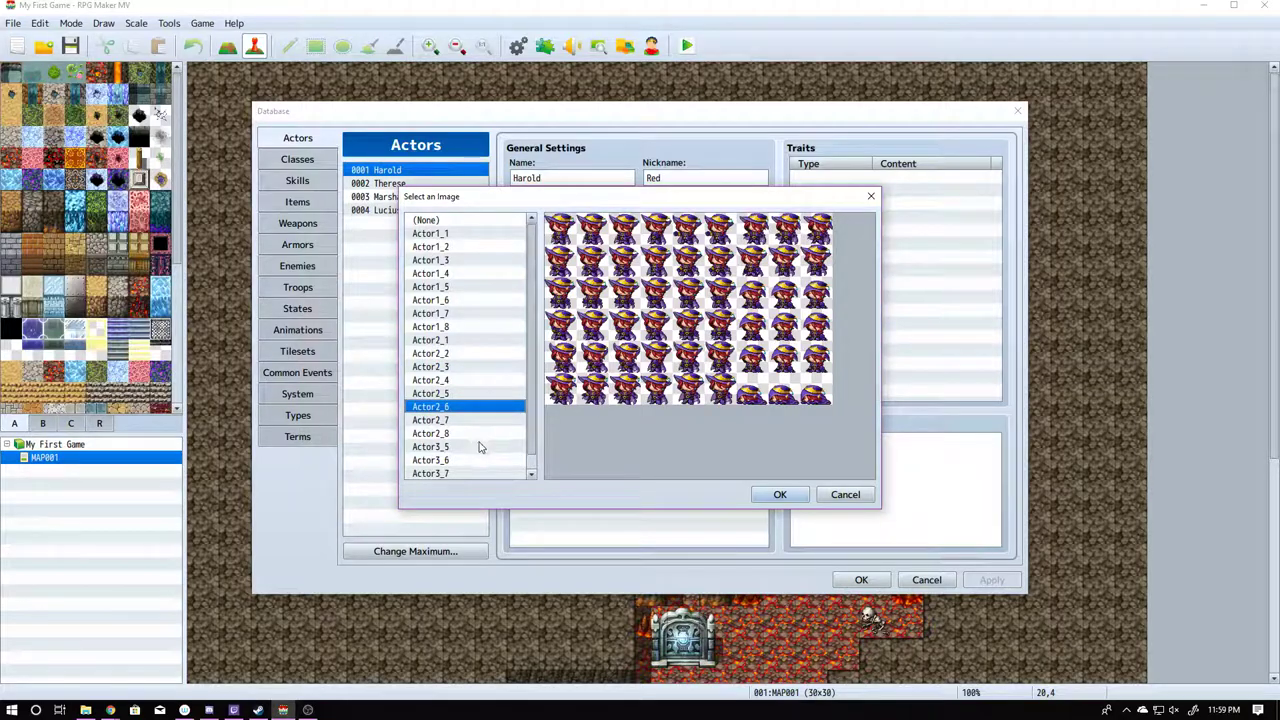
{"action": "scroll", "coordinate": [479, 447], "scroll_direction": "down", "scroll_amount": 1}
{"action": "left_click", "coordinate": [464, 447]}
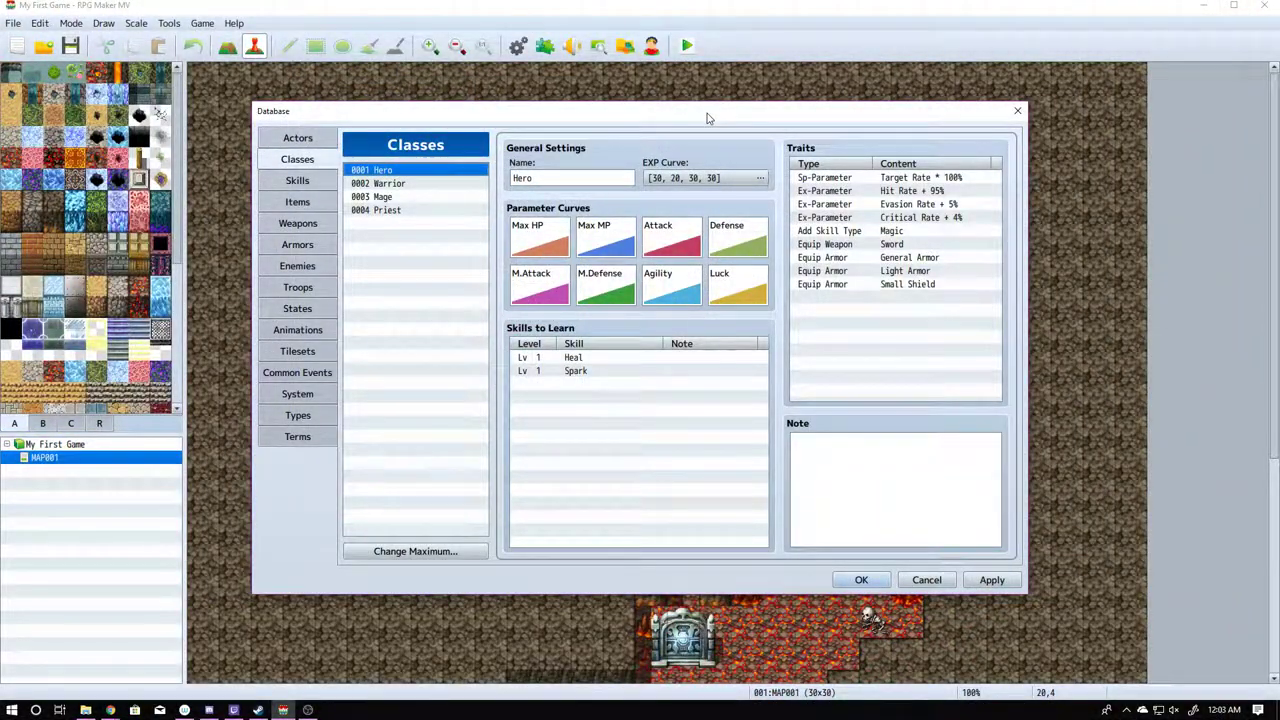
Rename the Hero class to 'Thief' and bring up its EXP Curve.
{"action": "left_click", "coordinate": [563, 180]}
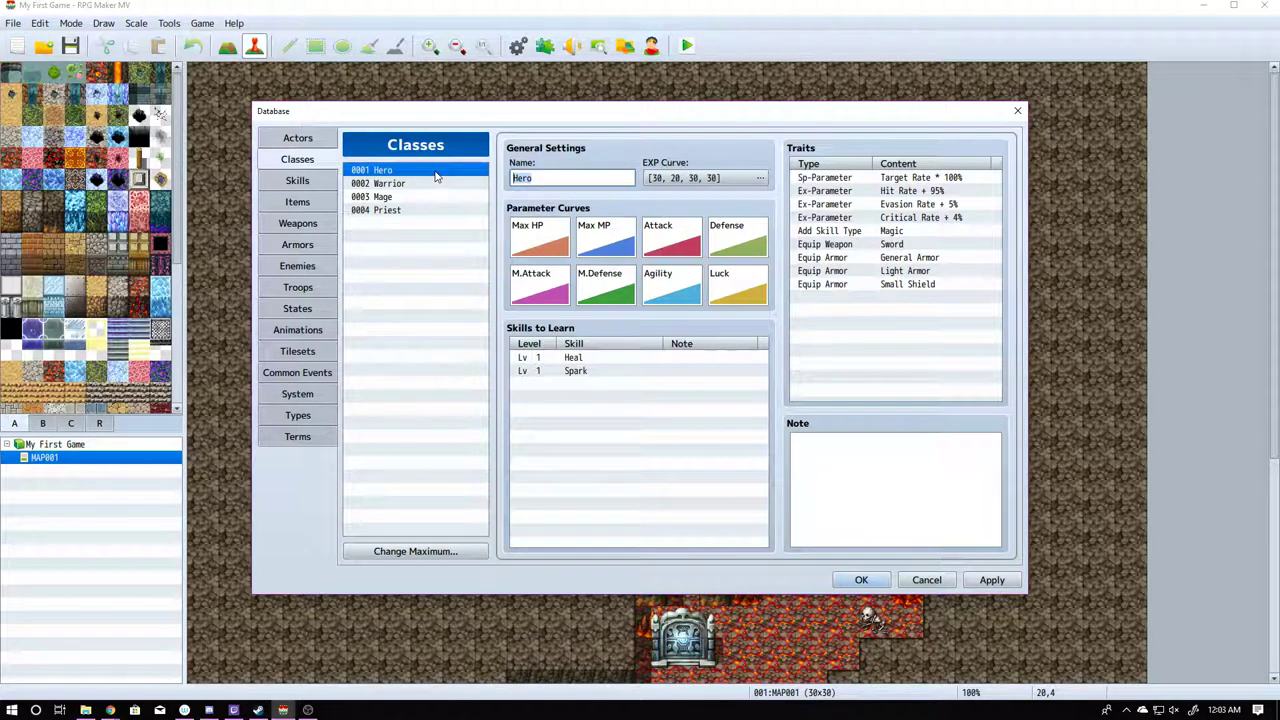
{"action": "type", "text": "Thief"}
{"action": "left_click", "coordinate": [764, 178]}
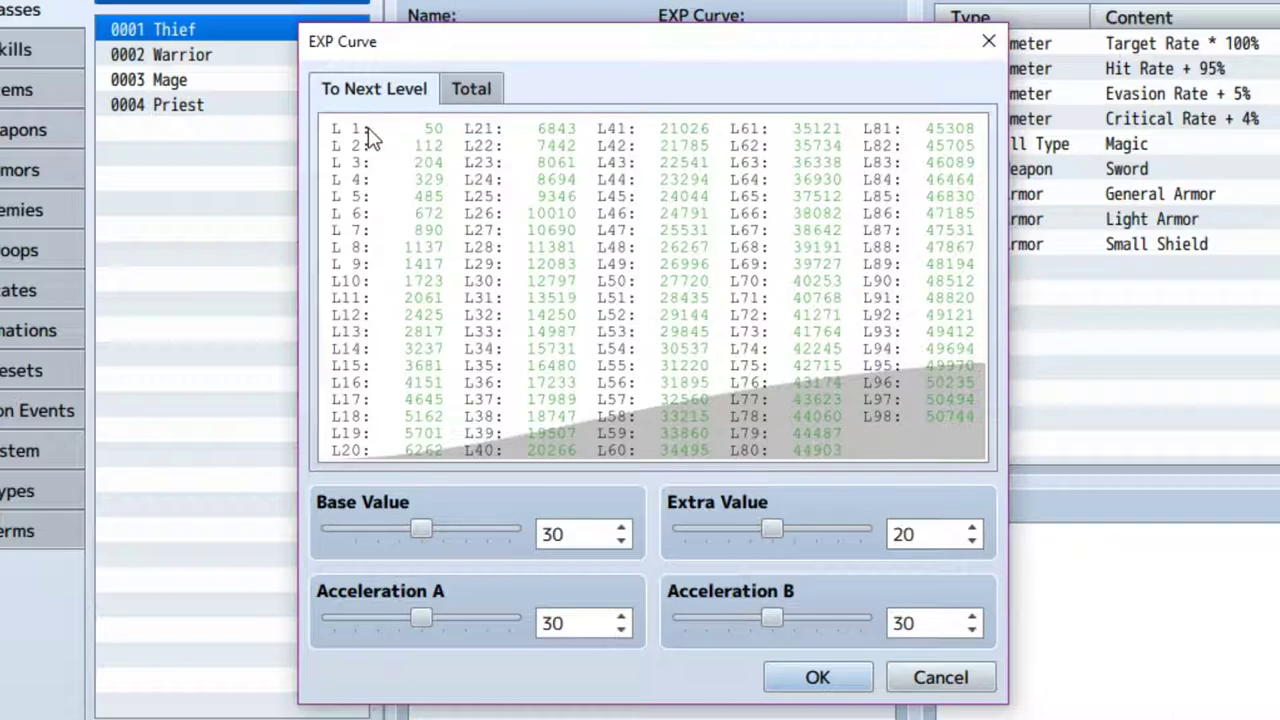
View the Thief's EXP as cumulative totals, then go back to per-level values.
{"action": "left_click", "coordinate": [472, 98]}
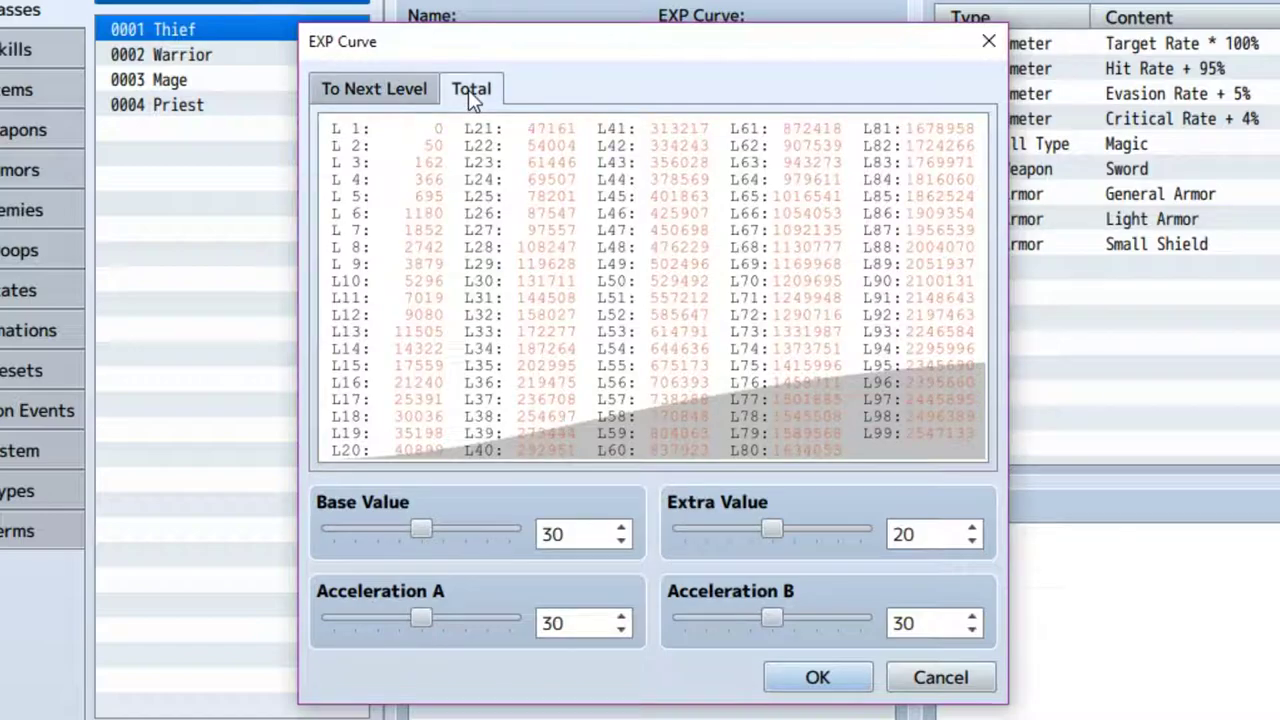
{"action": "left_click", "coordinate": [368, 105]}
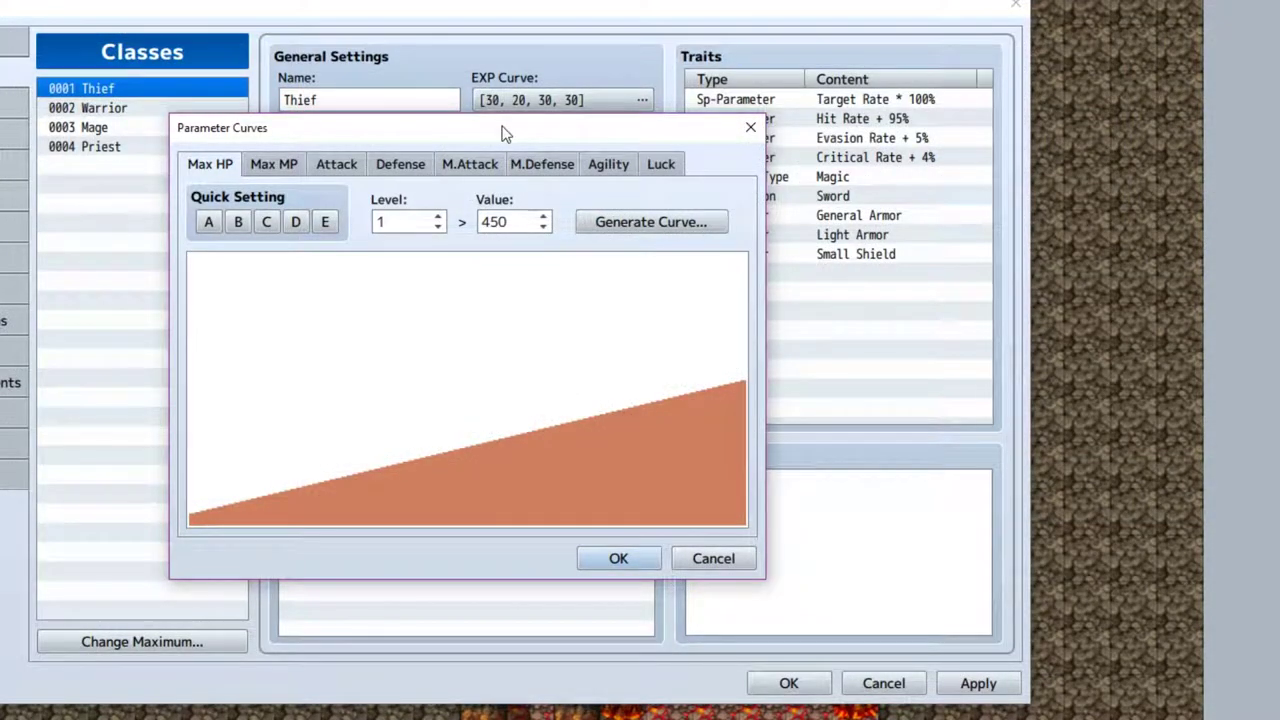
Flatten the Thief's Max HP curve with quick setting B, then C (5896 at level 89).
{"action": "left_click_drag", "start_coordinate": [503, 131], "coordinate": [1002, 204]}
{"action": "left_click", "coordinate": [1130, 295]}
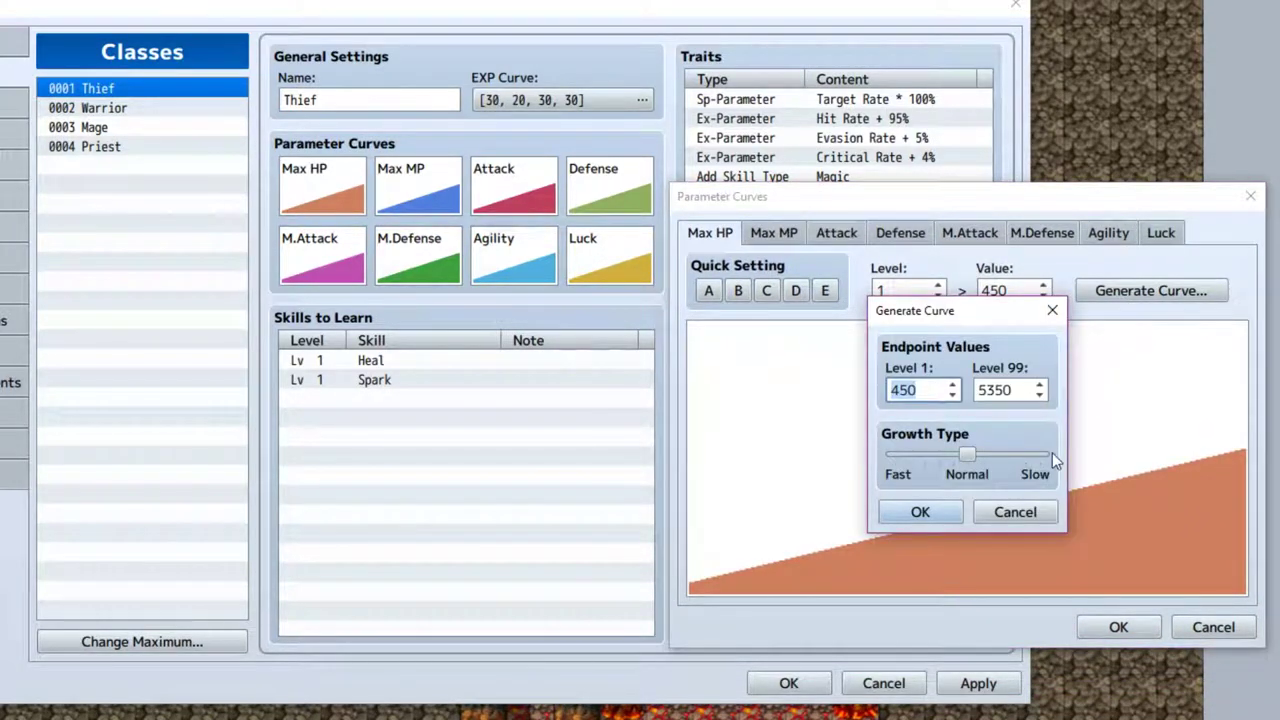
{"action": "left_click", "coordinate": [1034, 518]}
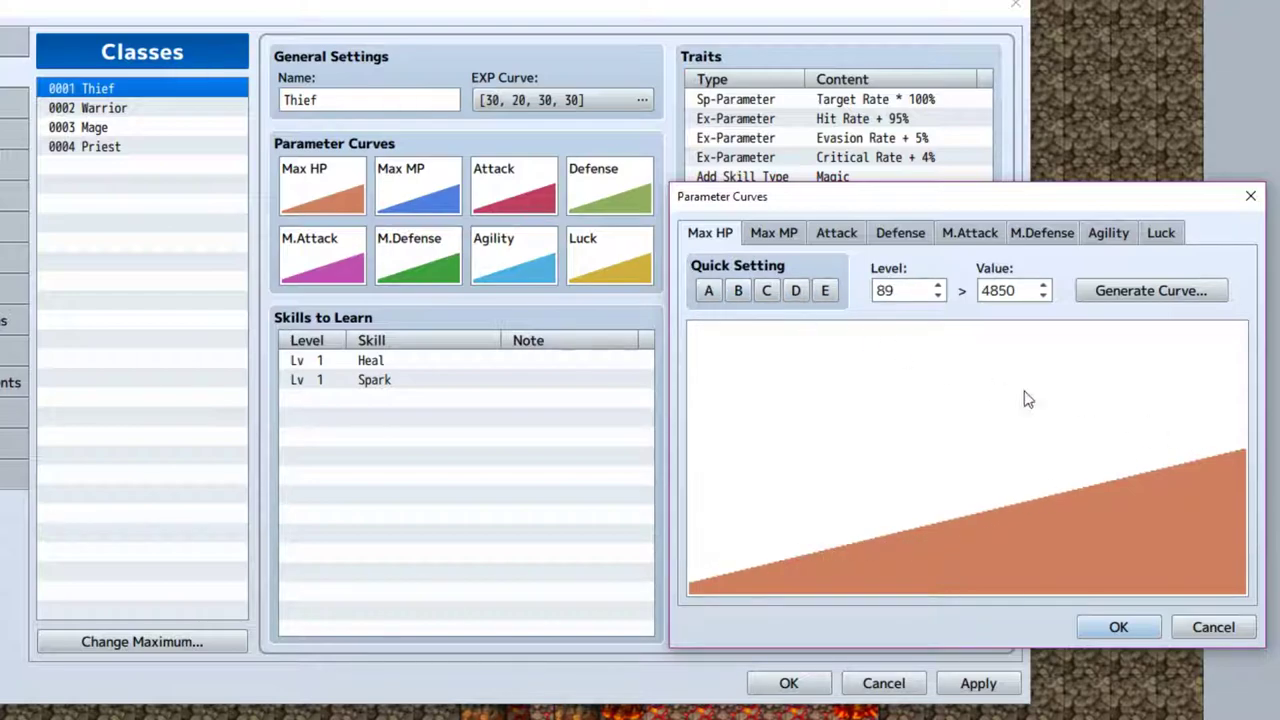
{"action": "left_click", "coordinate": [707, 291]}
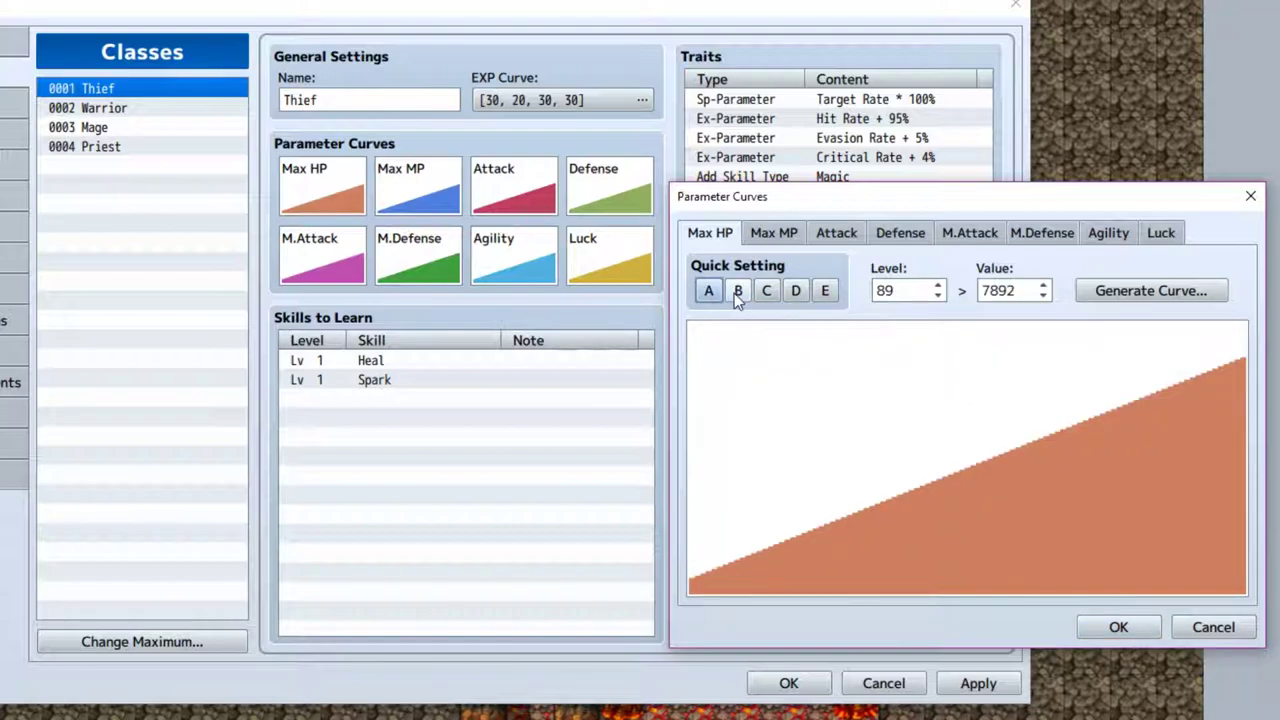
{"action": "left_click", "coordinate": [737, 291]}
{"action": "left_click", "coordinate": [766, 291]}
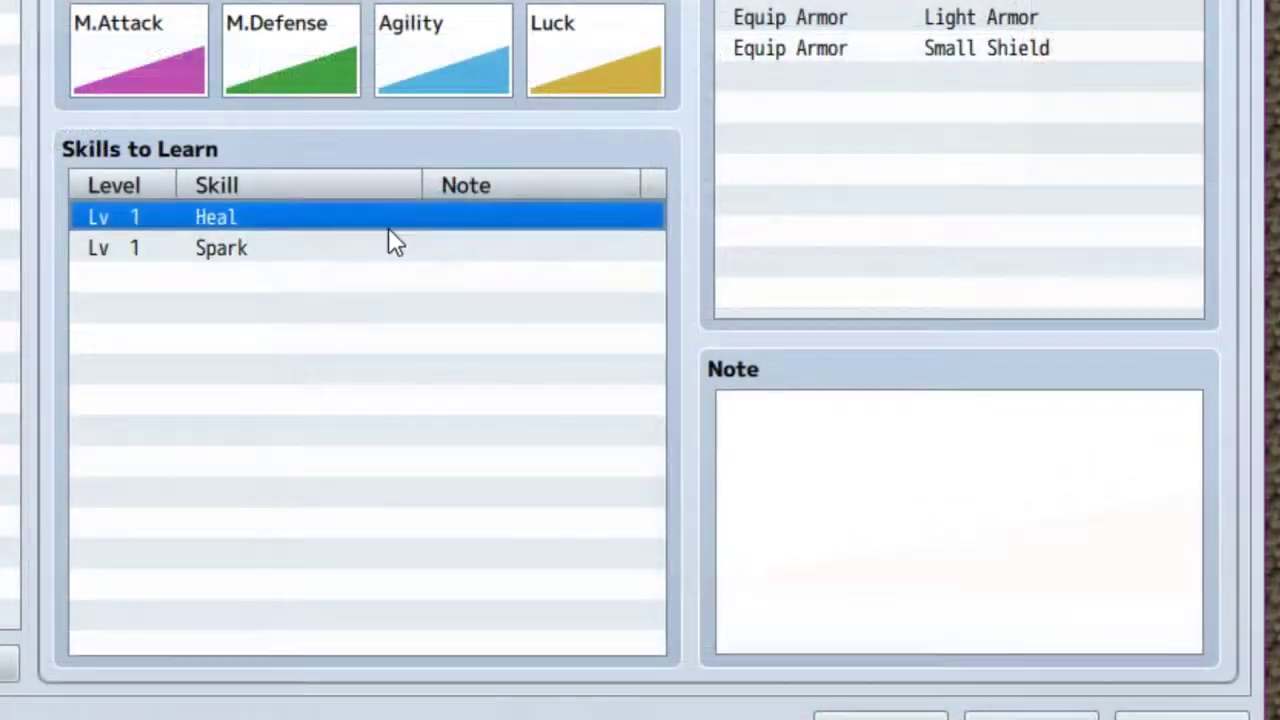
{"action": "left_click", "coordinate": [381, 250]}
Add 0009 Fire as a skill the Thief learns at level 8.
{"action": "left_click", "coordinate": [368, 280]}
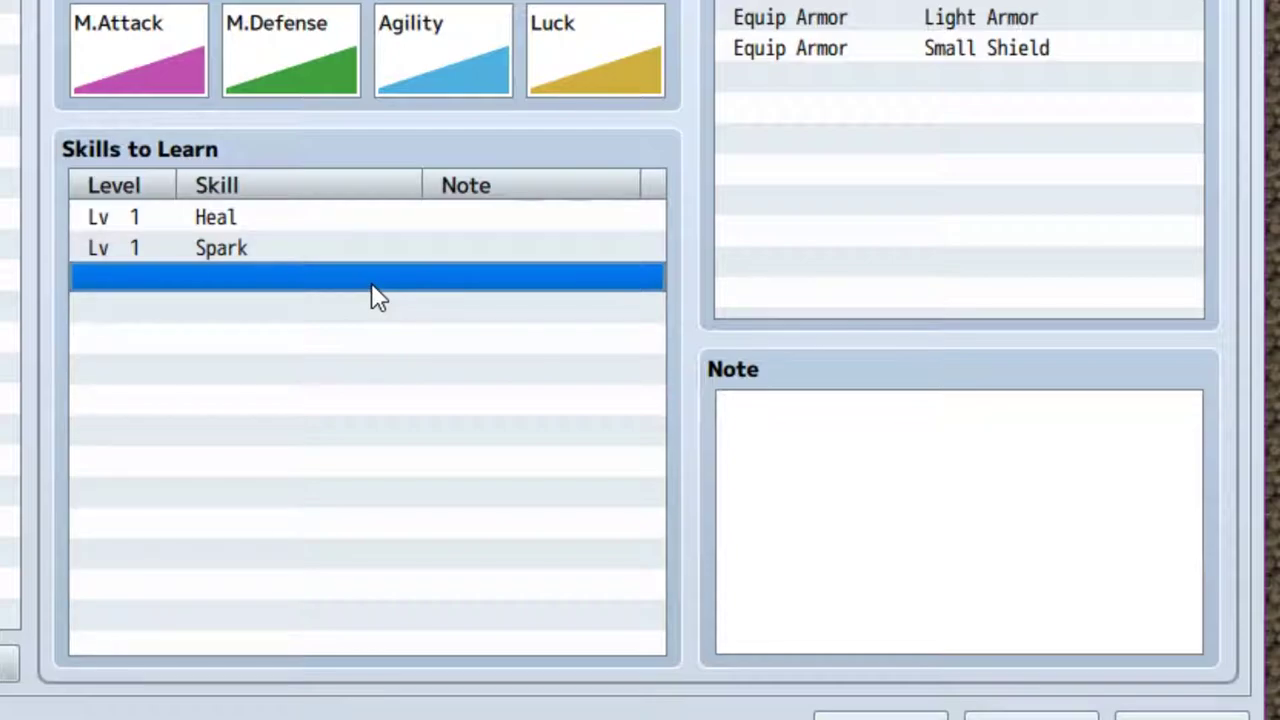
{"action": "double_click", "coordinate": [371, 282]}
{"action": "left_click_drag", "start_coordinate": [595, 250], "coordinate": [1071, 87]}
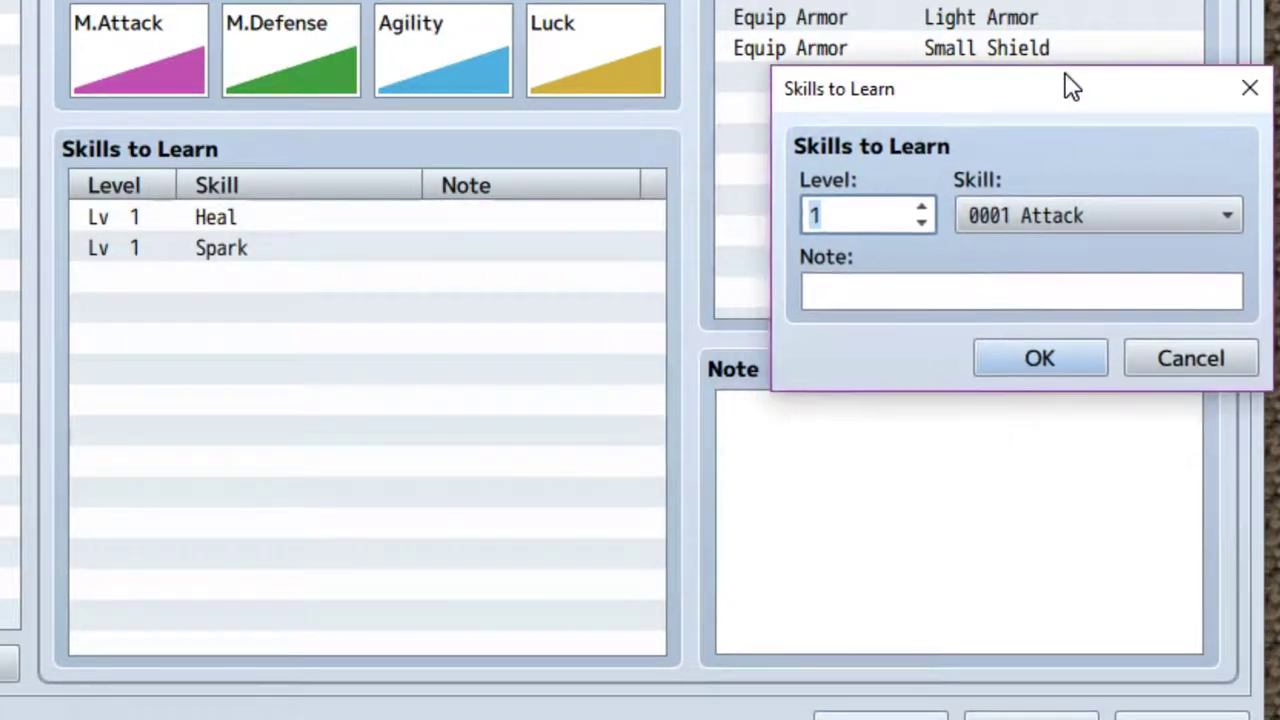
{"action": "left_click", "coordinate": [921, 208]}
{"action": "left_click", "coordinate": [921, 208]}
{"action": "left_click", "coordinate": [921, 208]}
{"action": "left_click", "coordinate": [921, 208]}
{"action": "left_click", "coordinate": [921, 208]}
{"action": "left_click", "coordinate": [921, 208]}
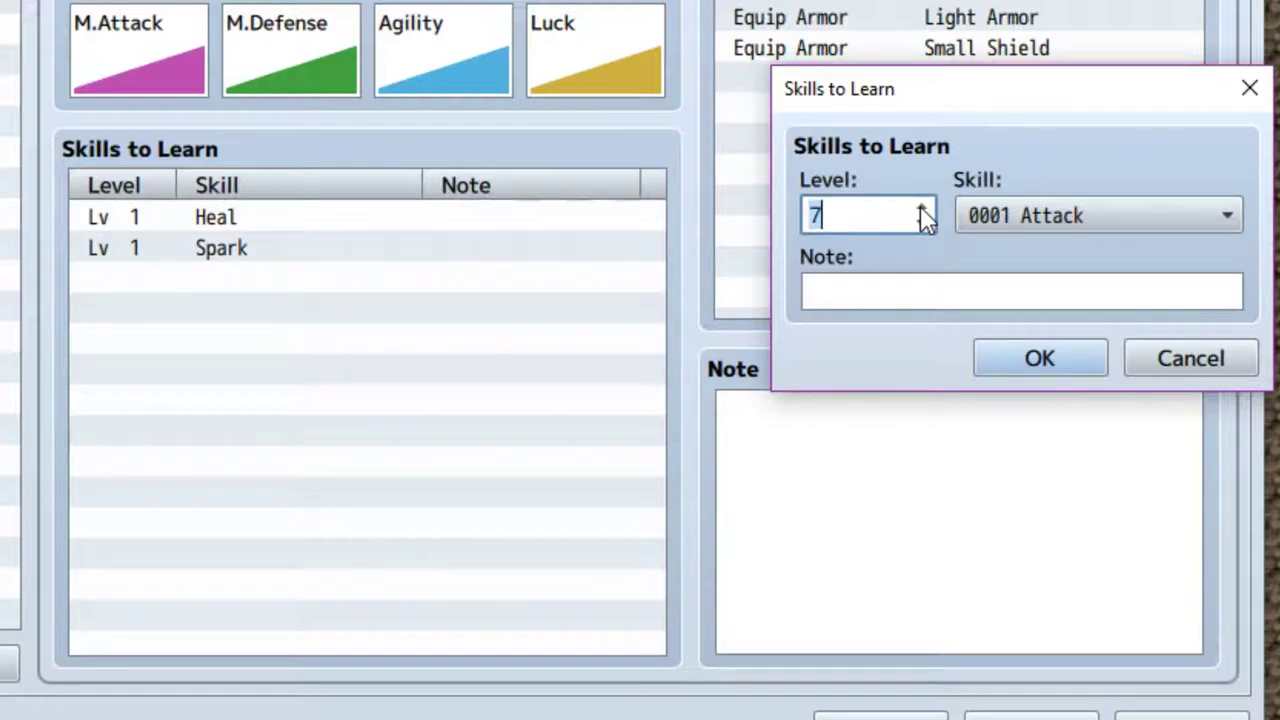
{"action": "left_click", "coordinate": [921, 208]}
{"action": "left_click", "coordinate": [1129, 218]}
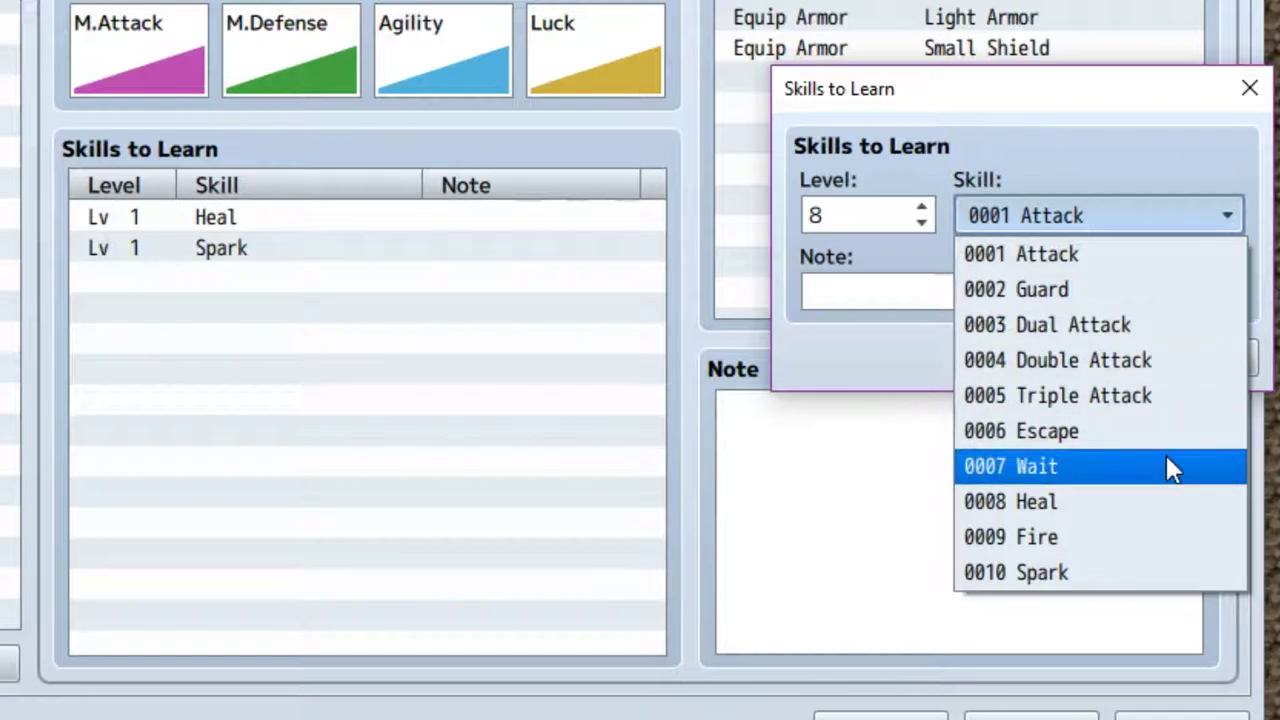
{"action": "left_click", "coordinate": [1153, 537]}
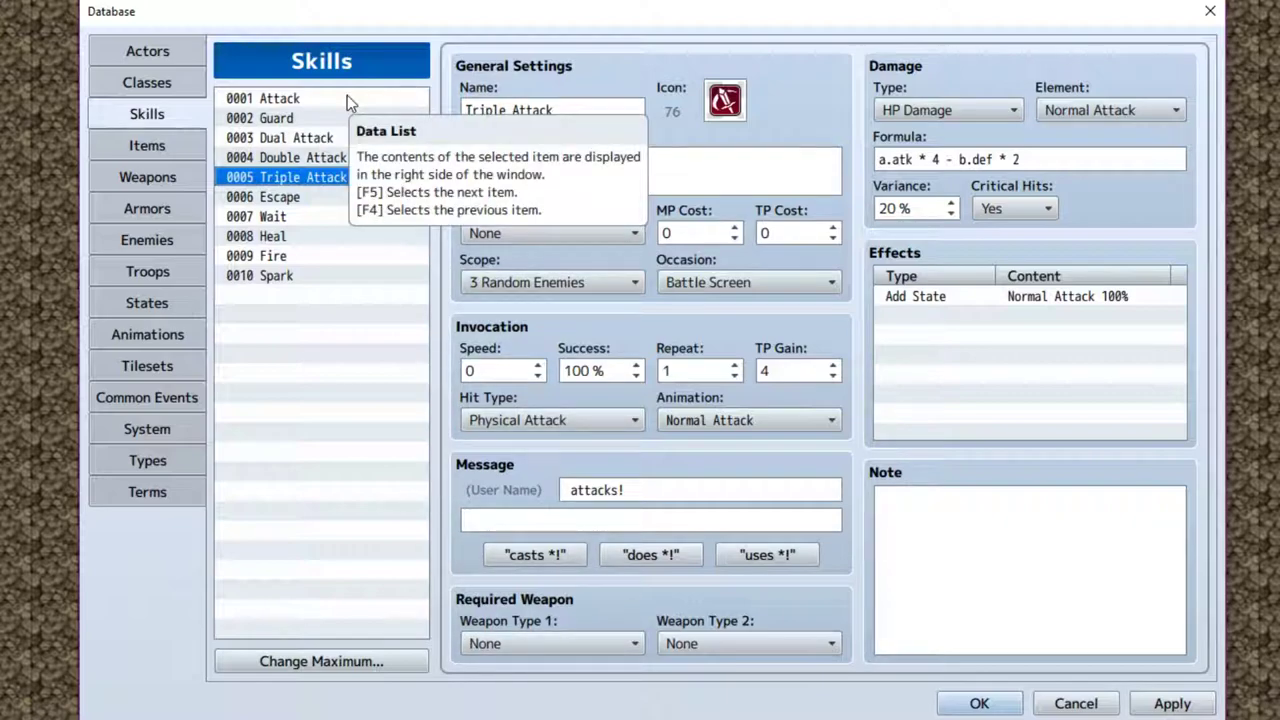
Compare the Attack, Guard and Dual Attack skills, ending on Guard's settings.
{"action": "left_click", "coordinate": [347, 98]}
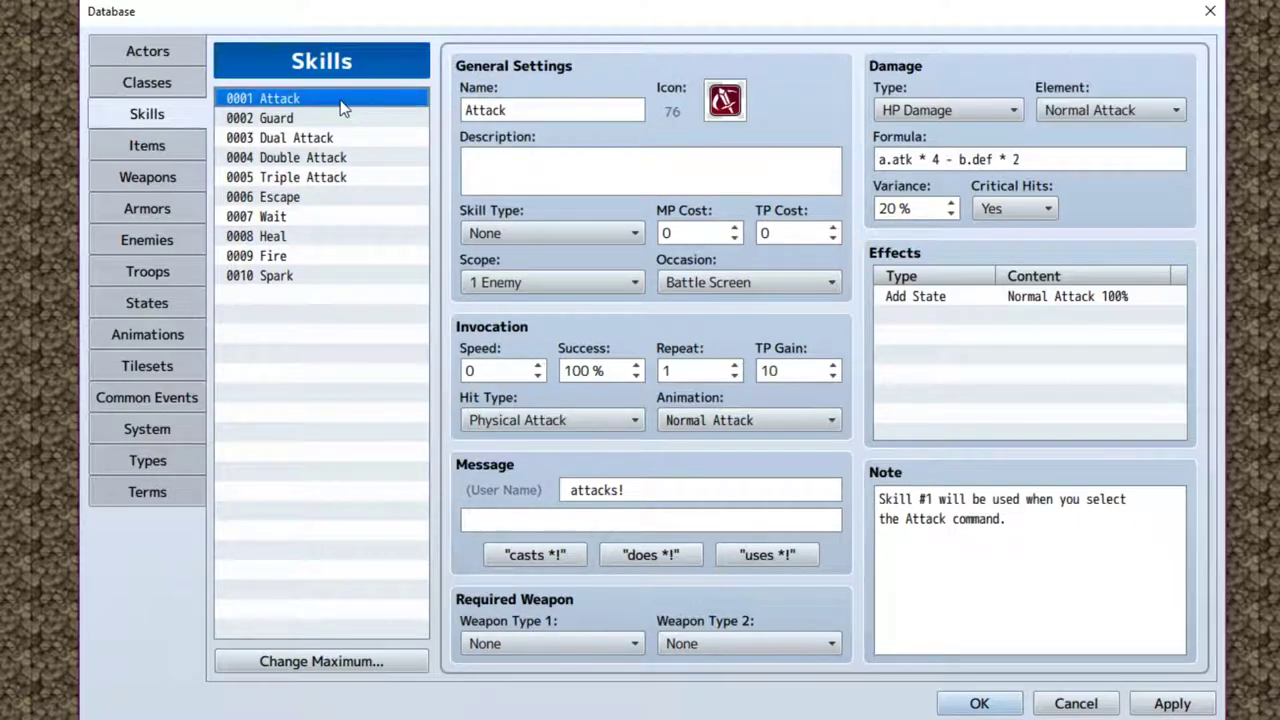
{"action": "left_click", "coordinate": [339, 119]}
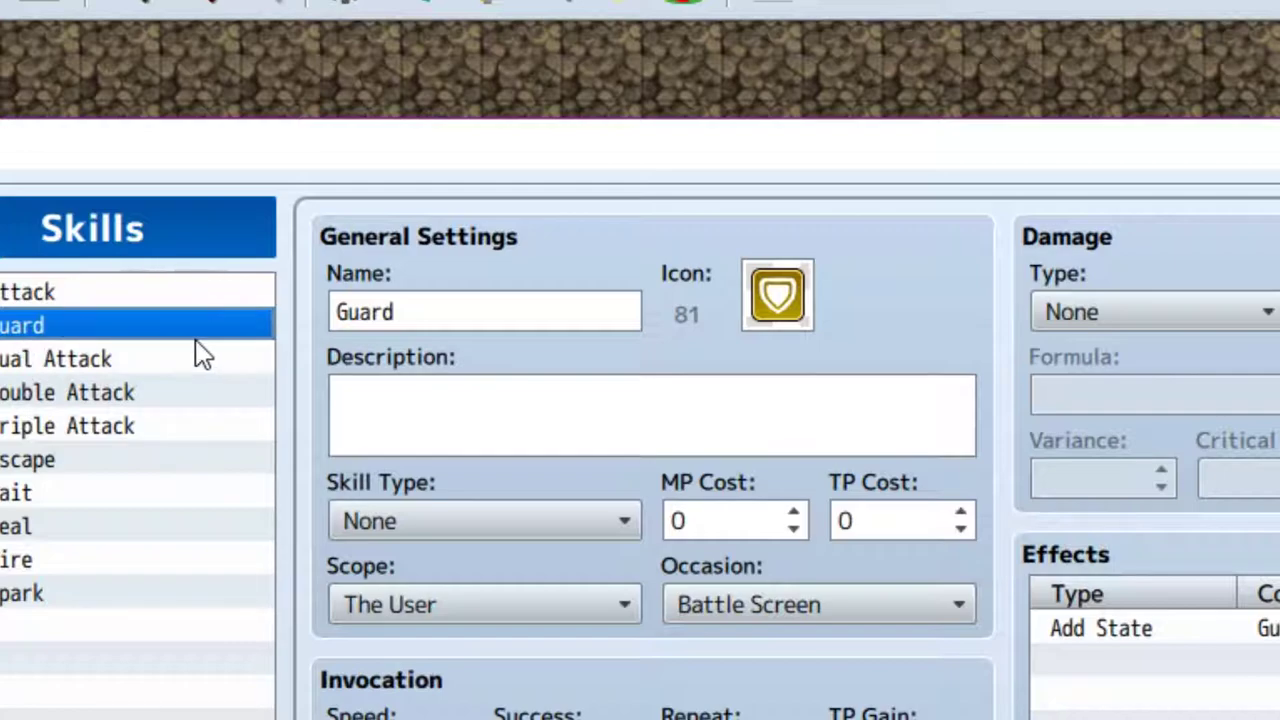
{"action": "left_click", "coordinate": [122, 294]}
{"action": "left_click", "coordinate": [120, 356]}
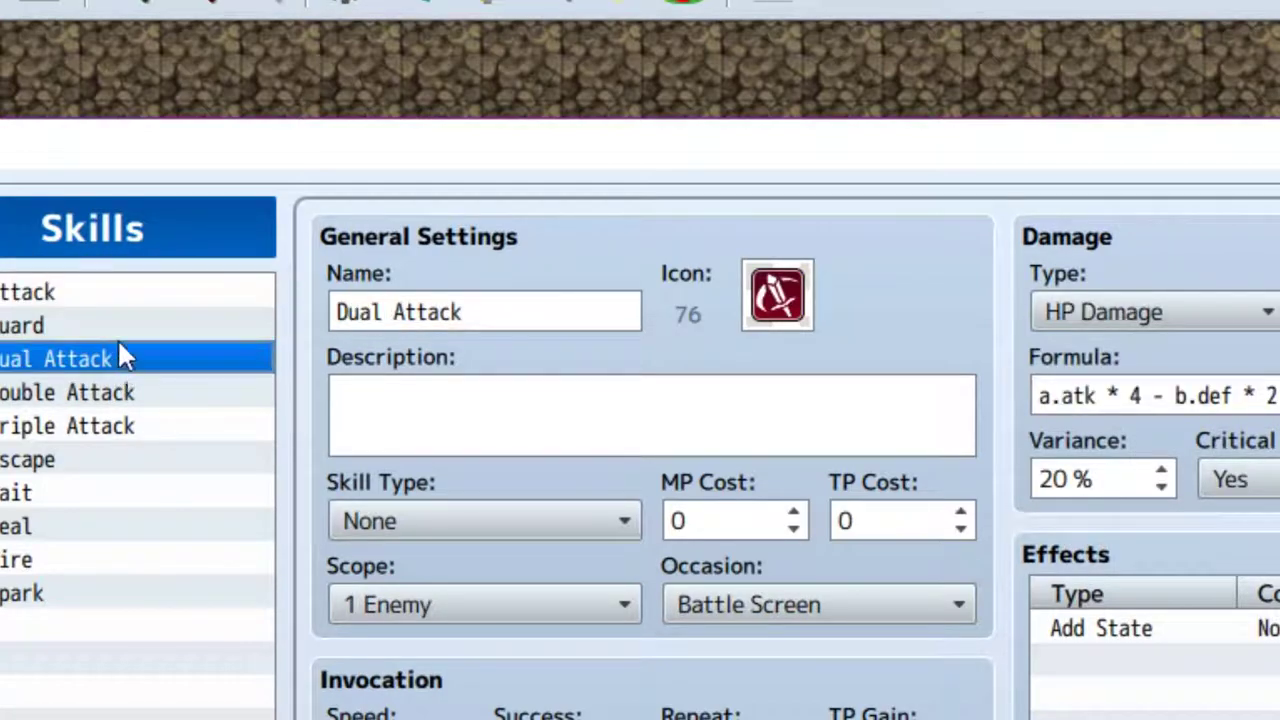
{"action": "left_click", "coordinate": [134, 298]}
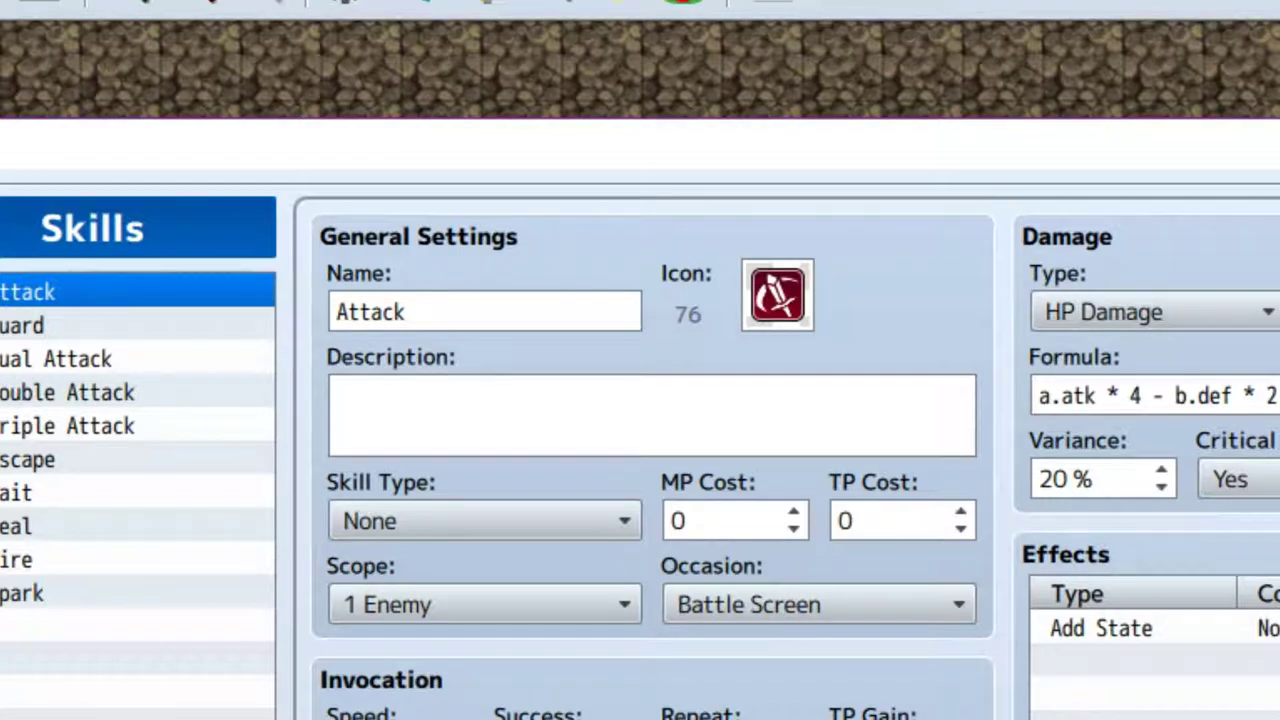
{"action": "left_click", "coordinate": [168, 330]}
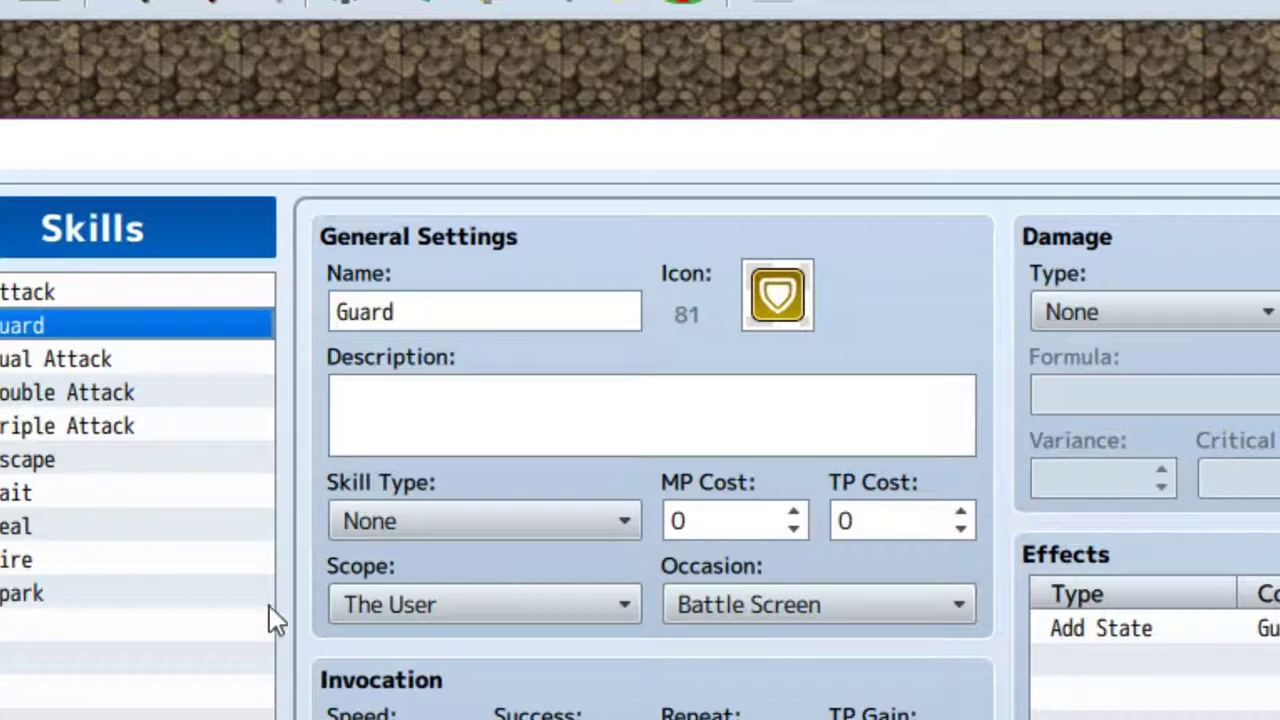
{"action": "left_click", "coordinate": [184, 300]}
{"action": "left_click", "coordinate": [182, 324]}
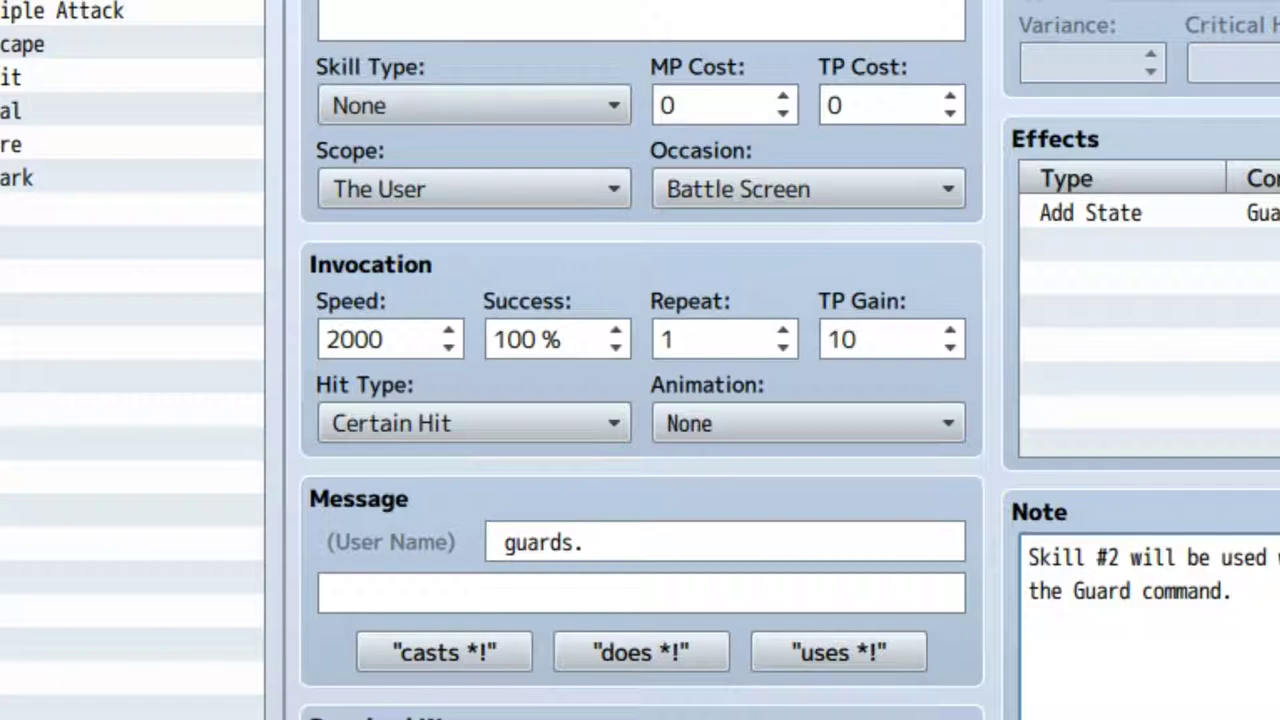
Leave the Damage Type unchanged and toggle between the Attack and Guard skills.
{"action": "left_click", "coordinate": [1100, 2]}
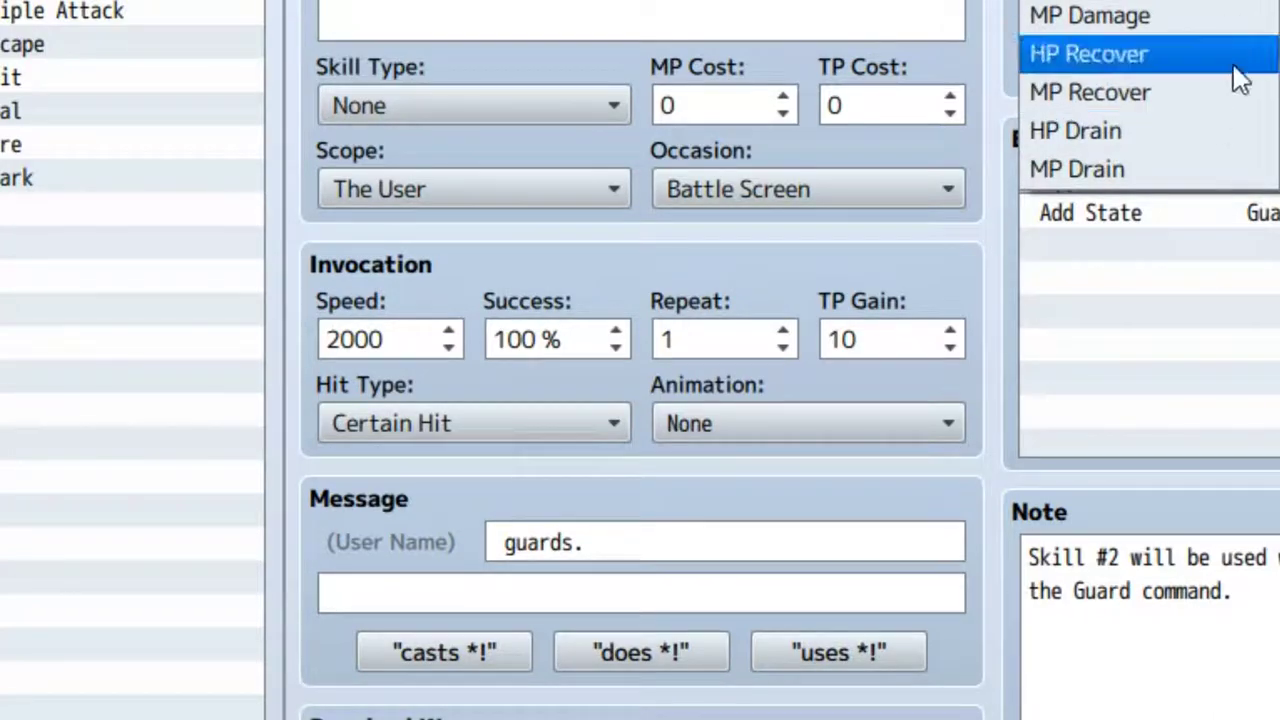
{"action": "key", "text": "Escape"}
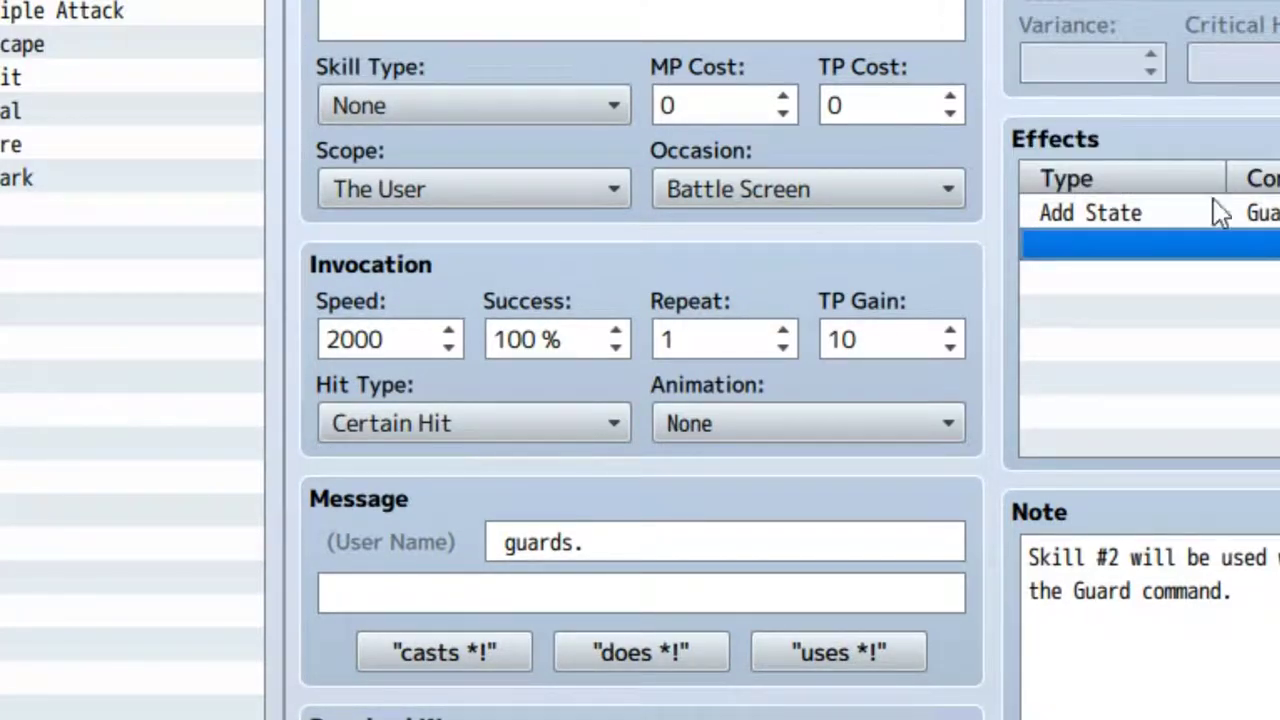
{"action": "key", "text": "Up"}
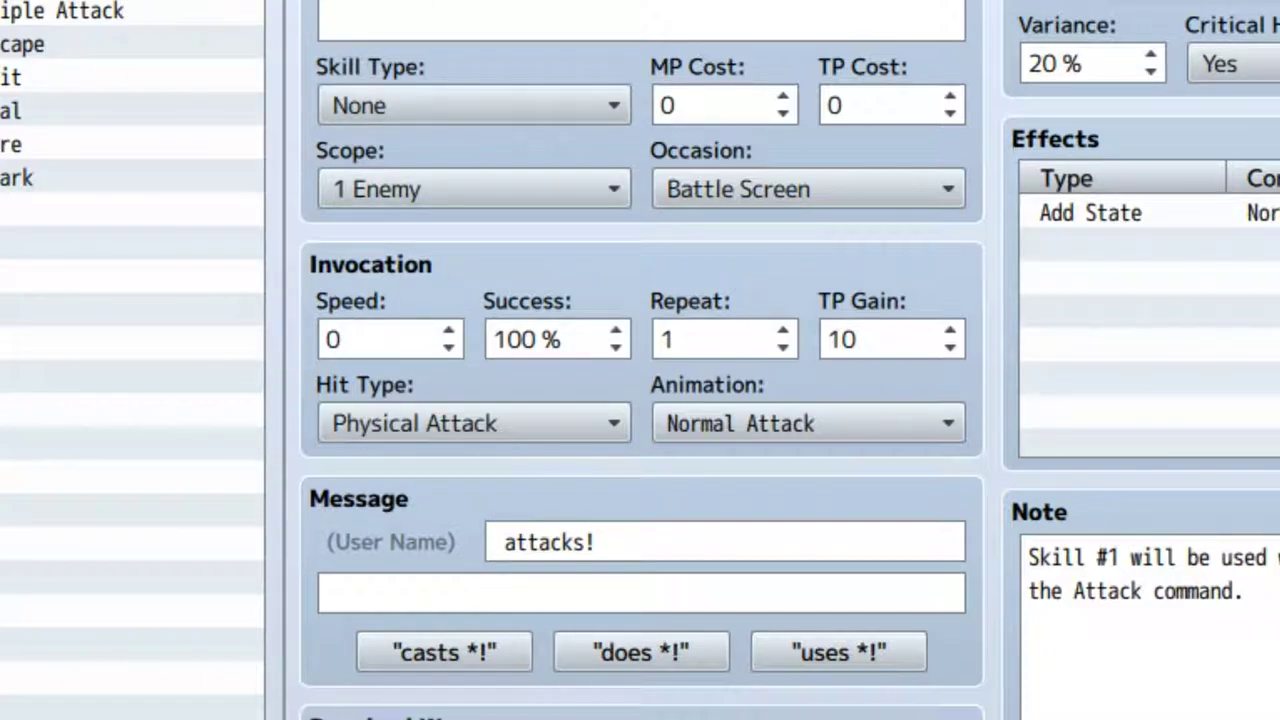
{"action": "key", "text": "Down"}
{"action": "key", "text": "Up"}
{"action": "key", "text": "Down"}
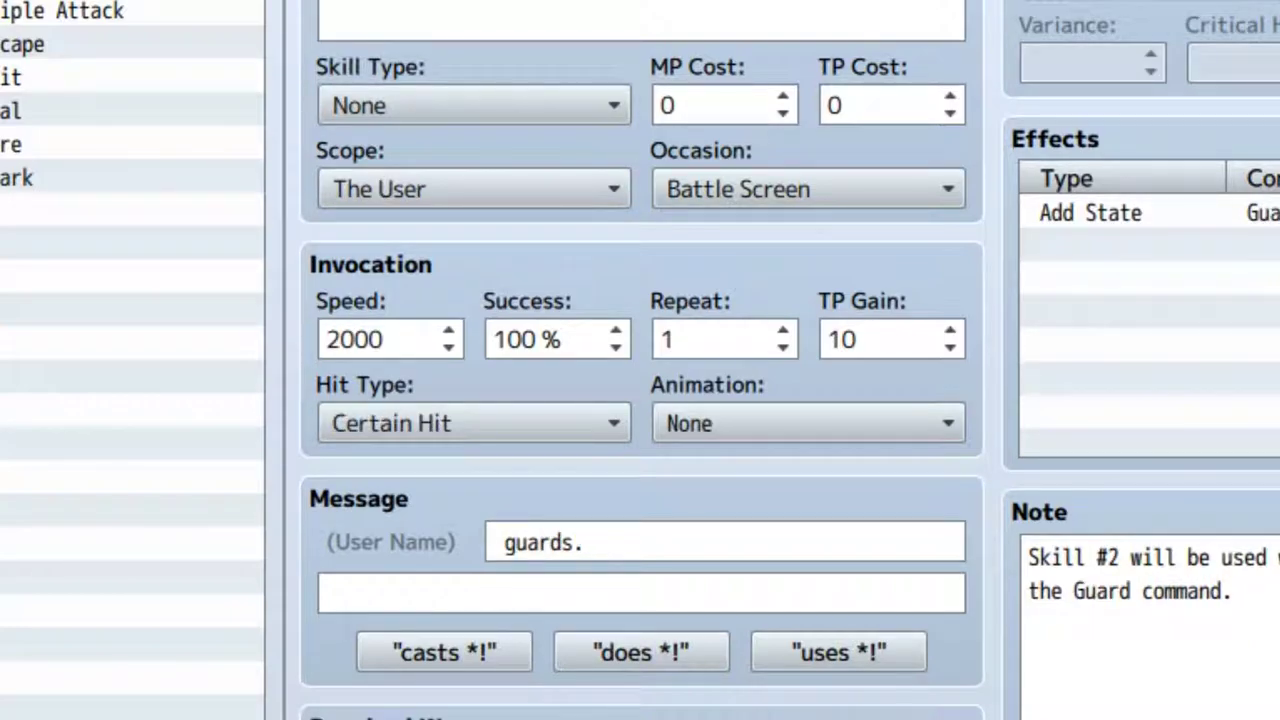
{"action": "key", "text": "Up"}
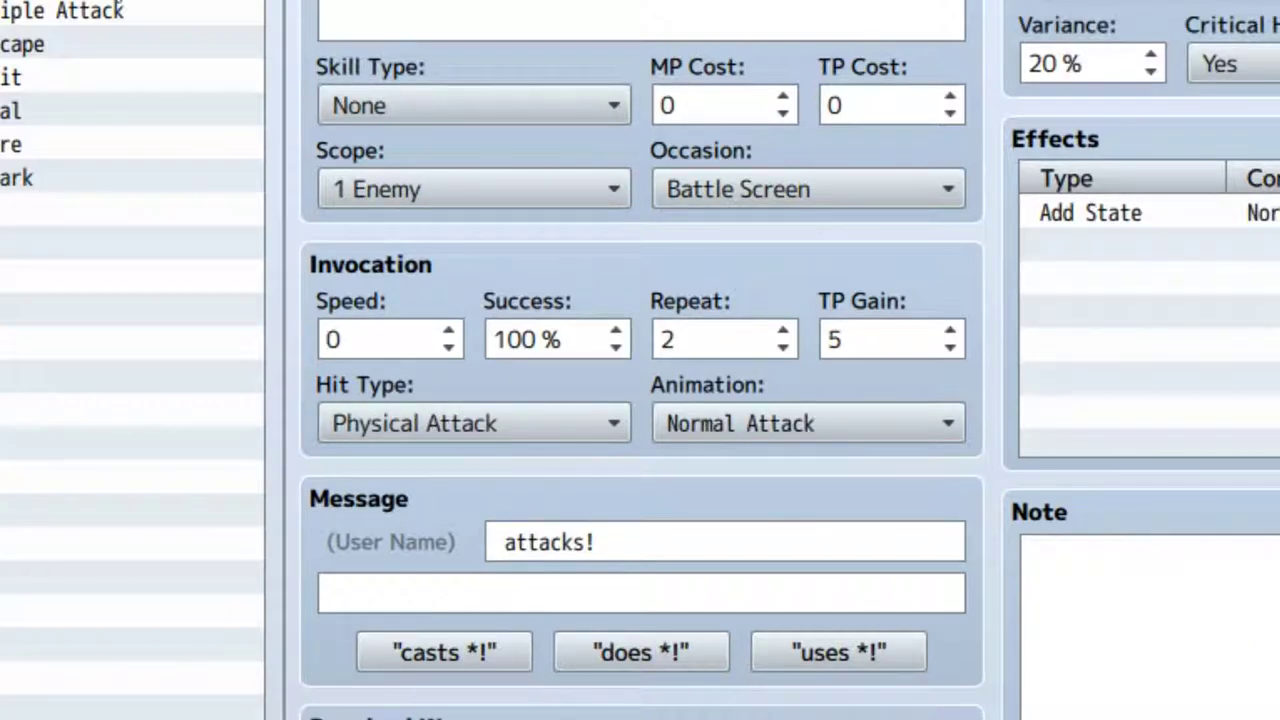
{"action": "left_click_drag", "start_coordinate": [112, 52], "coordinate": [86, 177]}
Browse Escape, Triple Attack, Wait, Fire and Spark, ending on the 5 MP Heal skill.
{"action": "left_click", "coordinate": [106, 50]}
{"action": "left_click", "coordinate": [117, 10]}
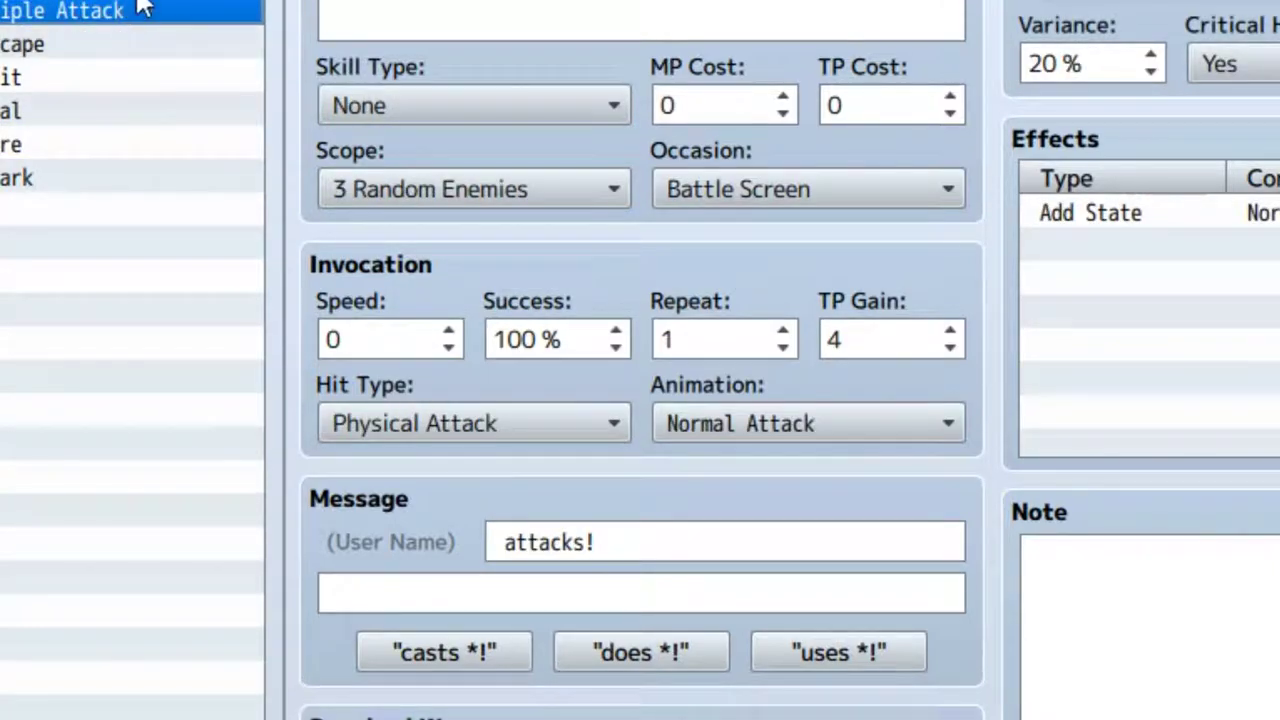
{"action": "key", "text": "Up"}
{"action": "key", "text": "Up"}
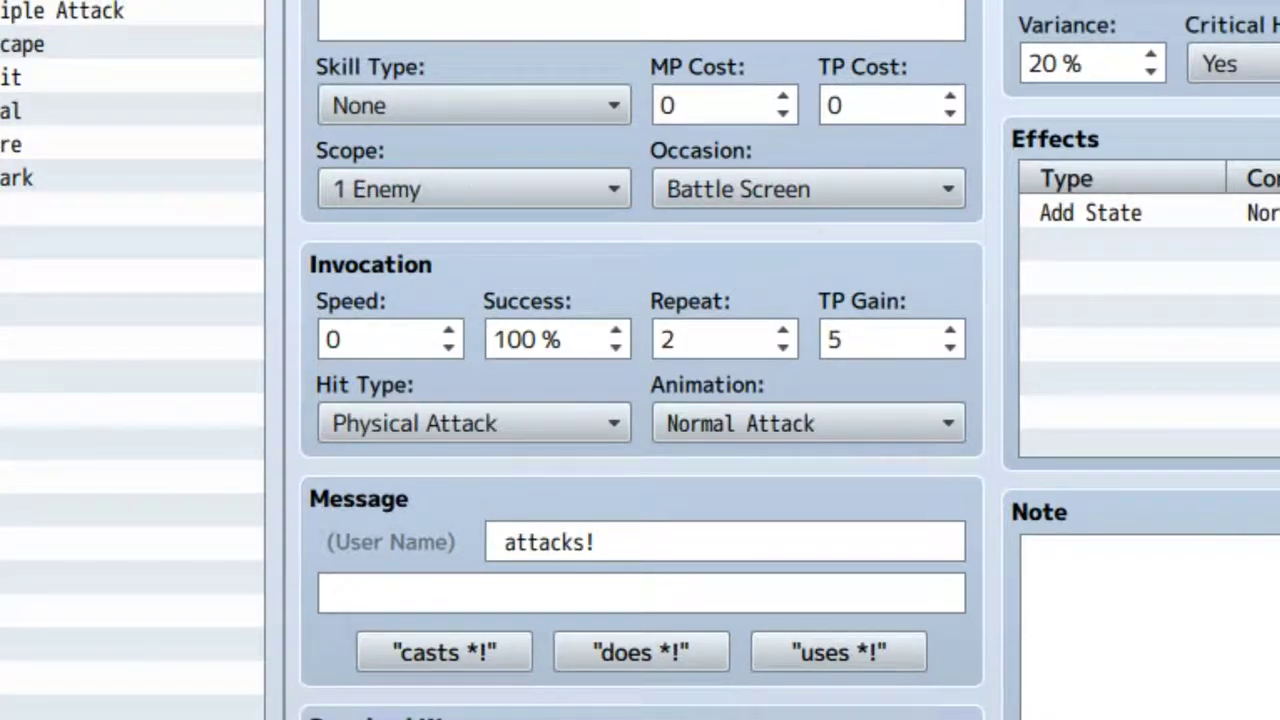
{"action": "left_click", "coordinate": [93, 55]}
{"action": "left_click", "coordinate": [85, 148]}
{"action": "left_click", "coordinate": [105, 116]}
{"action": "left_click", "coordinate": [130, 57]}
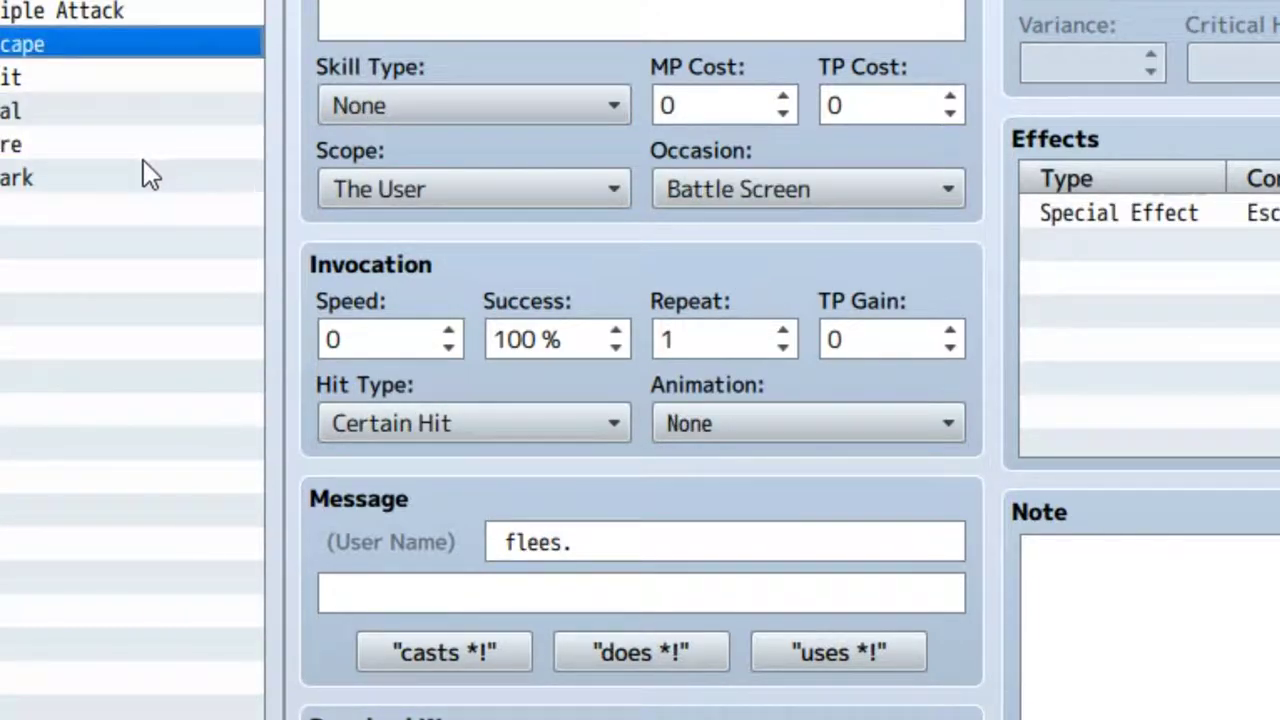
{"action": "left_click", "coordinate": [145, 108]}
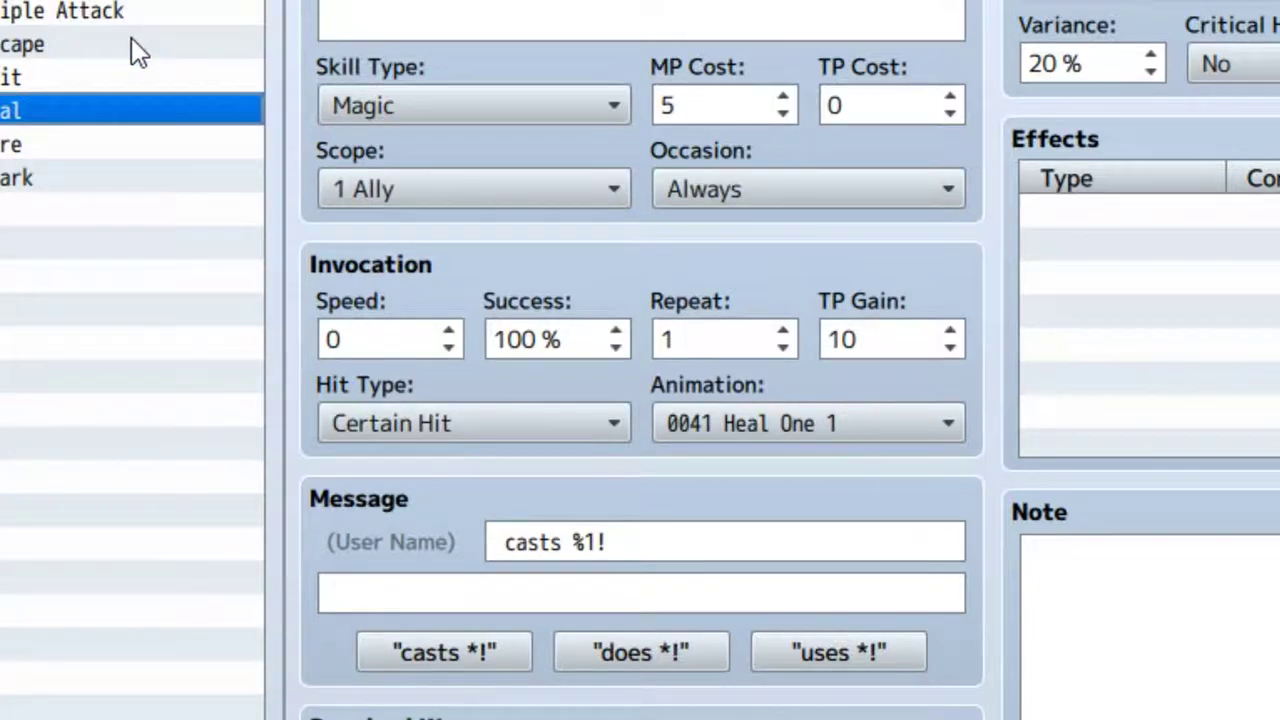
{"action": "left_click", "coordinate": [136, 46]}
{"action": "left_click", "coordinate": [134, 76]}
{"action": "left_click", "coordinate": [134, 112]}
{"action": "left_click", "coordinate": [137, 176]}
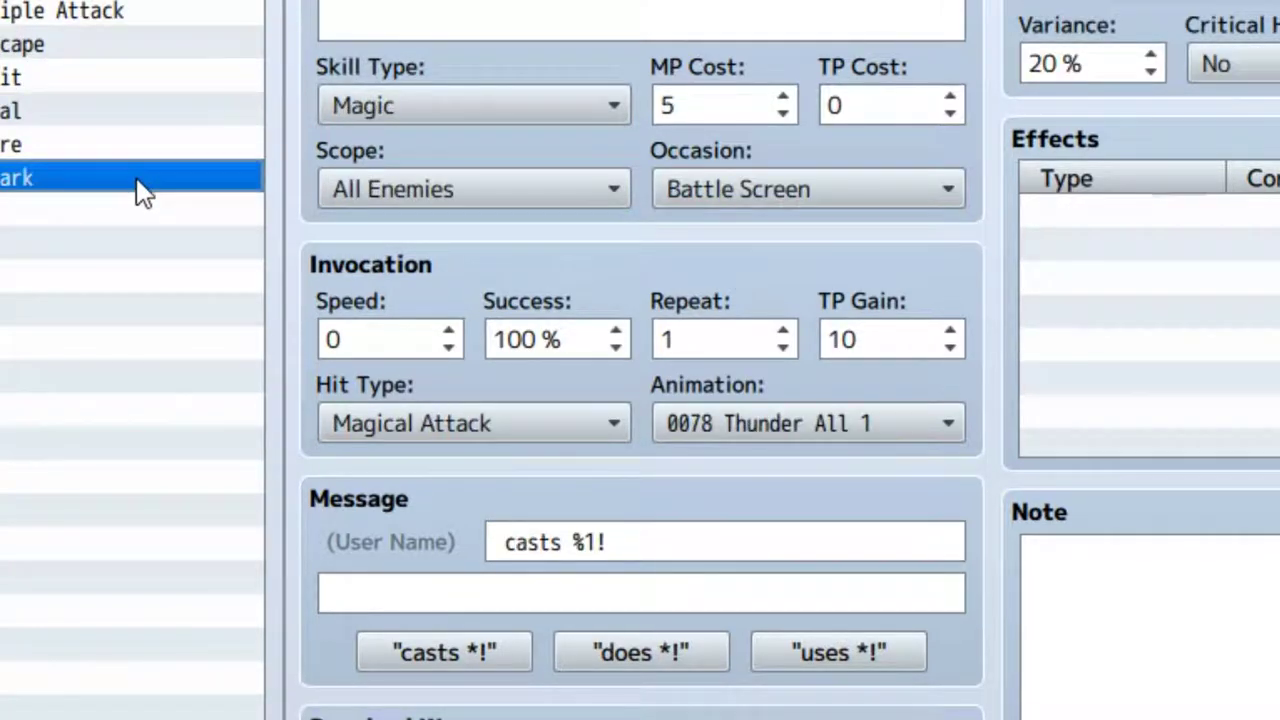
{"action": "left_click", "coordinate": [145, 146]}
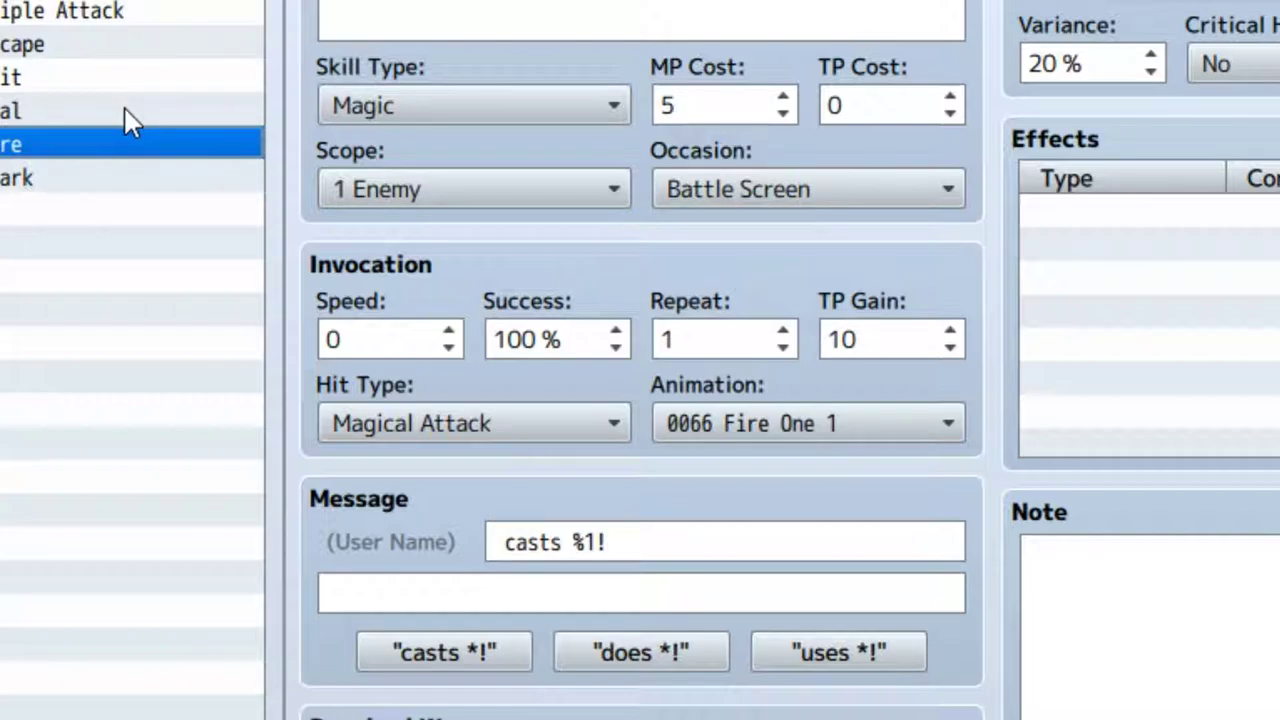
{"action": "left_click", "coordinate": [115, 182]}
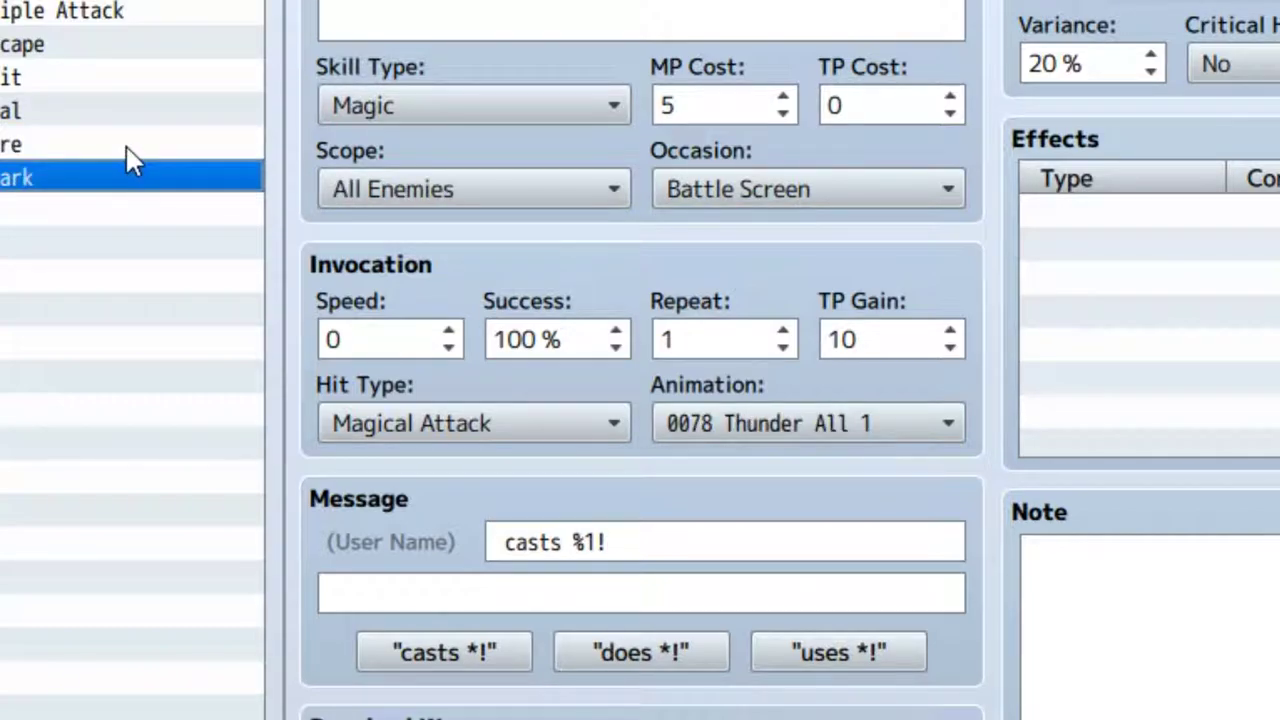
{"action": "left_click", "coordinate": [128, 145]}
{"action": "left_click", "coordinate": [143, 118]}
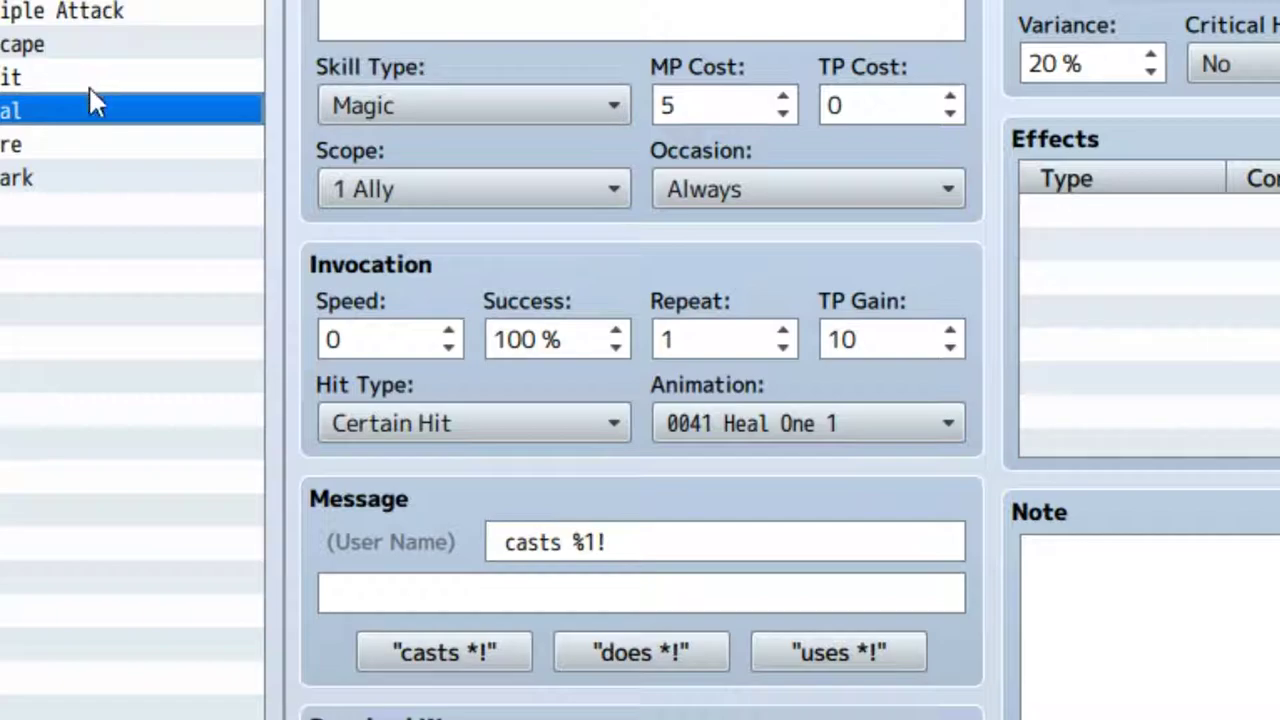
Select 0009 Fire to review its Magical Attack, 0066 Fire One 1 animation and weapon settings.
{"action": "left_click", "coordinate": [90, 143]}
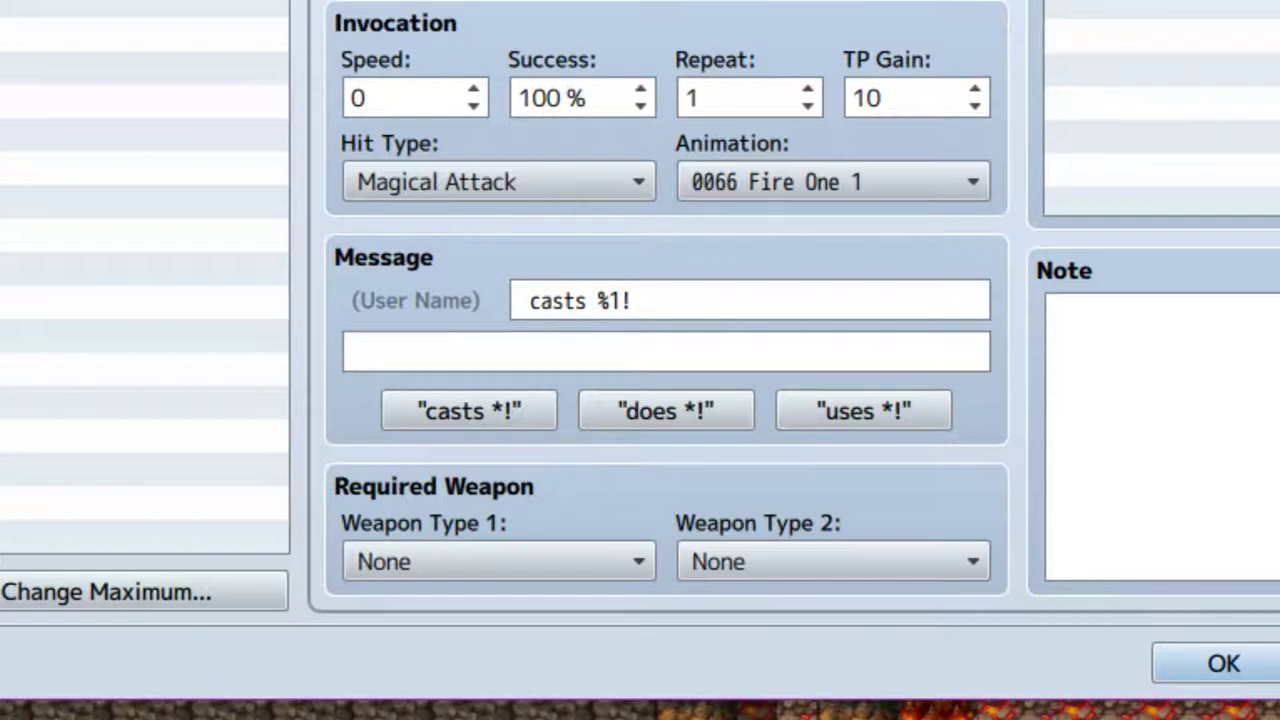
{"action": "left_click", "coordinate": [650, 0]}
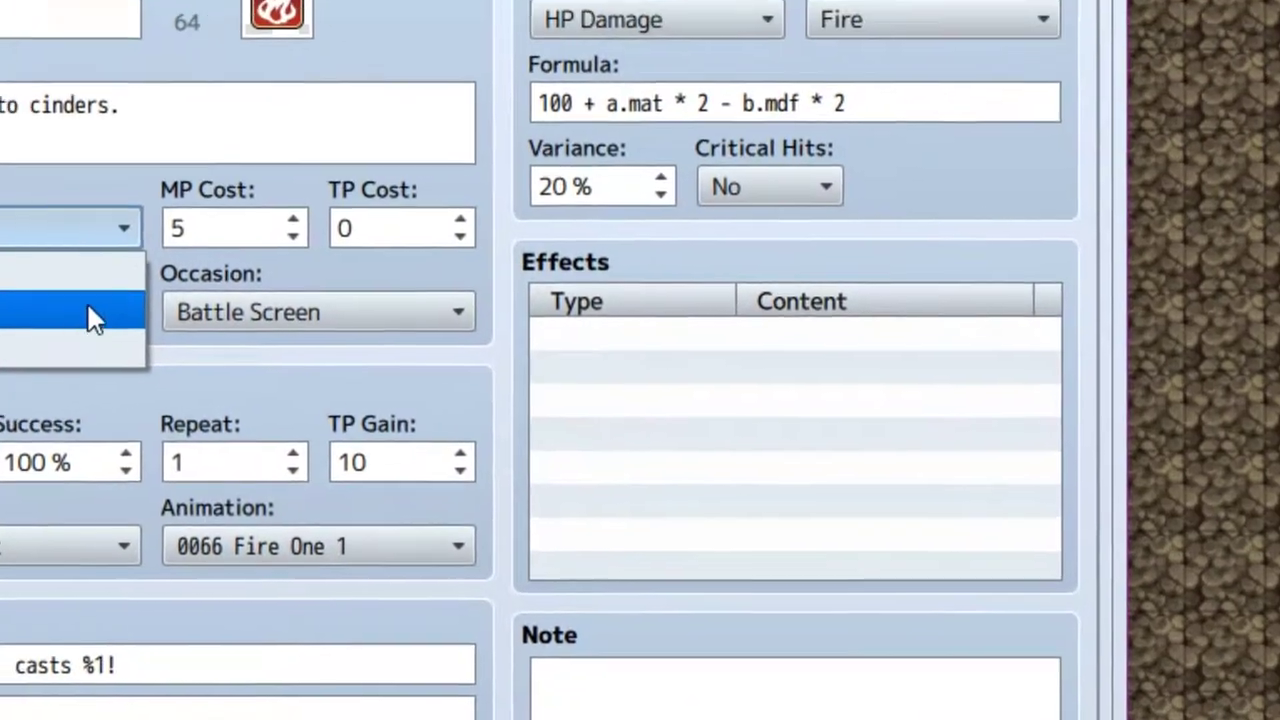
{"action": "left_click", "coordinate": [87, 310]}
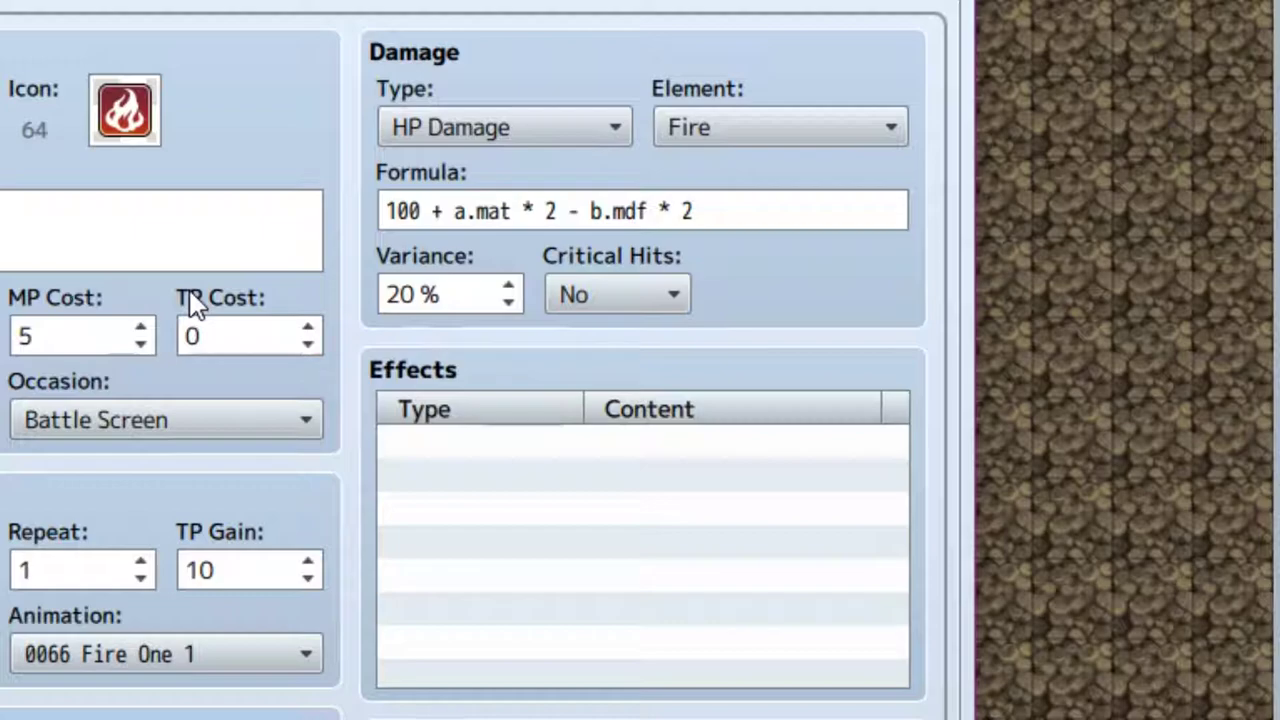
{"action": "mouse_move", "coordinate": [193, 302]}
{"action": "mouse_move", "coordinate": [72, 311]}
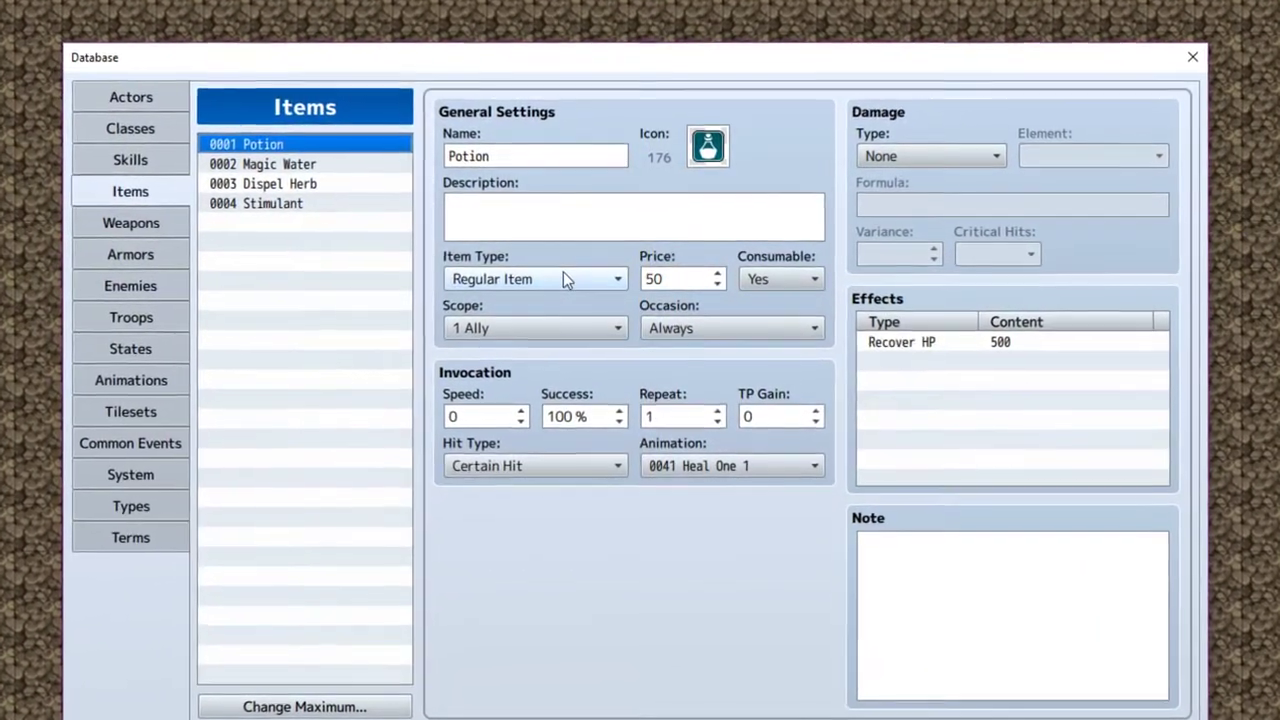
Switch the Potion to Key Item and back to Regular Item, keeping Consumable set to Yes.
{"action": "left_click", "coordinate": [565, 277]}
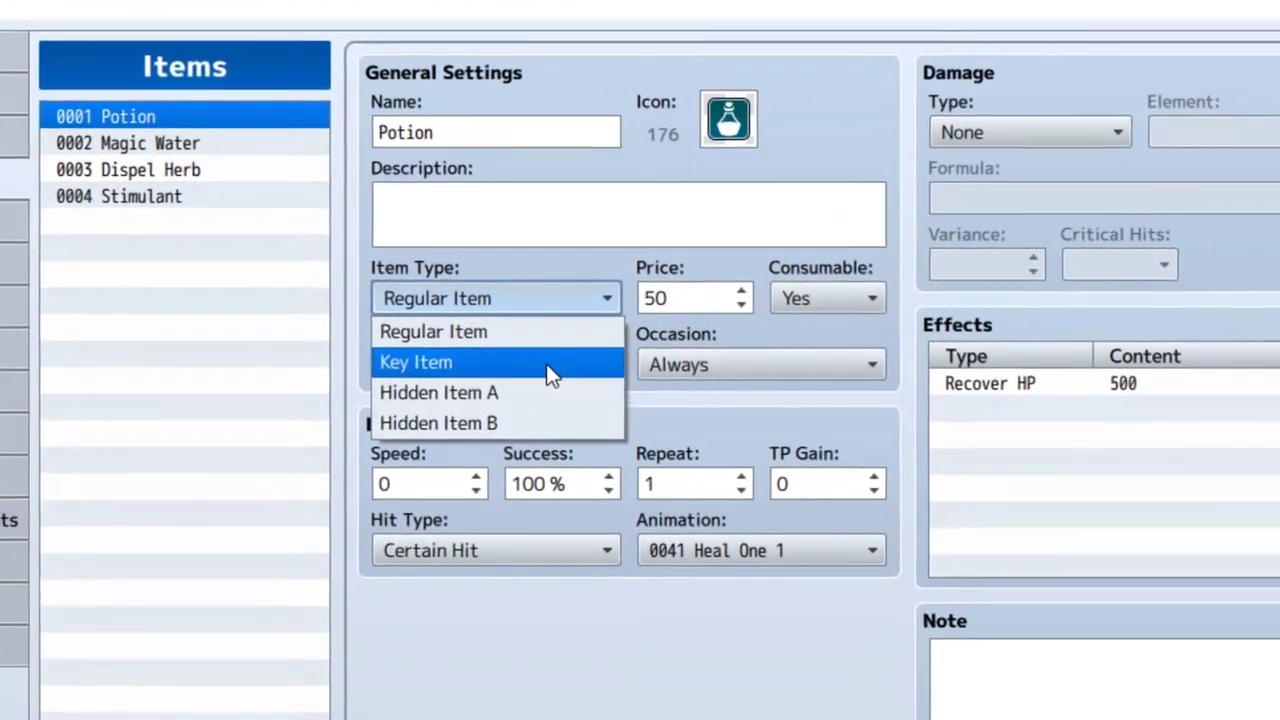
{"action": "left_click", "coordinate": [545, 378]}
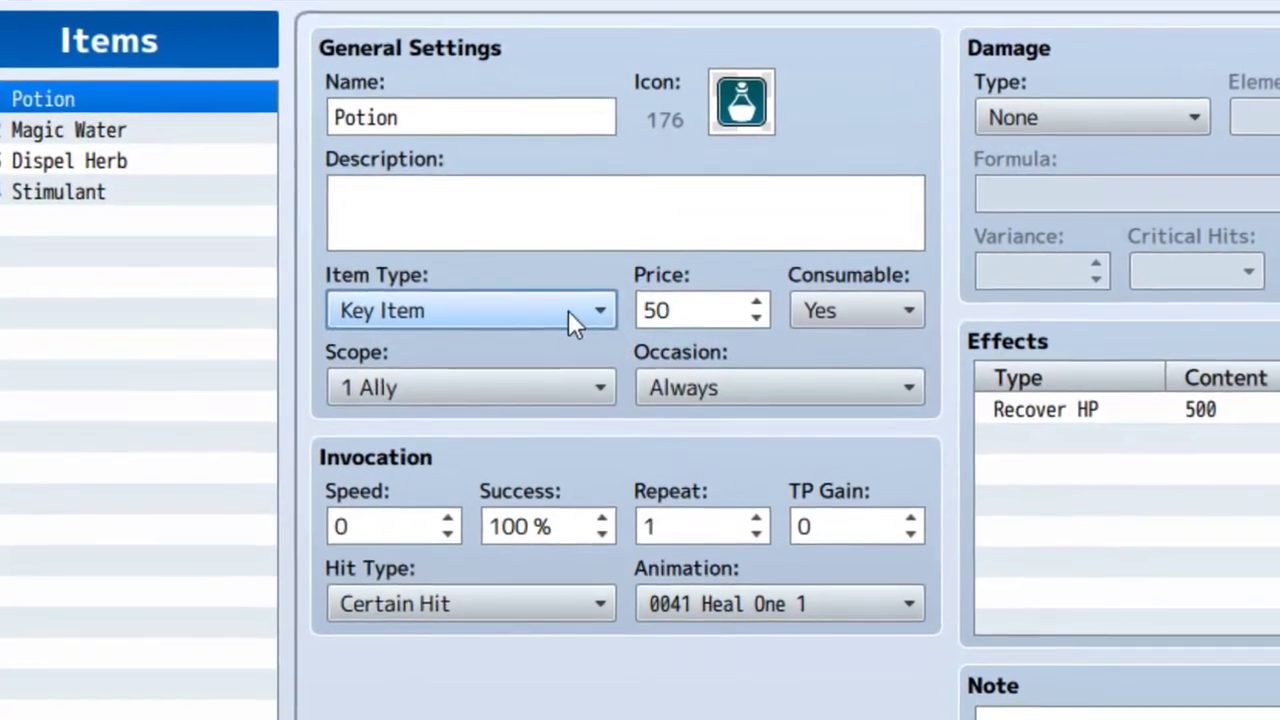
{"action": "left_click", "coordinate": [565, 315]}
{"action": "left_click", "coordinate": [542, 364]}
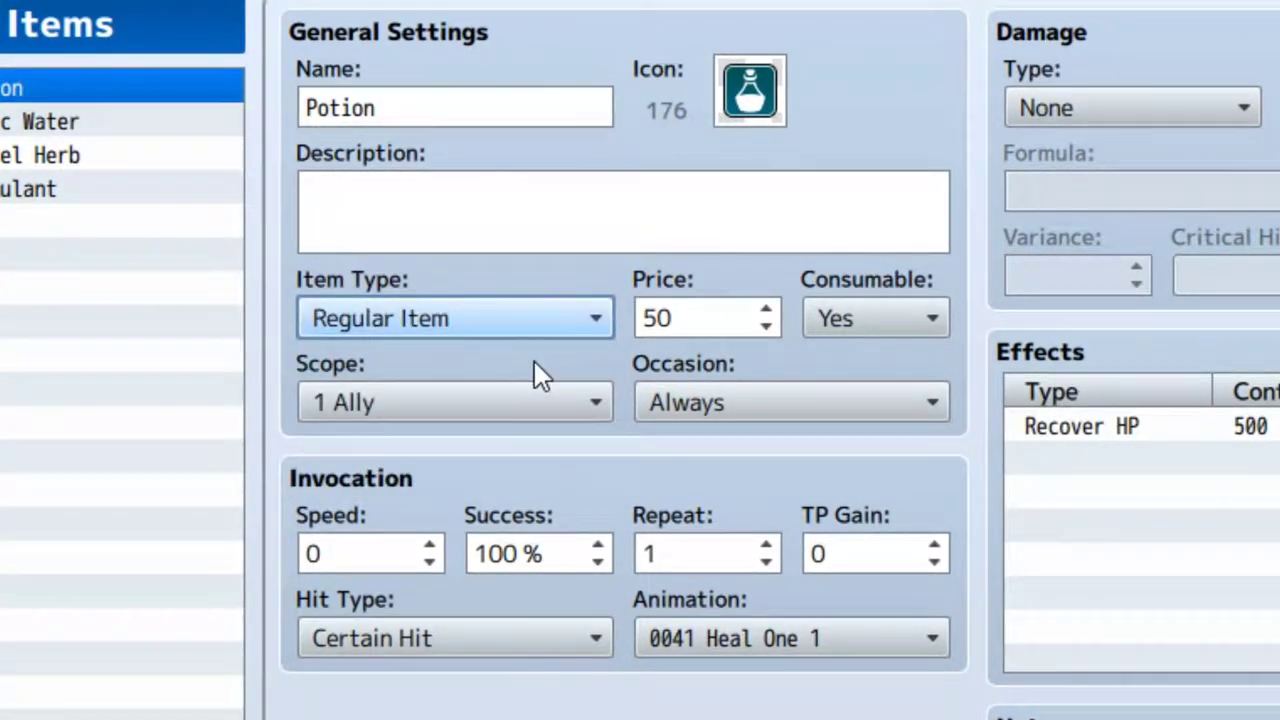
{"action": "left_click", "coordinate": [872, 322]}
{"action": "left_click", "coordinate": [890, 317]}
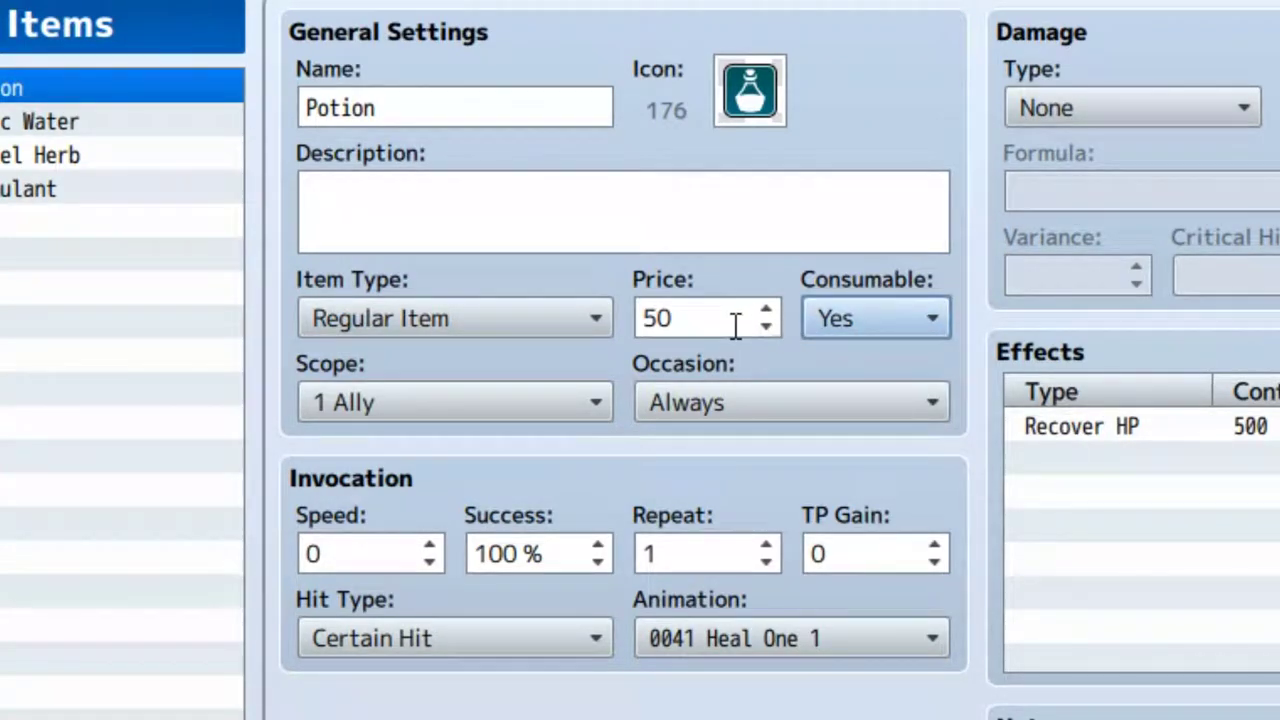
{"action": "mouse_move", "coordinate": [735, 325]}
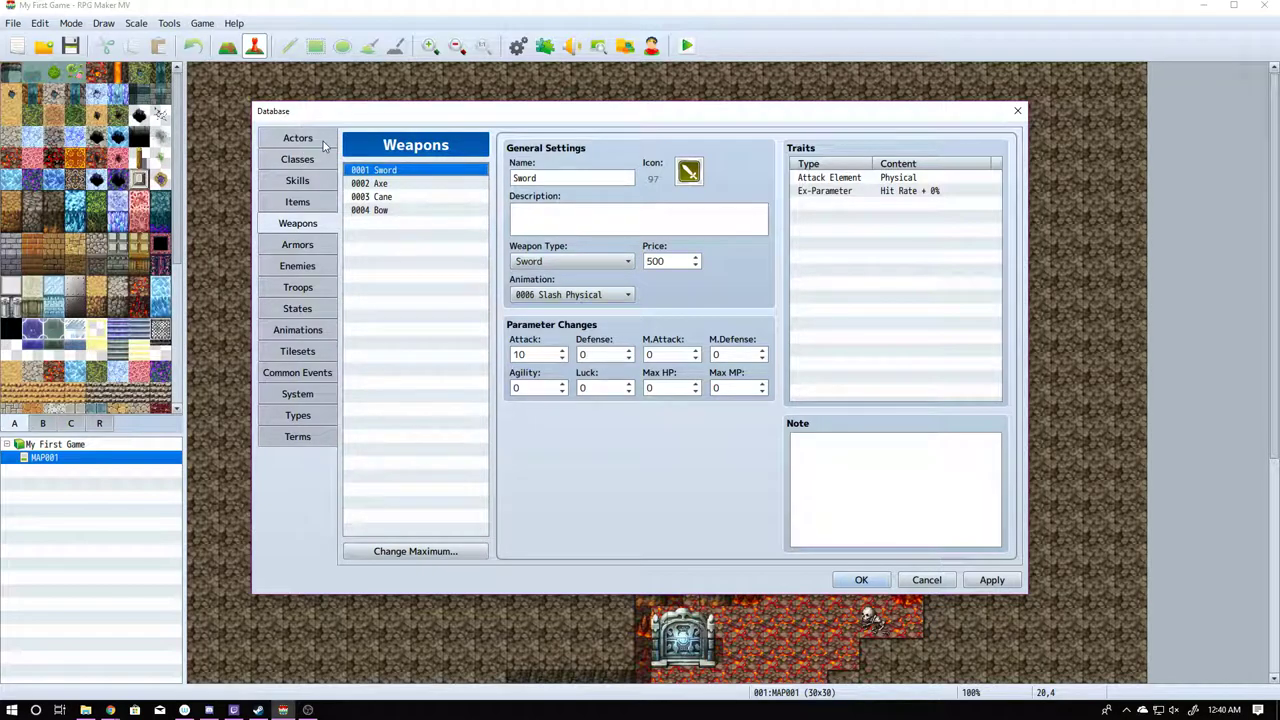
Browse the Sword's weapon types and attack animations, keeping 0006 Slash Physical unchanged.
{"action": "left_click", "coordinate": [607, 263]}
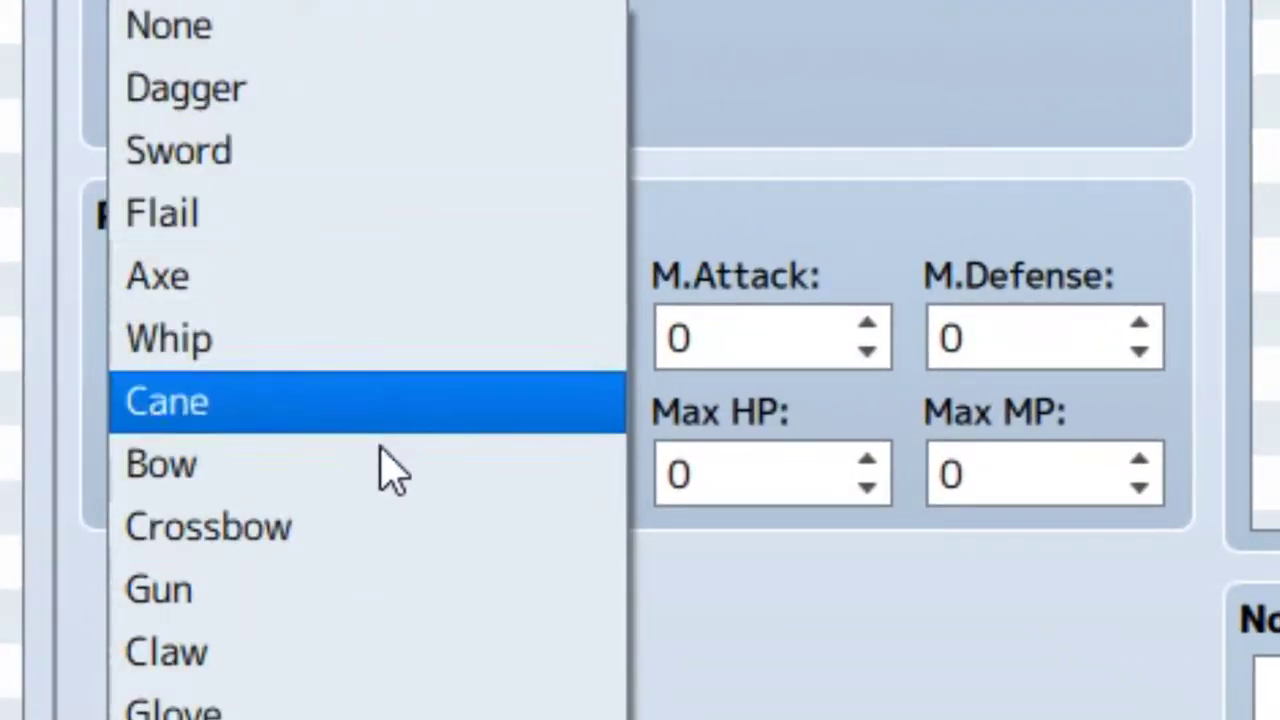
{"action": "left_click", "coordinate": [1203, 86]}
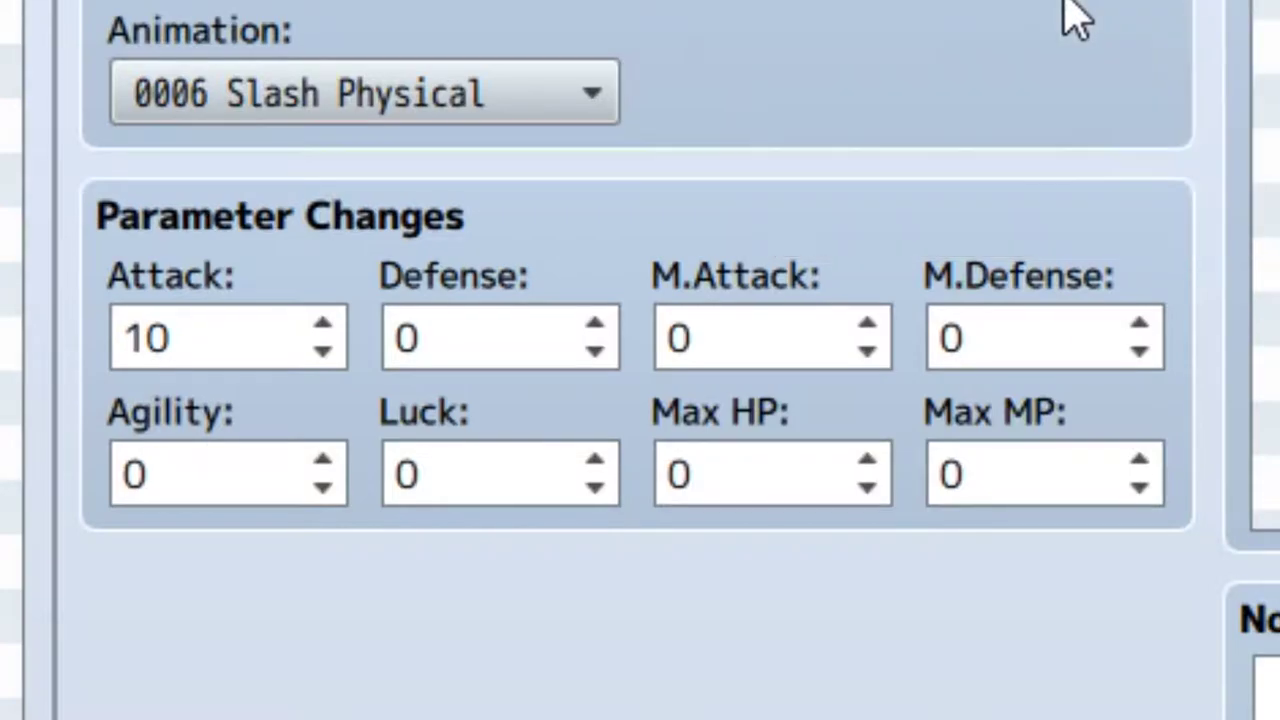
{"action": "left_click", "coordinate": [562, 92]}
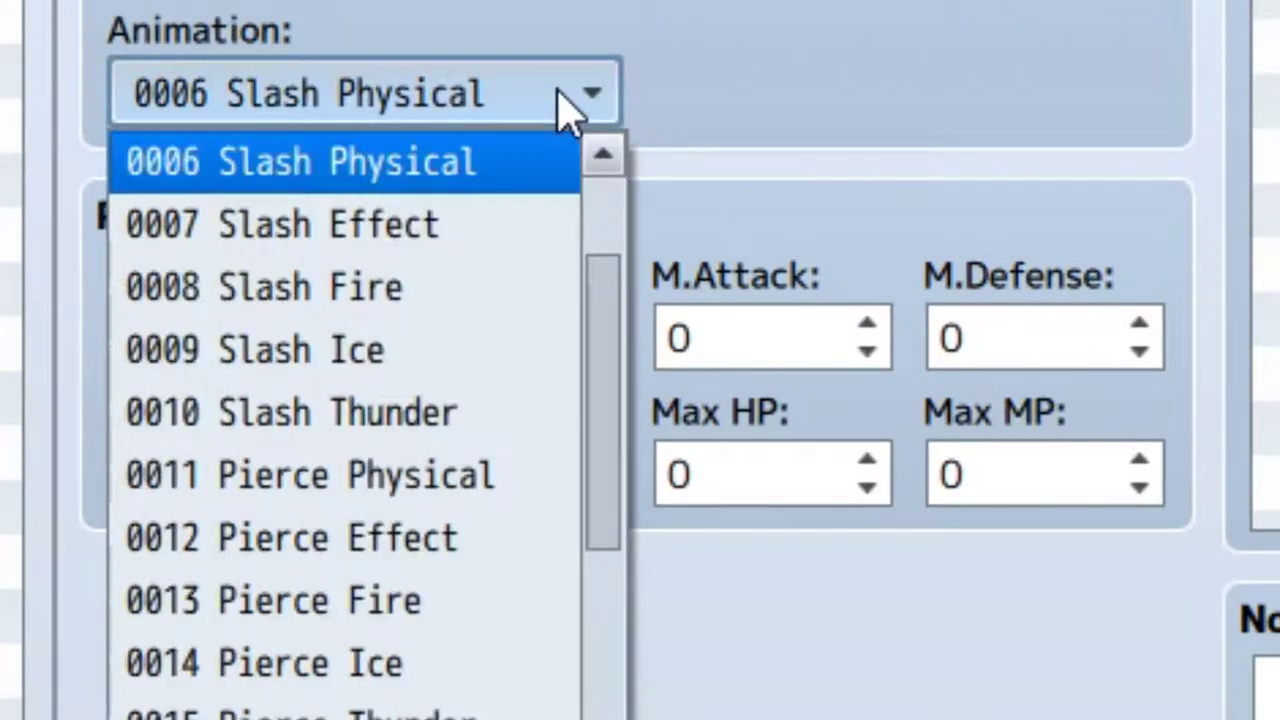
{"action": "scroll", "coordinate": [605, 335], "scroll_direction": "up", "scroll_amount": 1}
{"action": "scroll", "coordinate": [606, 300], "scroll_direction": "up", "scroll_amount": 2}
{"action": "scroll", "coordinate": [640, 537], "scroll_direction": "down", "scroll_amount": 5}
{"action": "scroll", "coordinate": [605, 635], "scroll_direction": "down", "scroll_amount": 4}
{"action": "left_click_drag", "start_coordinate": [605, 635], "coordinate": [651, 229]}
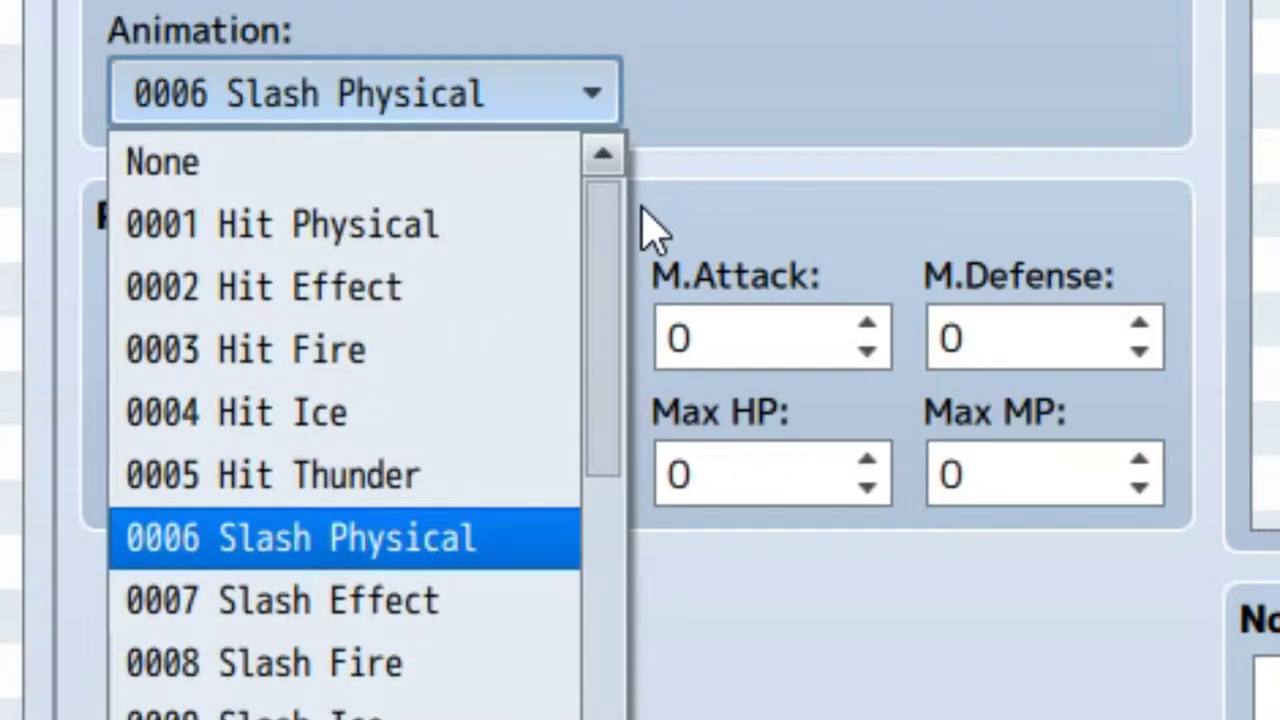
{"action": "left_click", "coordinate": [980, 109]}
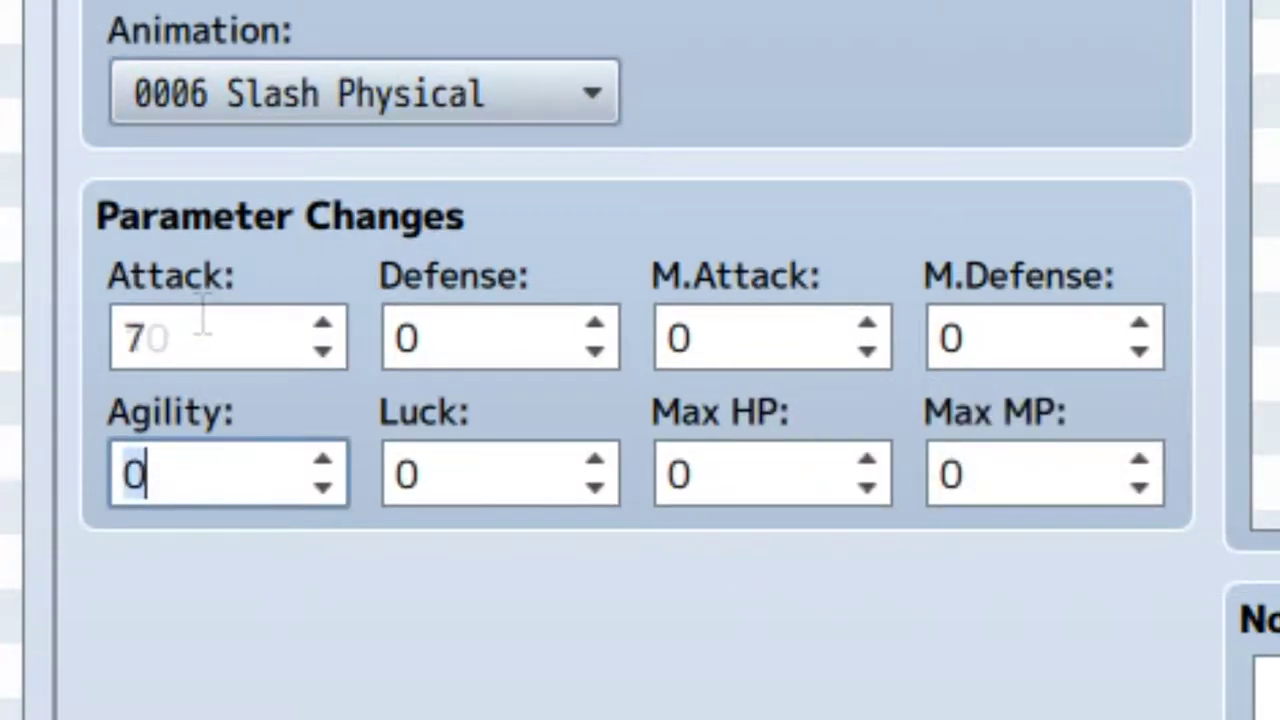
{"action": "type", "text": "300"}
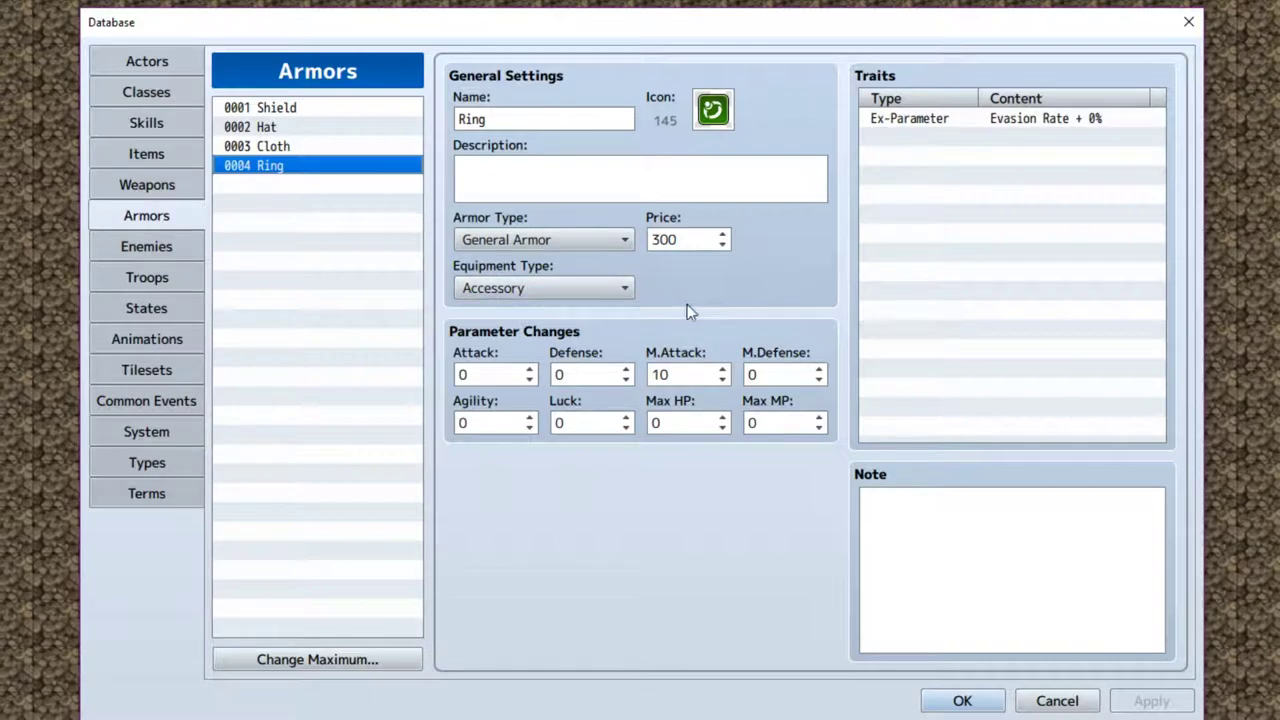
Review the Ring's equipment type choices and keep it as an Accessory.
{"action": "left_click", "coordinate": [621, 296]}
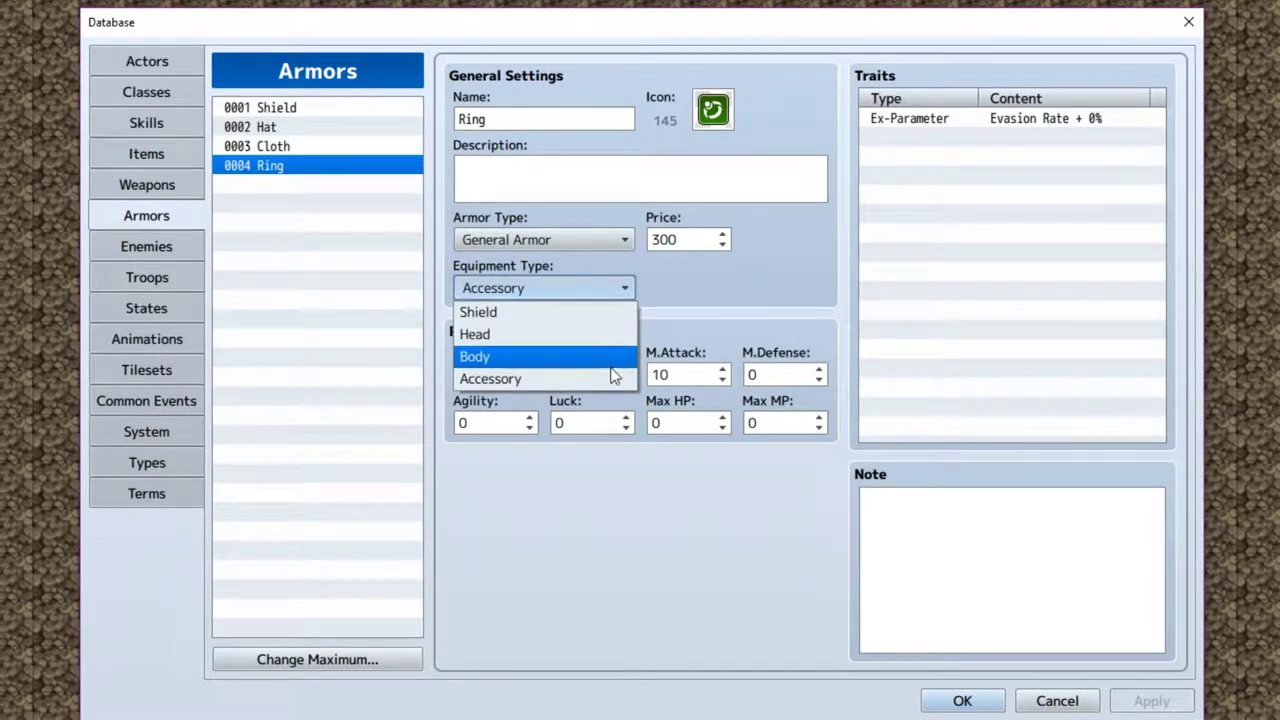
{"action": "left_click", "coordinate": [742, 290]}
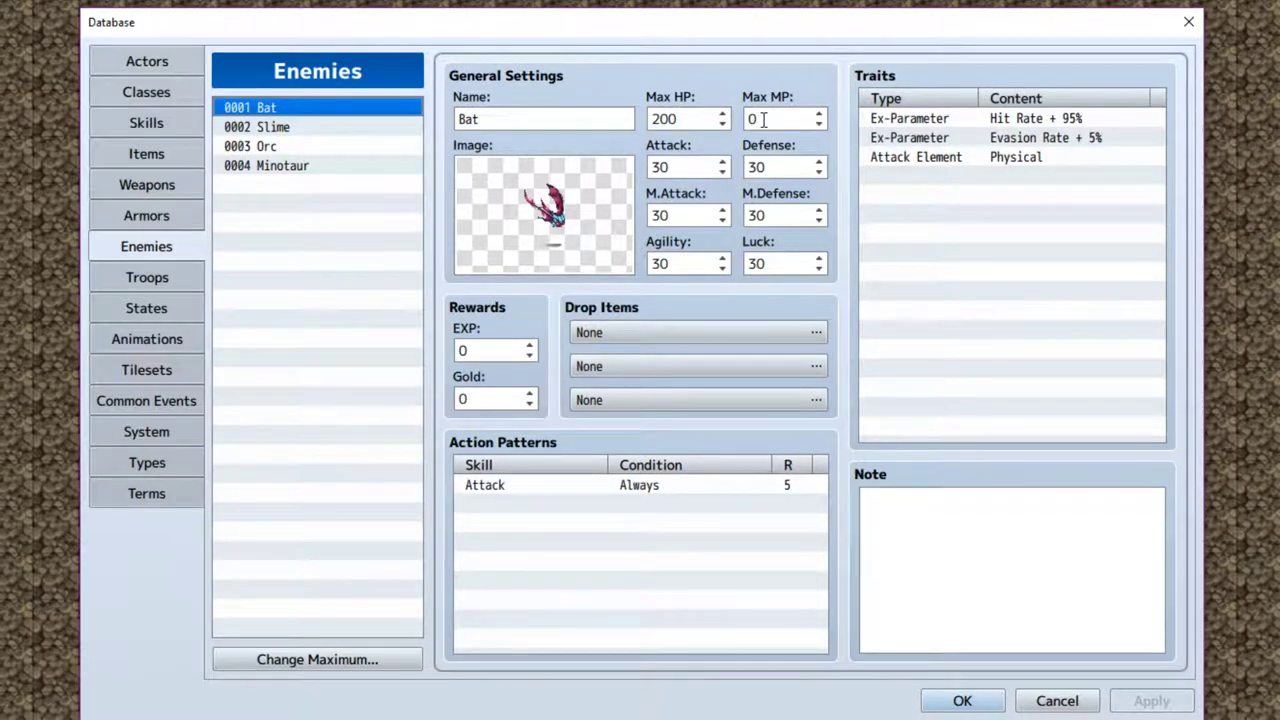
Change the Bat's Max HP from 200 to 50.
{"action": "left_click", "coordinate": [487, 118]}
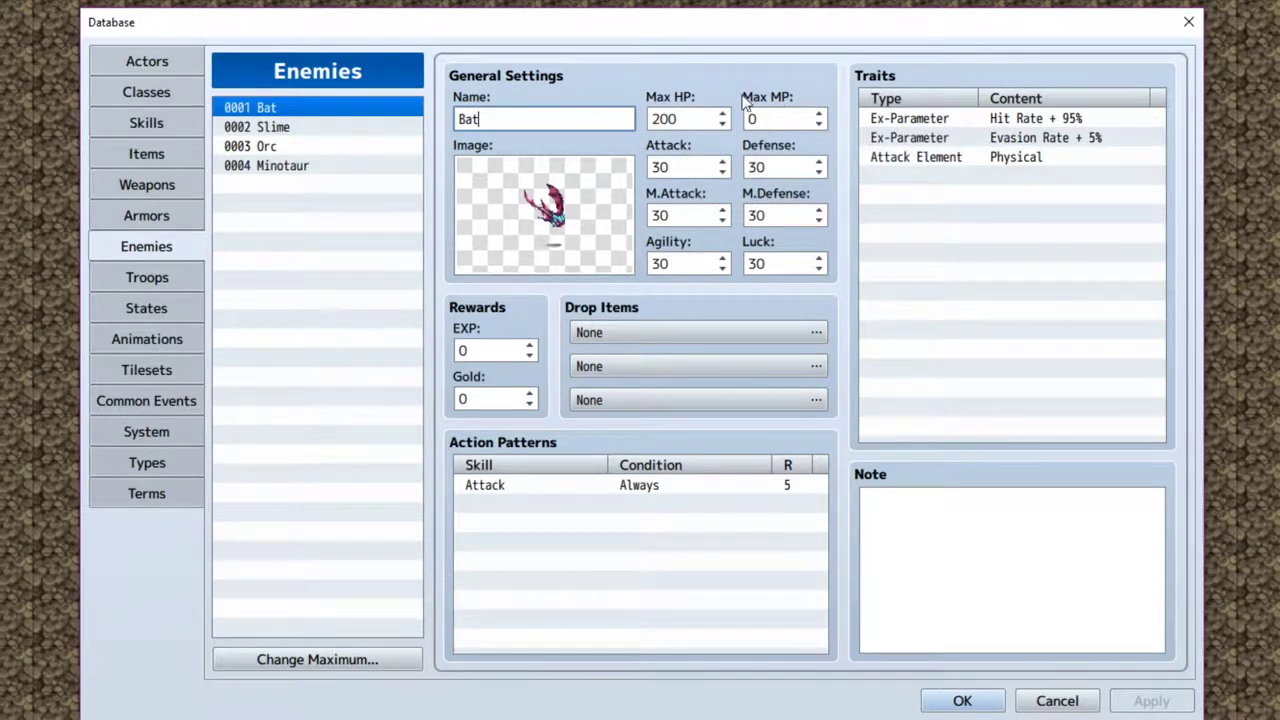
{"action": "key", "text": "Tab"}
{"action": "type", "text": "50"}
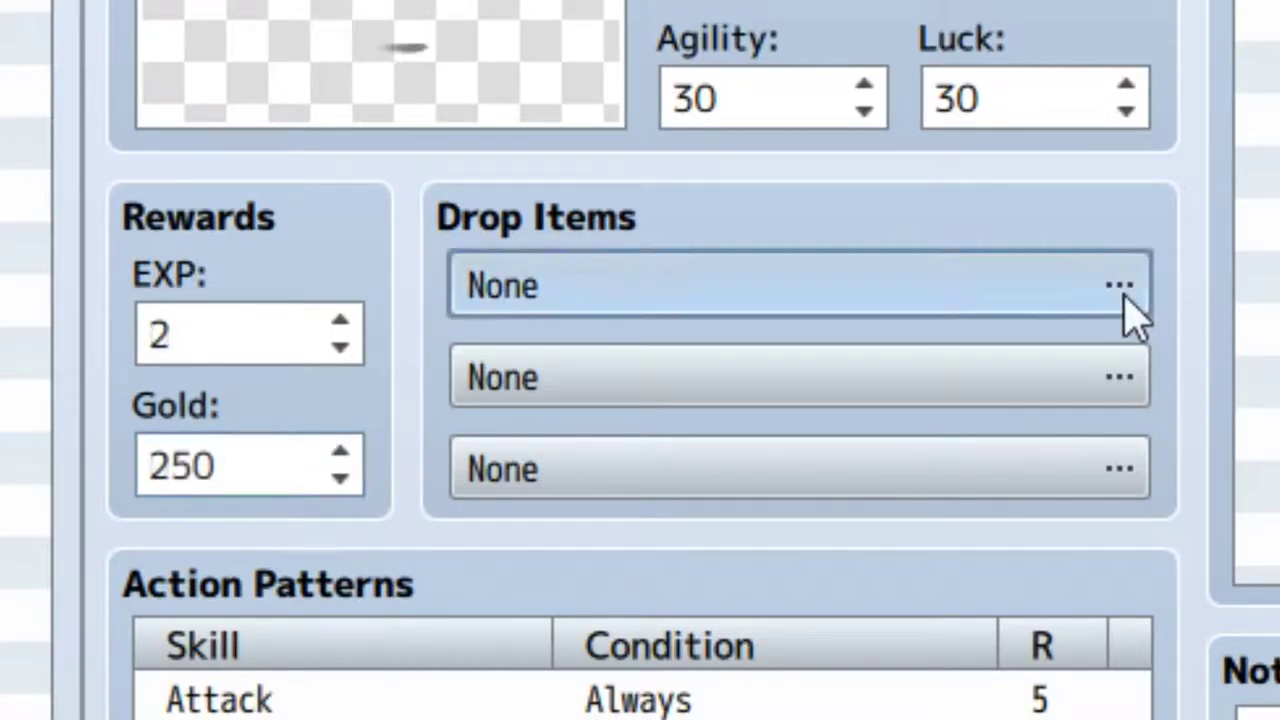
Make the Bat's first drop a Potion with 1/2 probability.
{"action": "left_click", "coordinate": [1124, 294]}
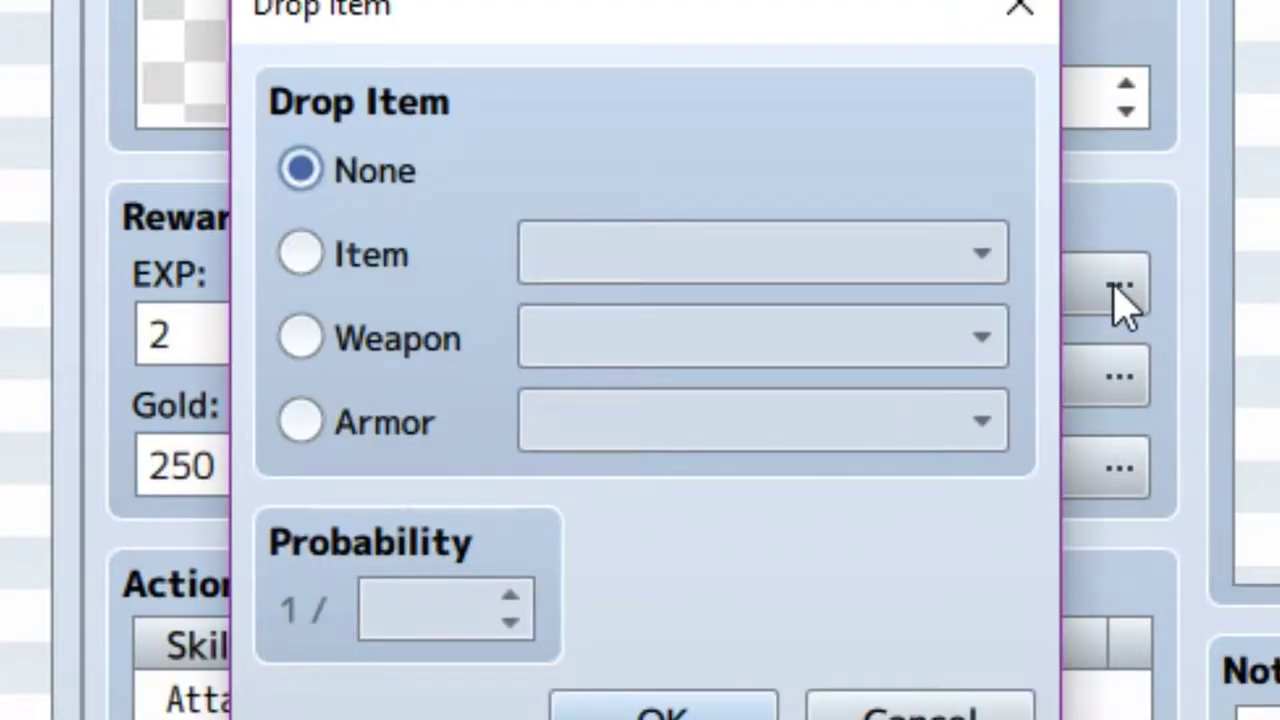
{"action": "left_click", "coordinate": [310, 258]}
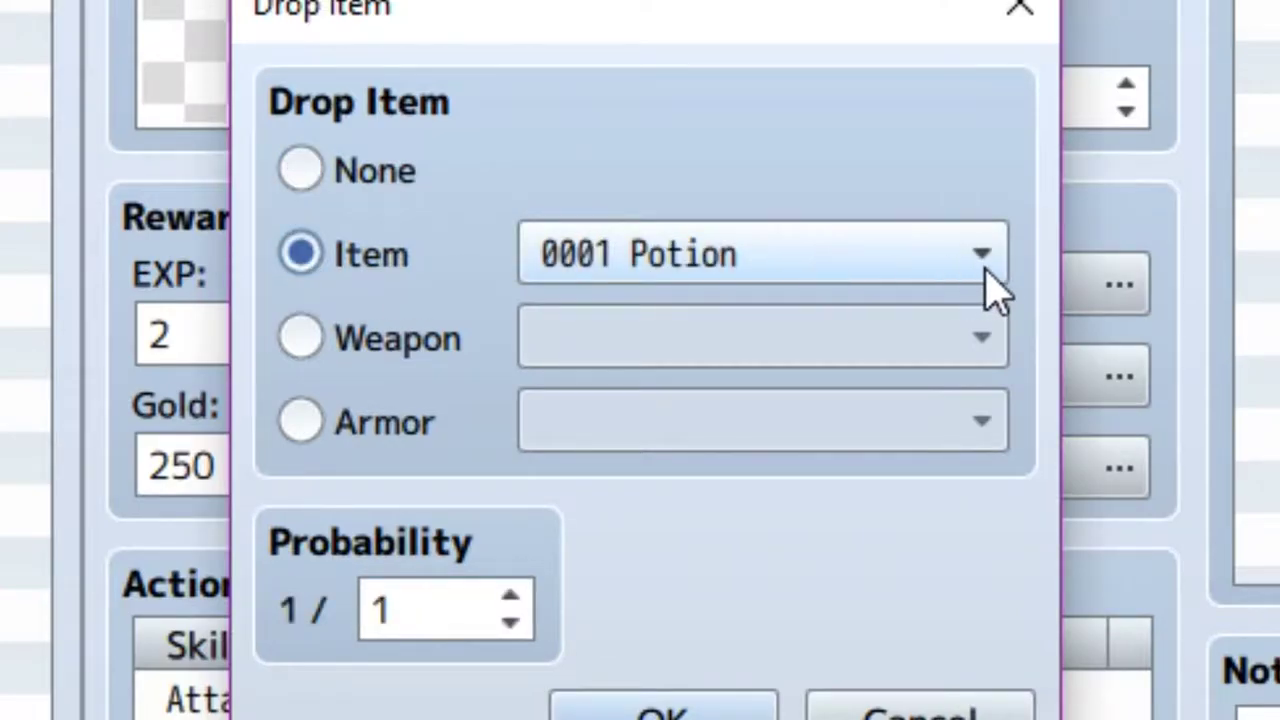
{"action": "key", "text": "Escape"}
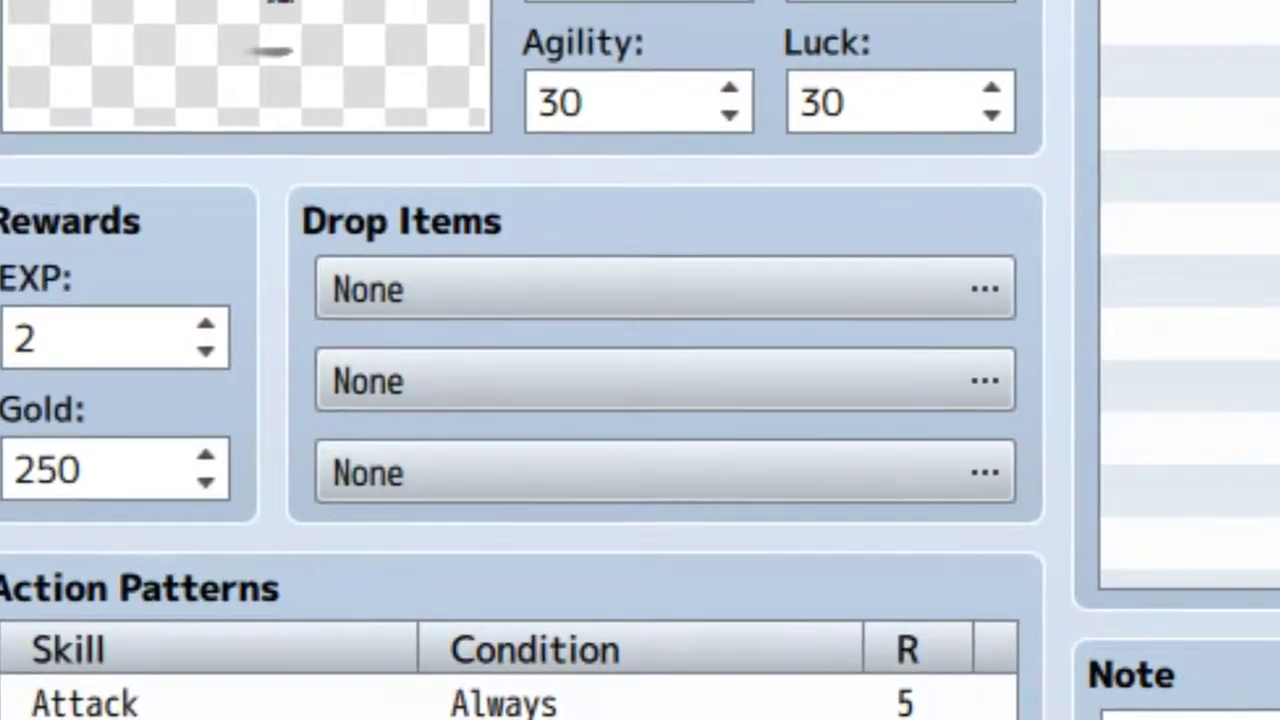
{"action": "left_click", "coordinate": [800, 285]}
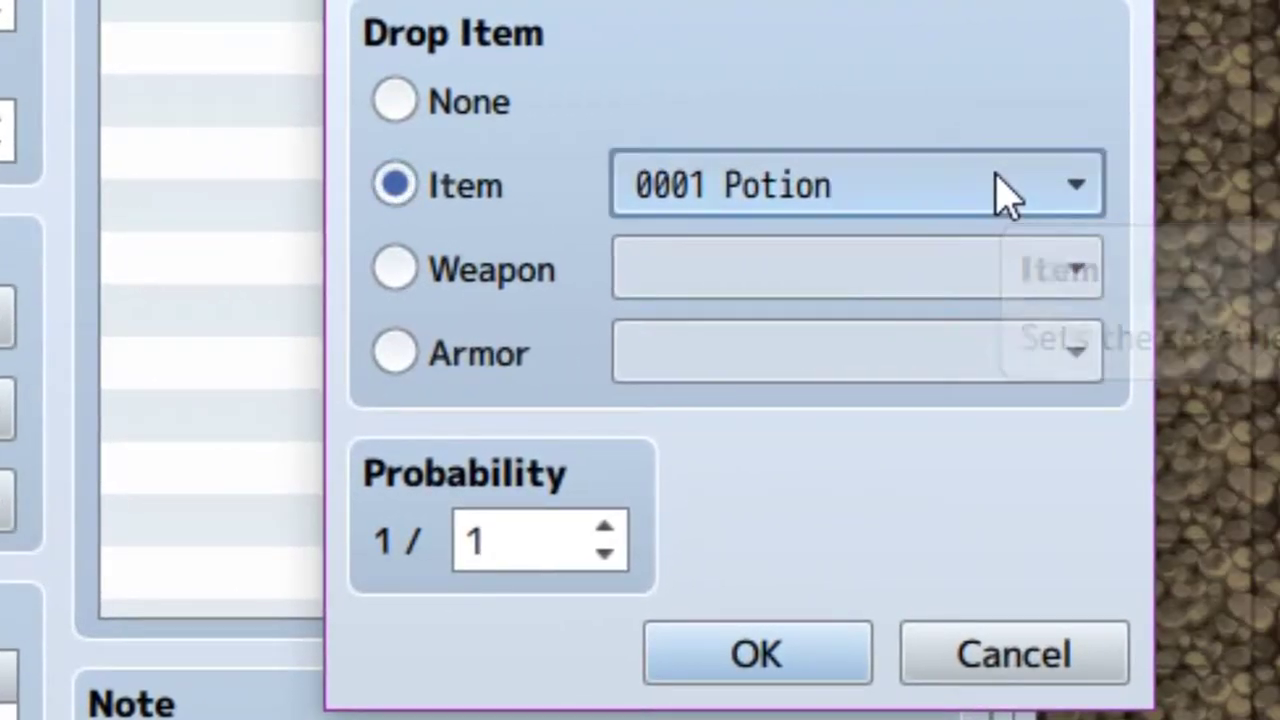
{"action": "left_click", "coordinate": [1138, 188]}
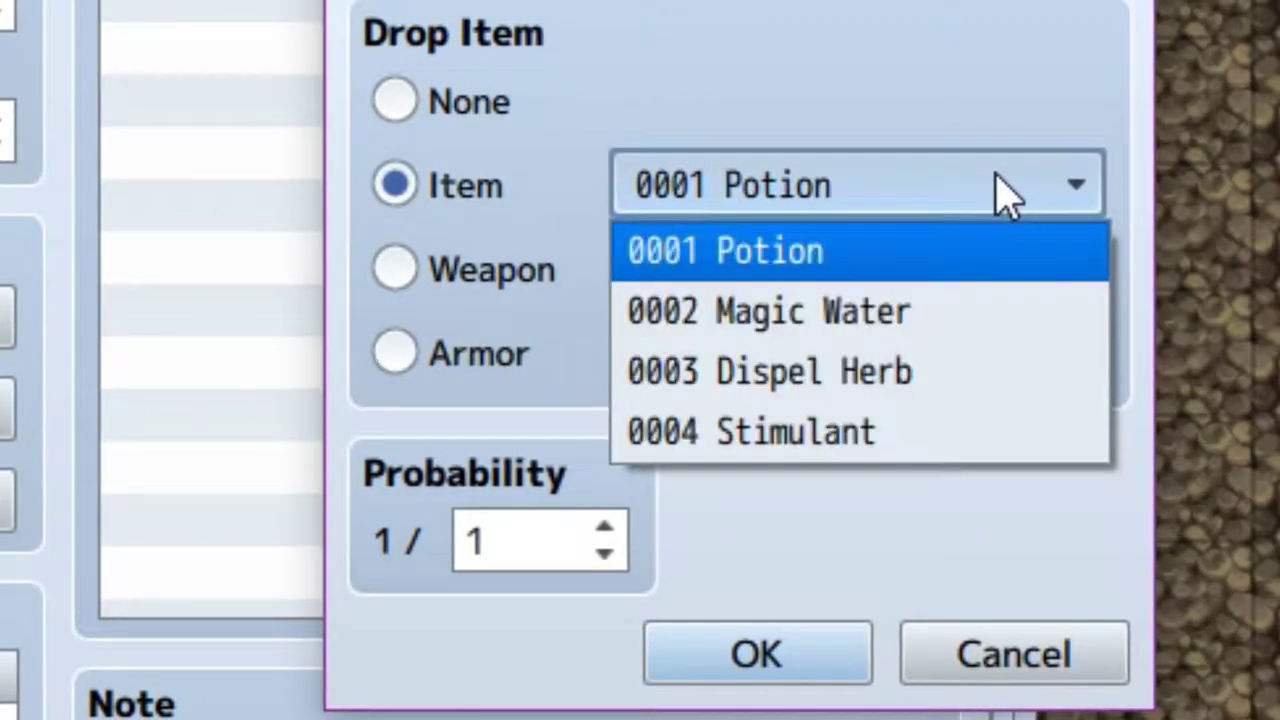
{"action": "left_click", "coordinate": [1005, 192]}
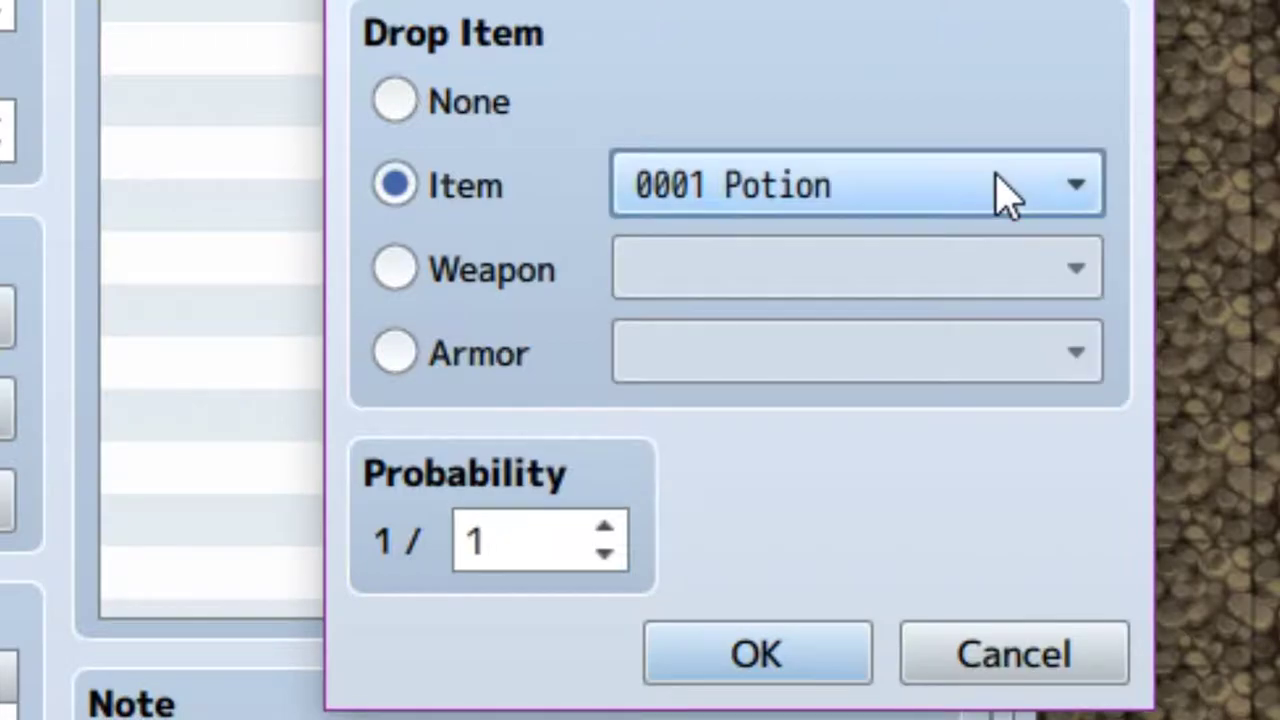
{"action": "left_click", "coordinate": [605, 527]}
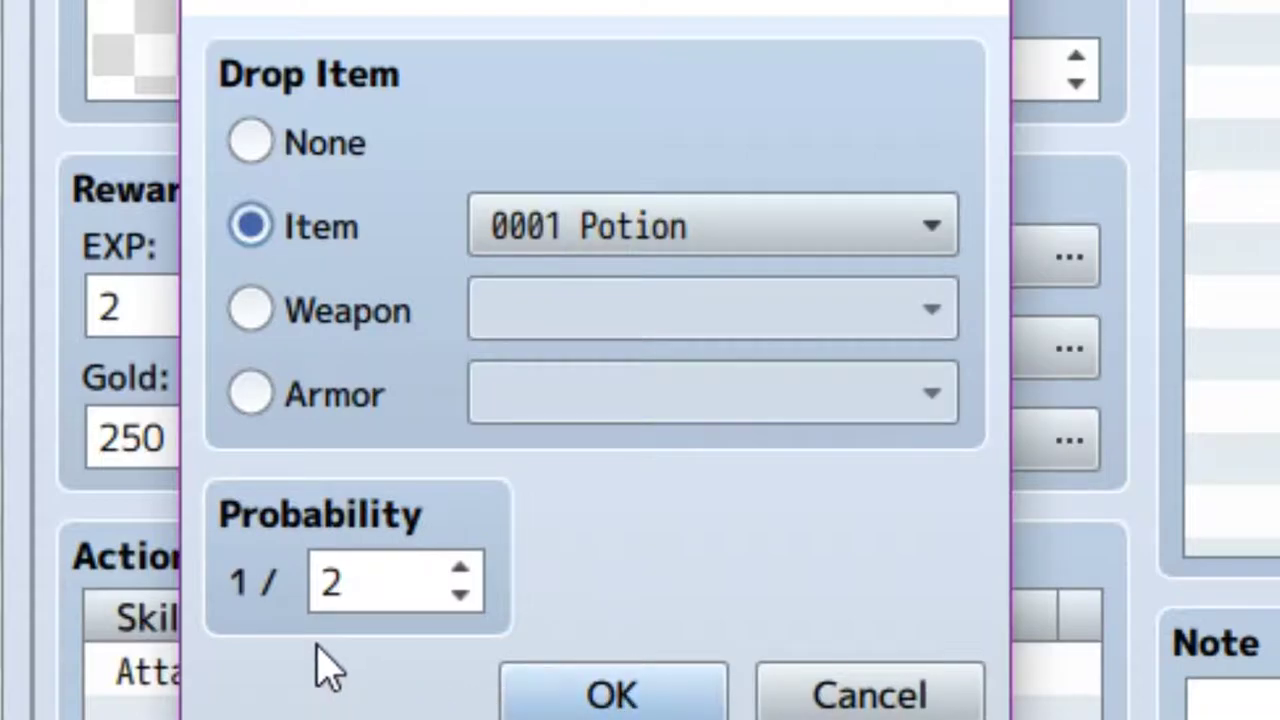
{"action": "left_click", "coordinate": [601, 700]}
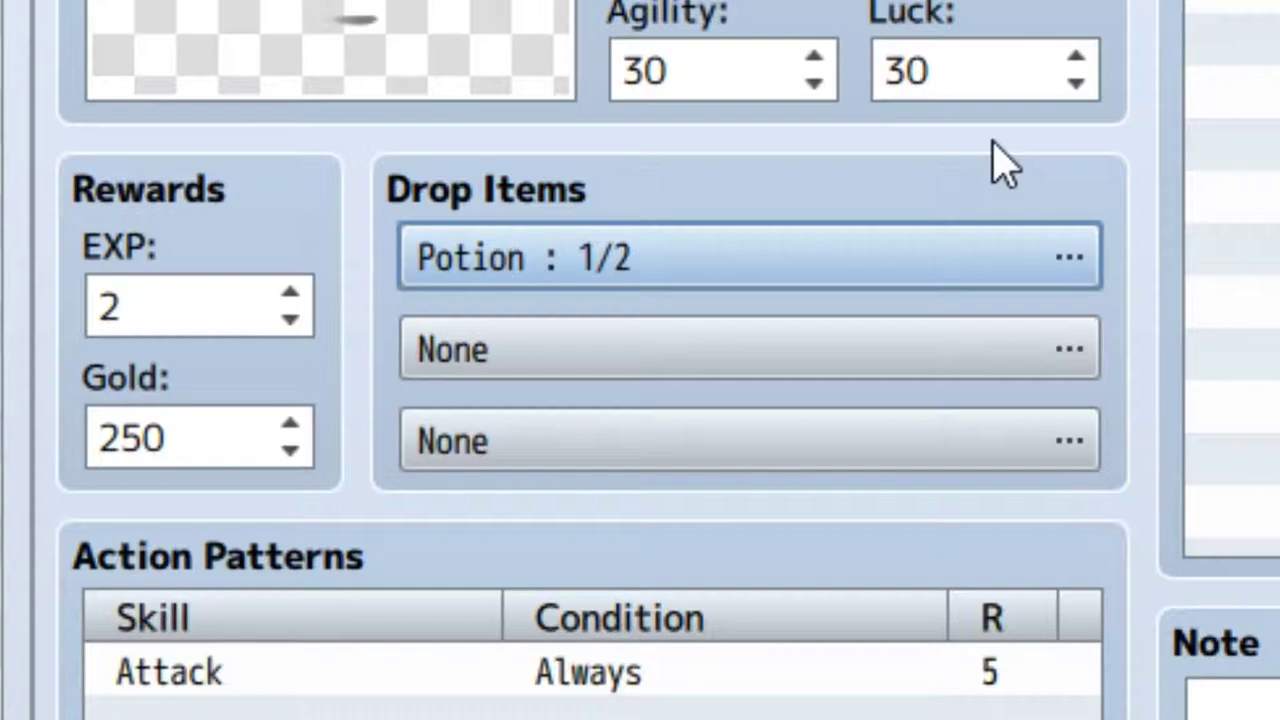
Set the Bat's second drop type to Weapon and list the available weapons.
{"action": "left_click", "coordinate": [1058, 352]}
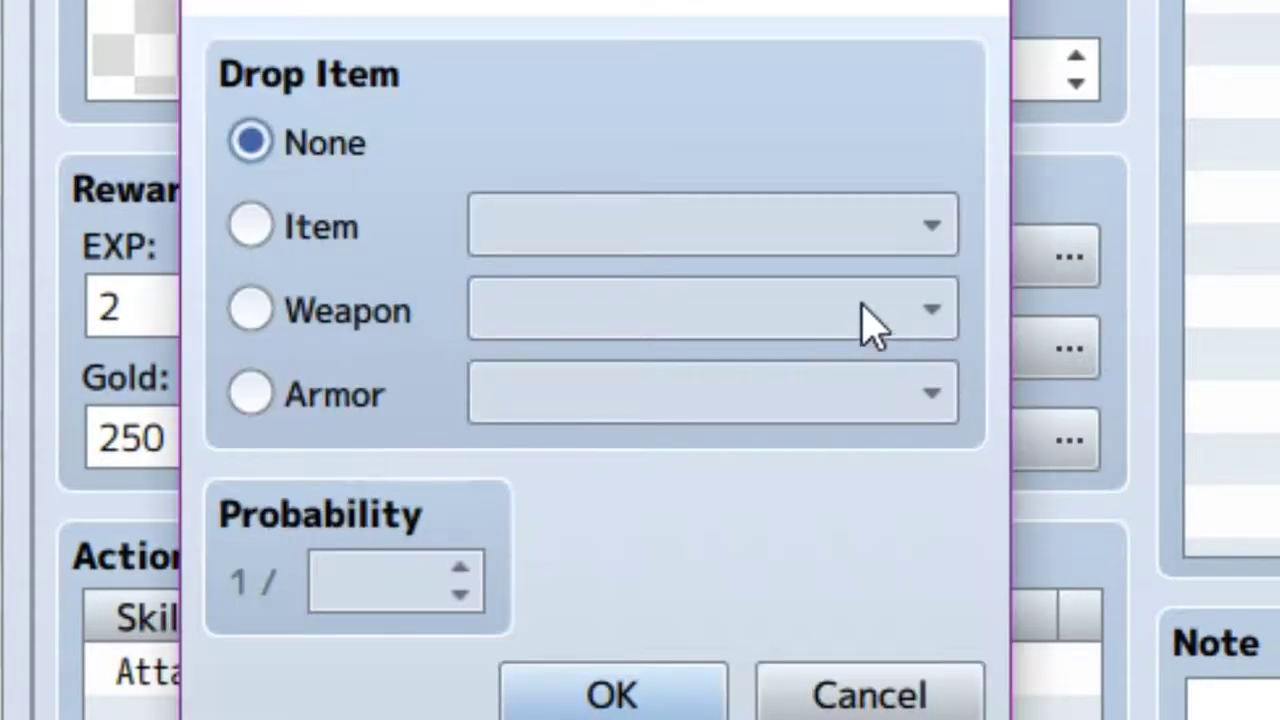
{"action": "left_click", "coordinate": [276, 318]}
{"action": "left_click", "coordinate": [894, 318]}
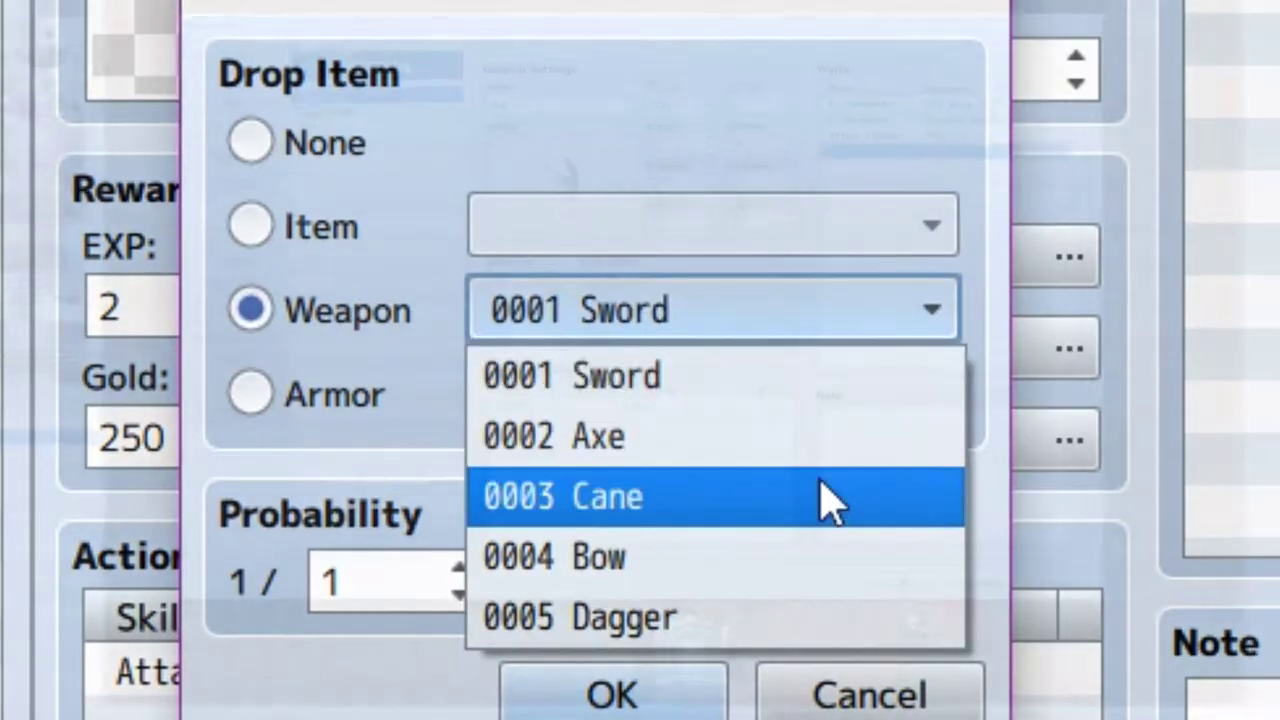
Make the Cane the Bat's second drop and change its Attack action to the 0008 Heal skill.
{"action": "left_click", "coordinate": [826, 497]}
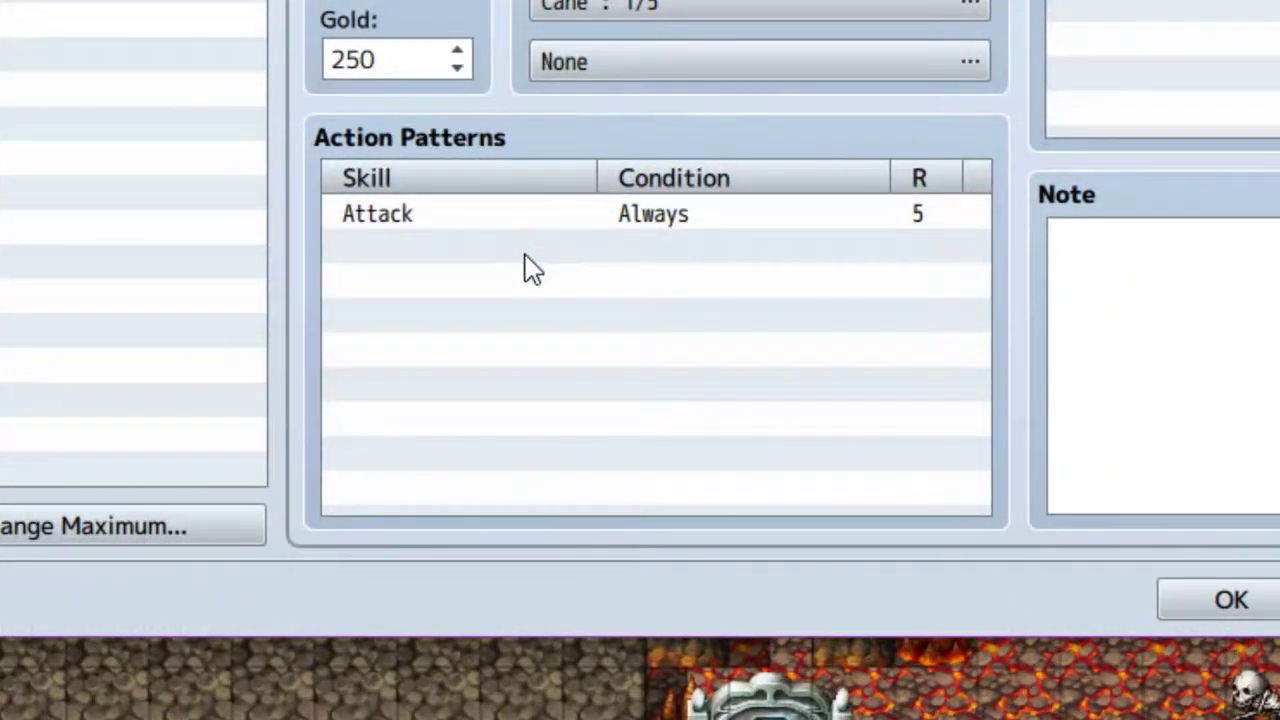
{"action": "double_click", "coordinate": [557, 220]}
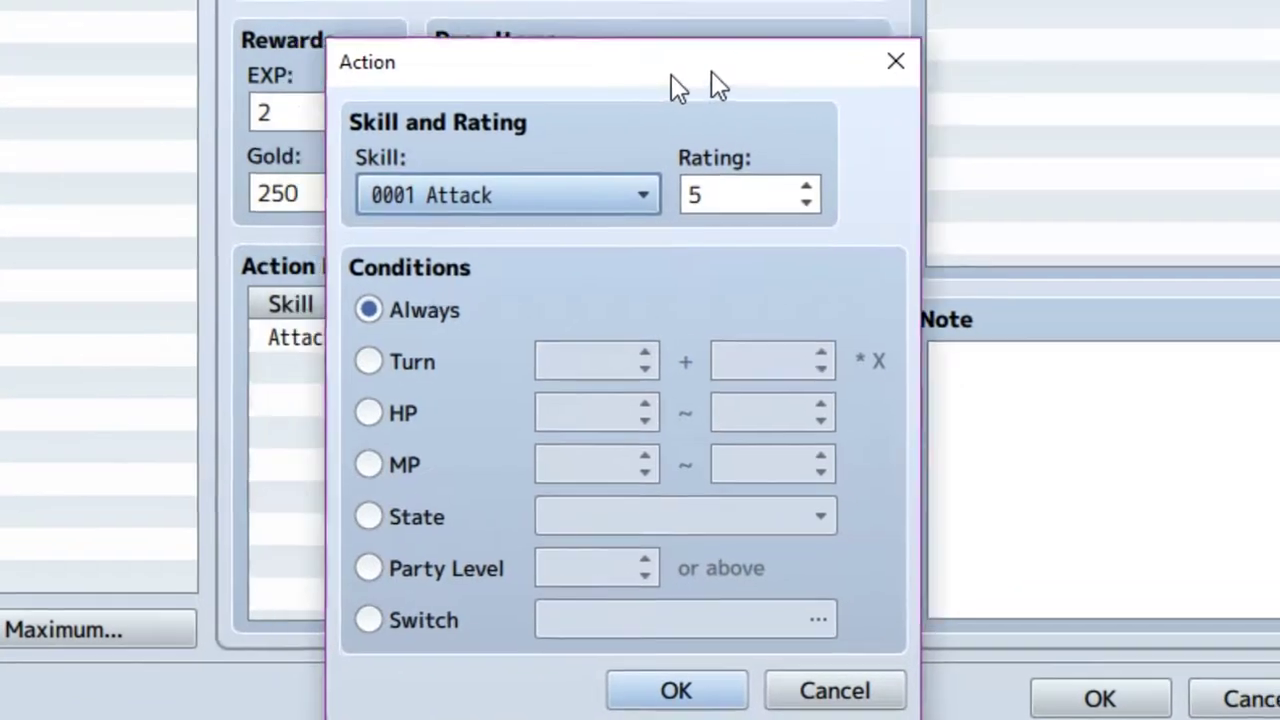
{"action": "left_click_drag", "start_coordinate": [748, 72], "coordinate": [1279, 0]}
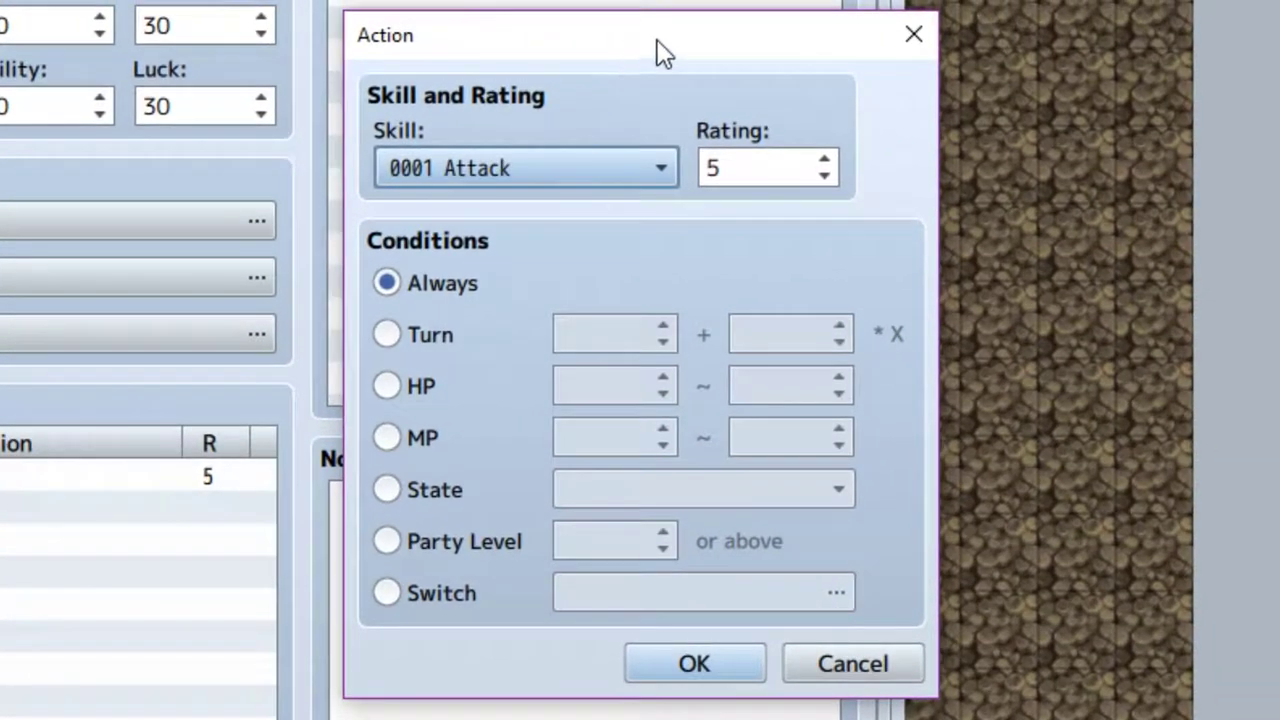
{"action": "left_click_drag", "start_coordinate": [660, 52], "coordinate": [668, 98]}
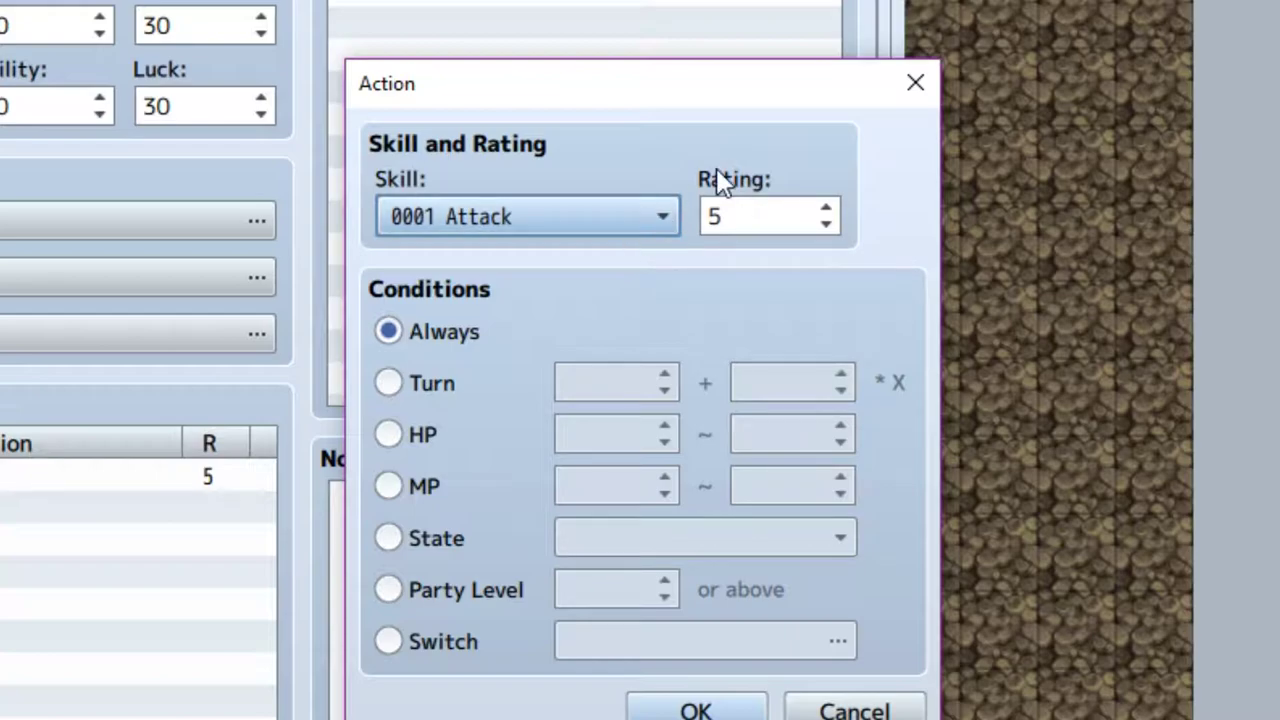
{"action": "left_click", "coordinate": [644, 221]}
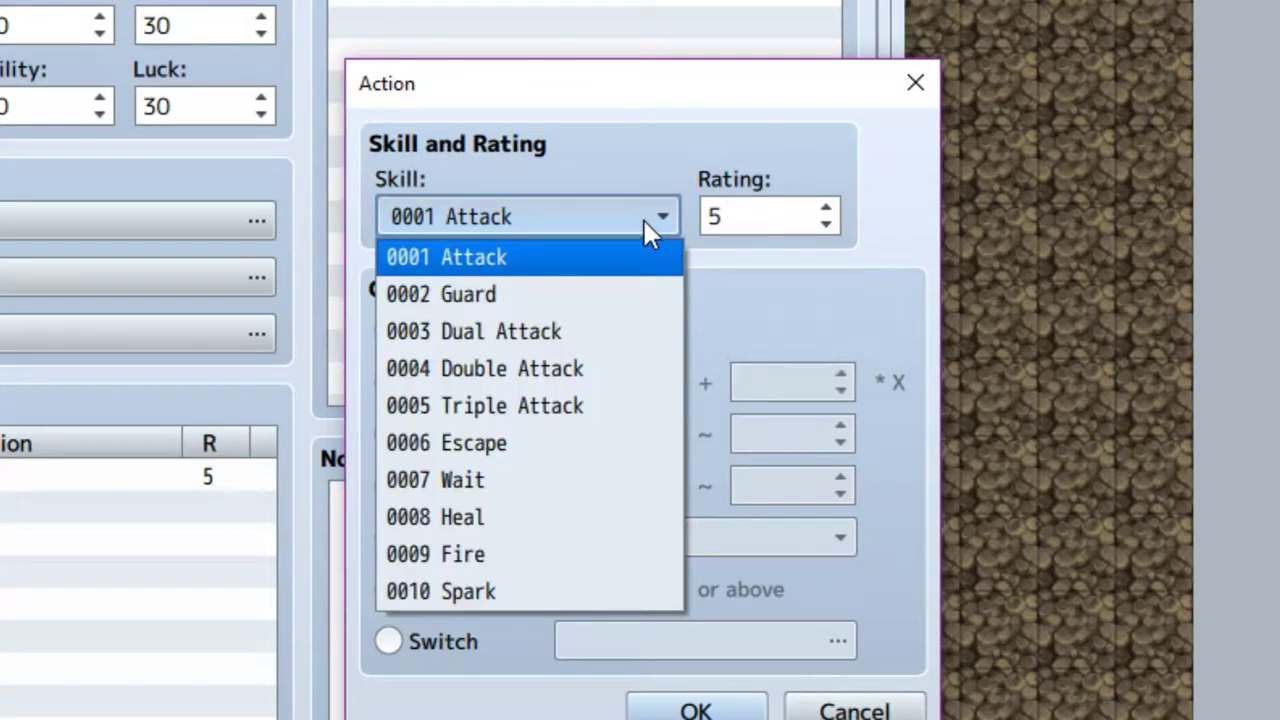
{"action": "left_click", "coordinate": [613, 522]}
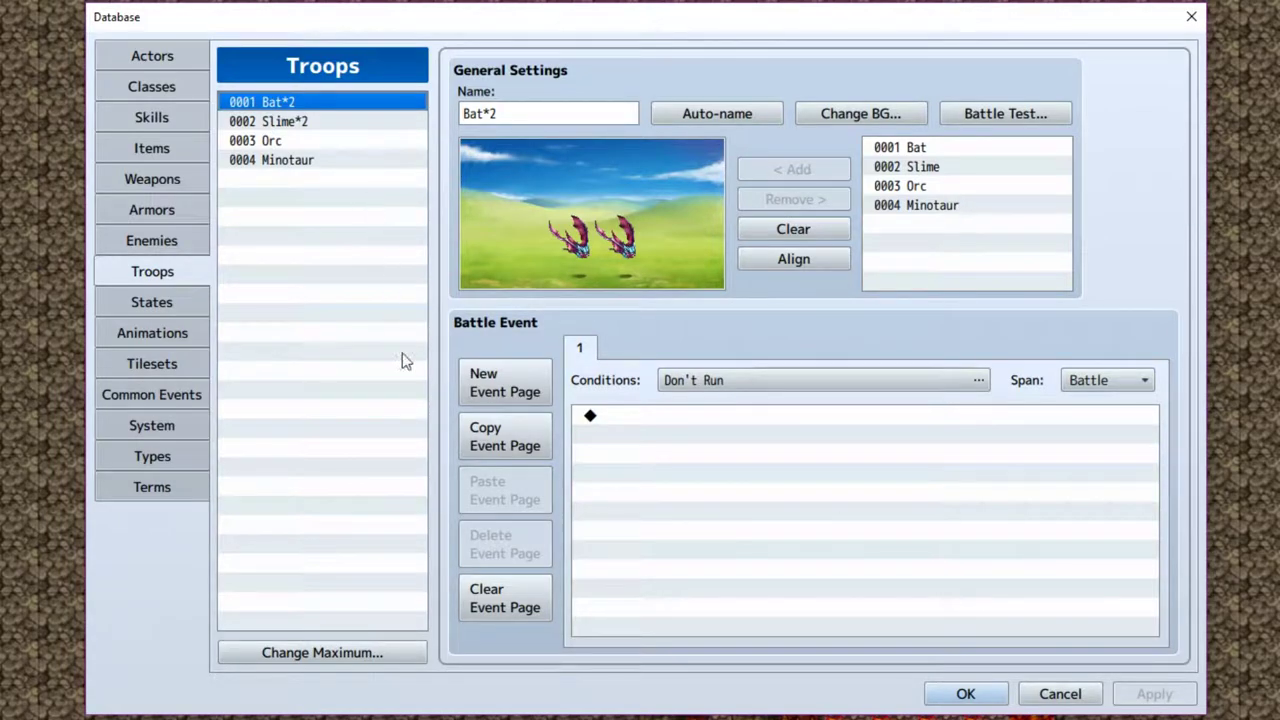
Raise the maximum number of troops to 7.
{"action": "left_click", "coordinate": [357, 660]}
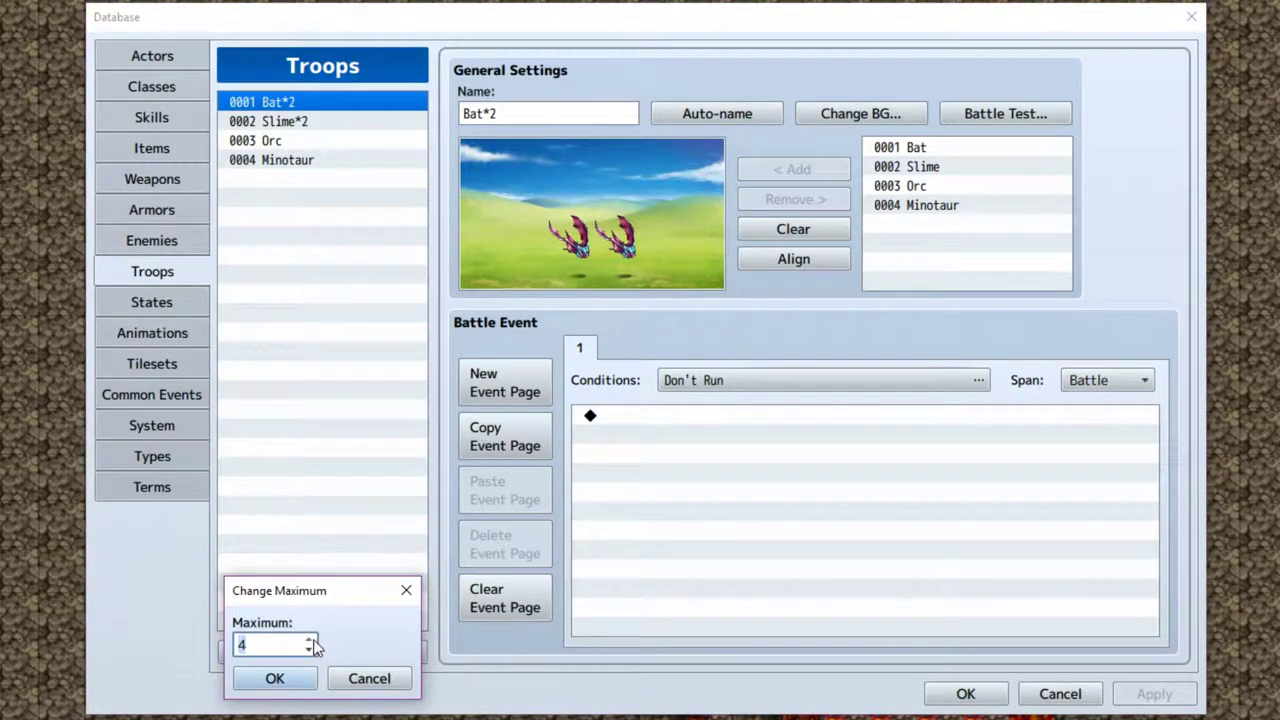
{"action": "type", "text": "7"}
{"action": "left_click", "coordinate": [296, 676]}
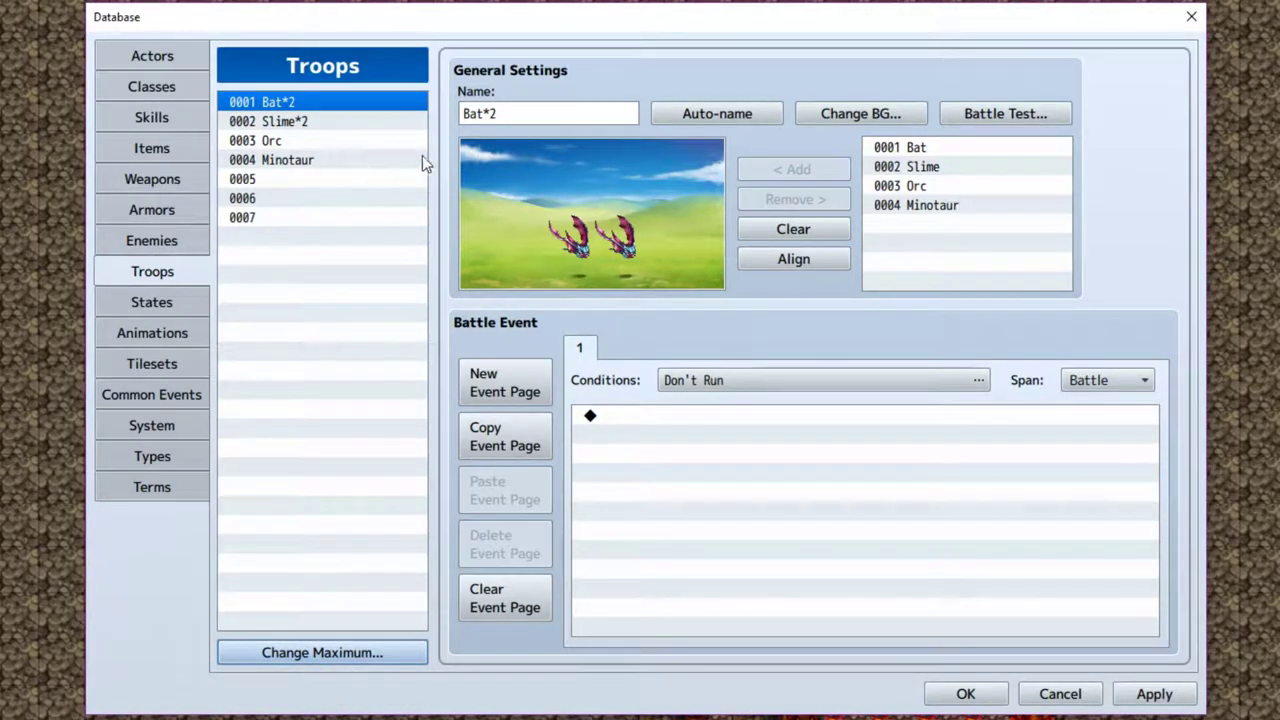
Add one Bat to troop 0005, move it left, and auto-name the troop.
{"action": "left_click", "coordinate": [312, 183]}
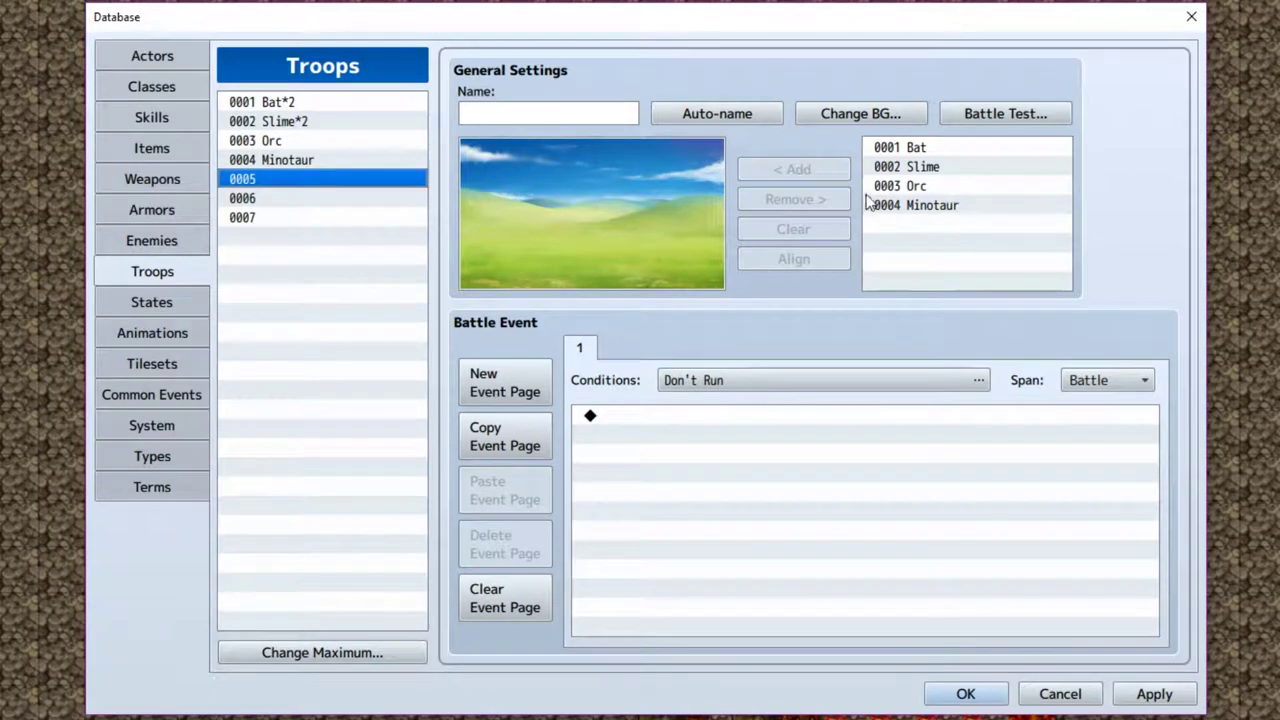
{"action": "left_click", "coordinate": [905, 148]}
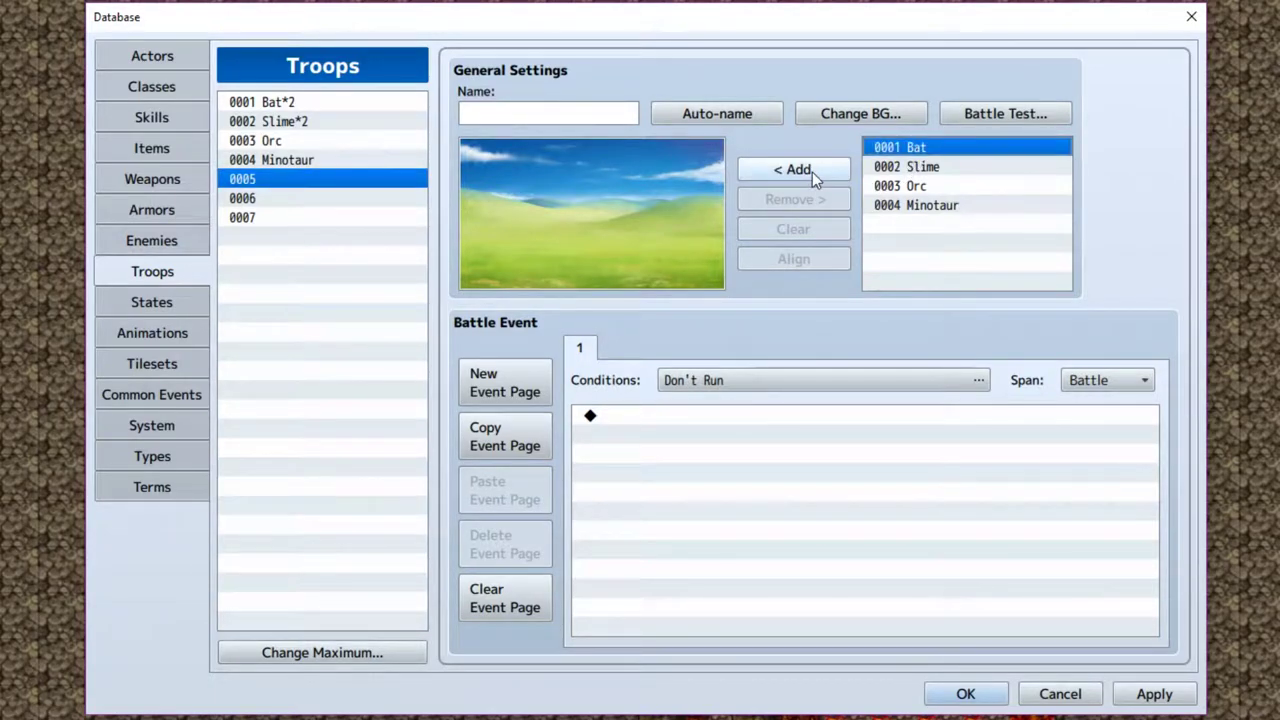
{"action": "left_click", "coordinate": [812, 172]}
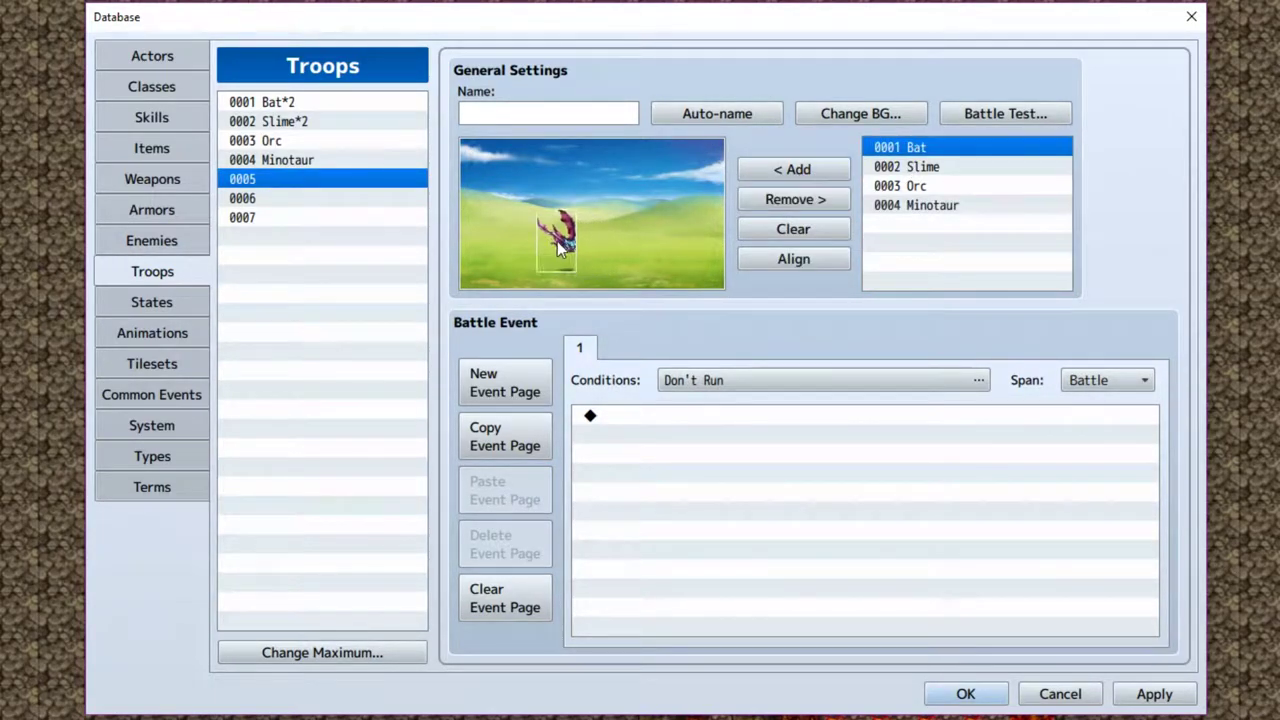
{"action": "left_click_drag", "start_coordinate": [557, 250], "coordinate": [524, 241]}
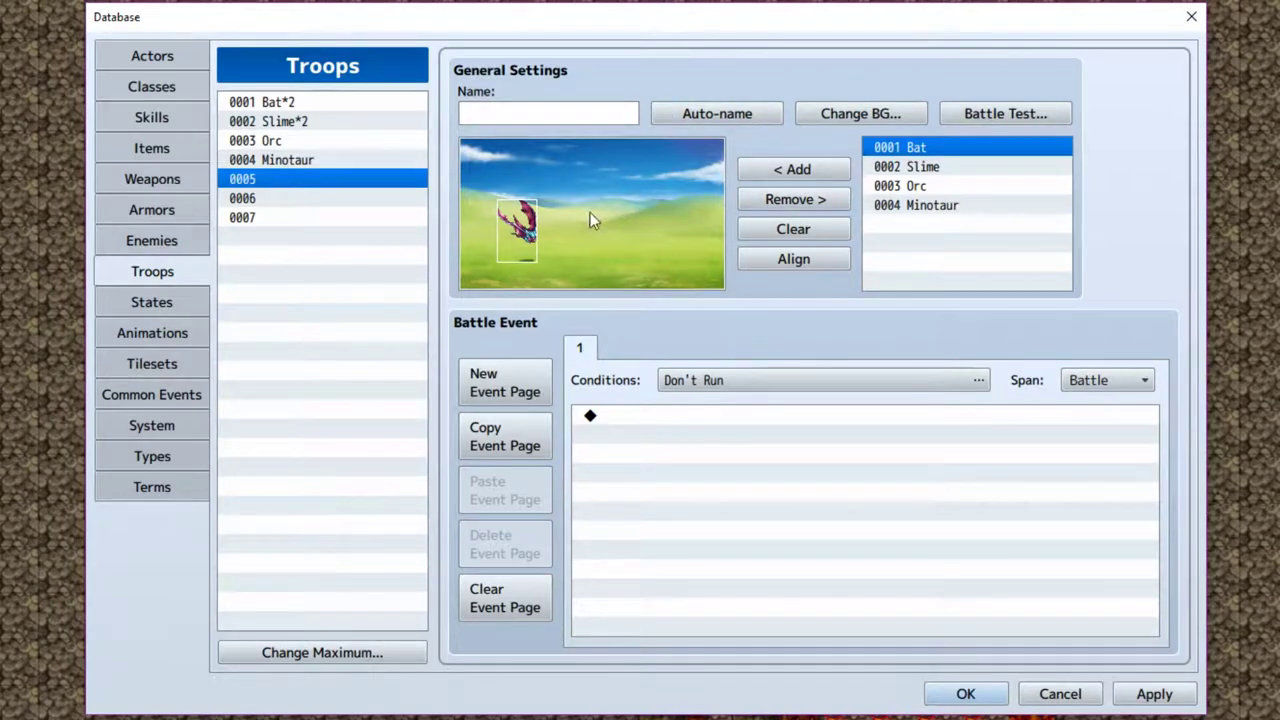
{"action": "left_click", "coordinate": [705, 119]}
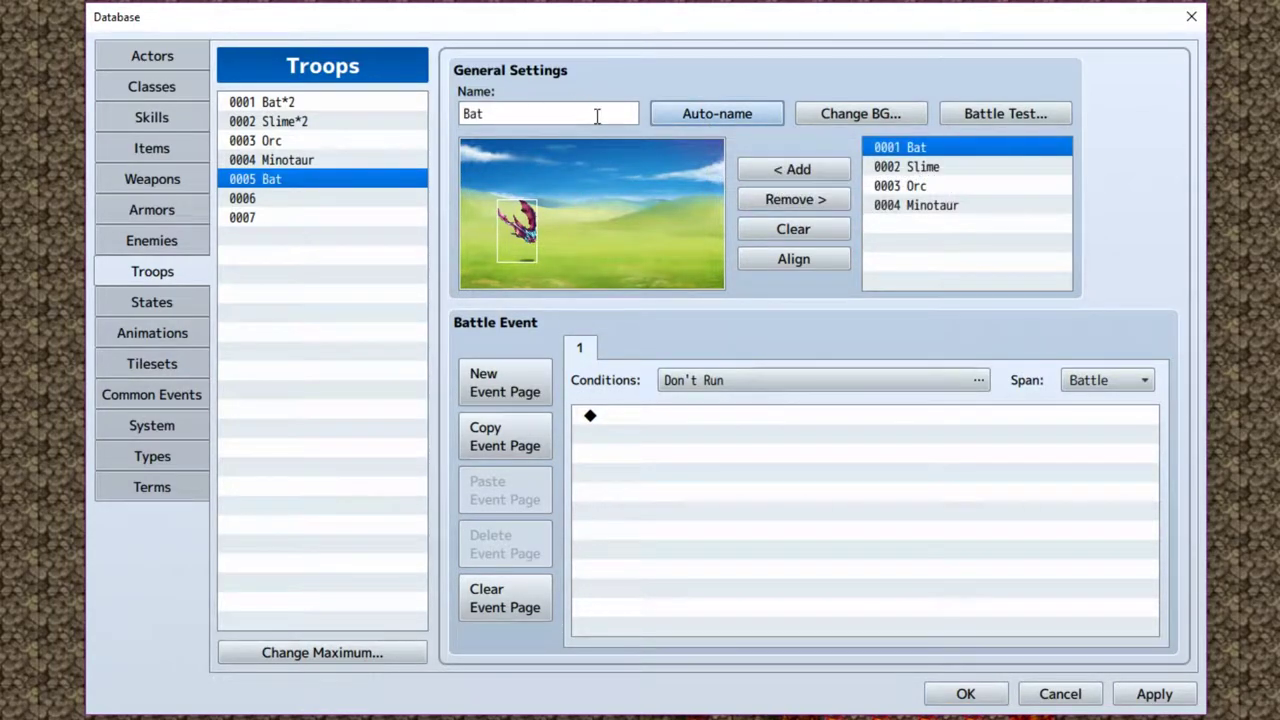
{"action": "left_click", "coordinate": [463, 114]}
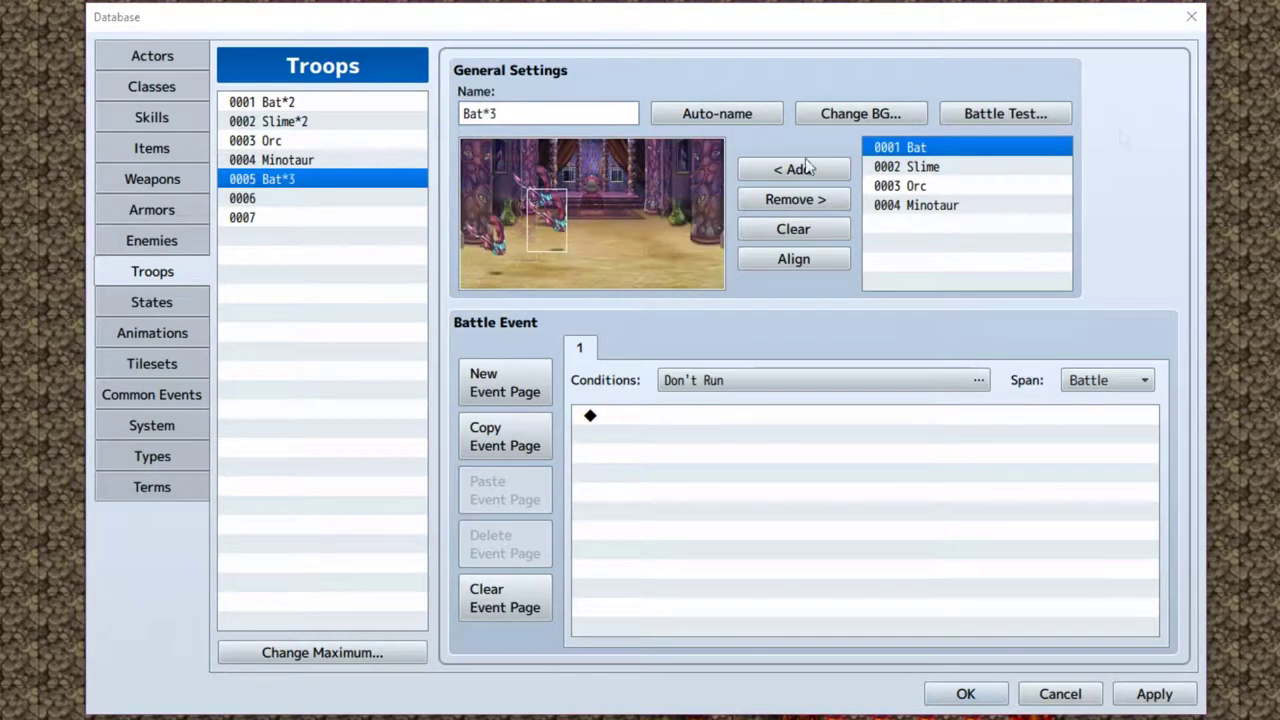
Preview the DemonCastle1, Crystal, Clouds, Cliff and Castle3 battle backdrops for troop 0005.
{"action": "left_click", "coordinate": [860, 113]}
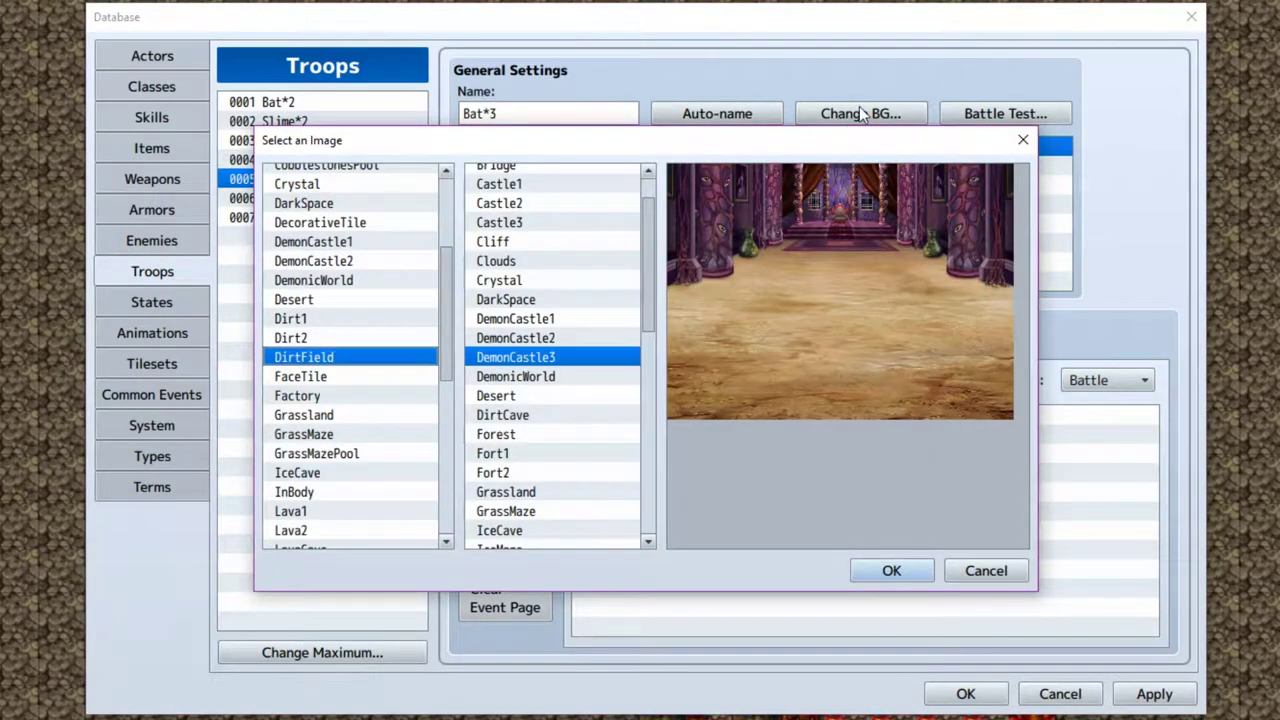
{"action": "left_click", "coordinate": [560, 319]}
{"action": "left_click", "coordinate": [558, 280]}
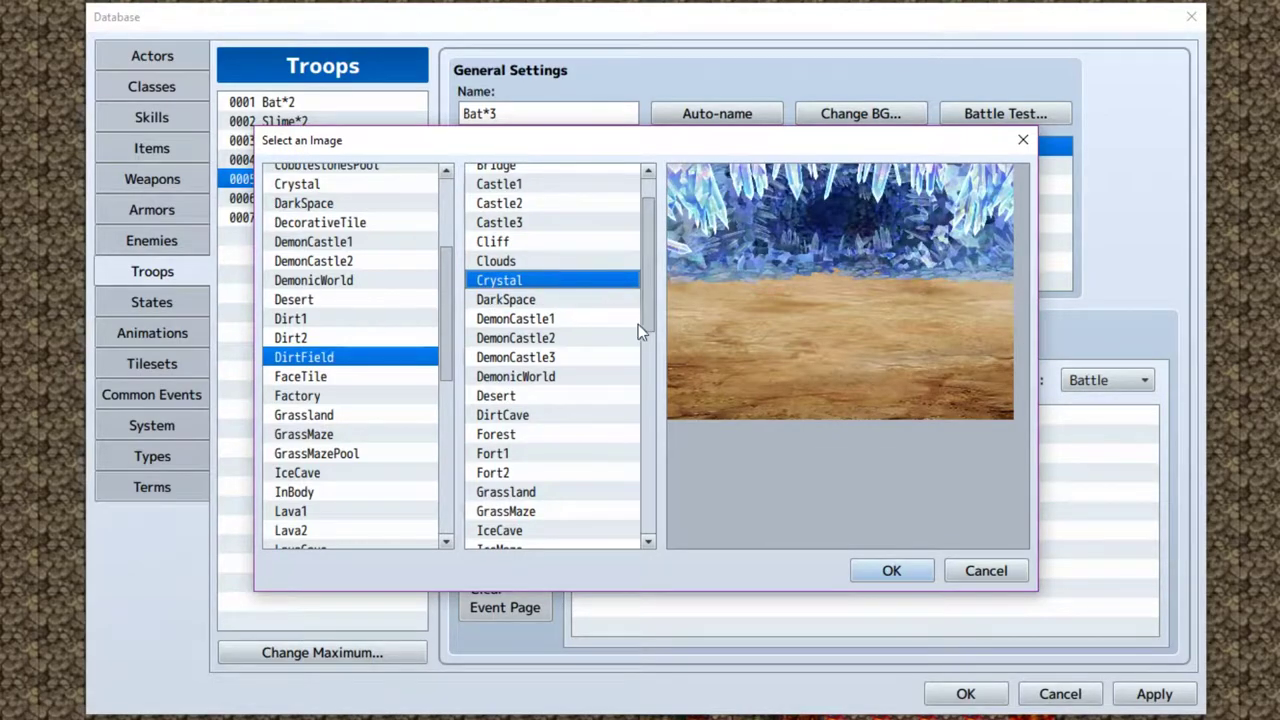
{"action": "left_click", "coordinate": [537, 260]}
{"action": "left_click", "coordinate": [537, 242]}
{"action": "left_click", "coordinate": [541, 224]}
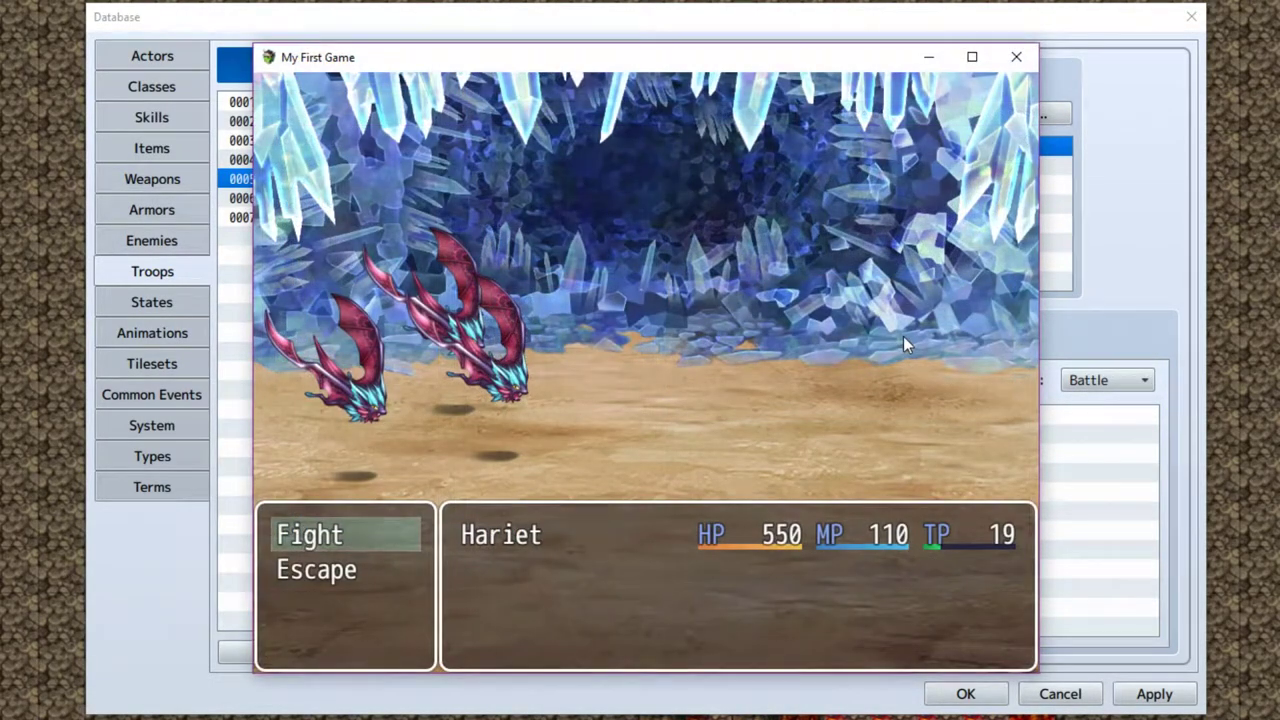
Battle-test troop 0005 and attack the bats.
{"action": "key", "text": "Return"}
{"action": "key", "text": "Return"}
{"action": "key", "text": "Return"}
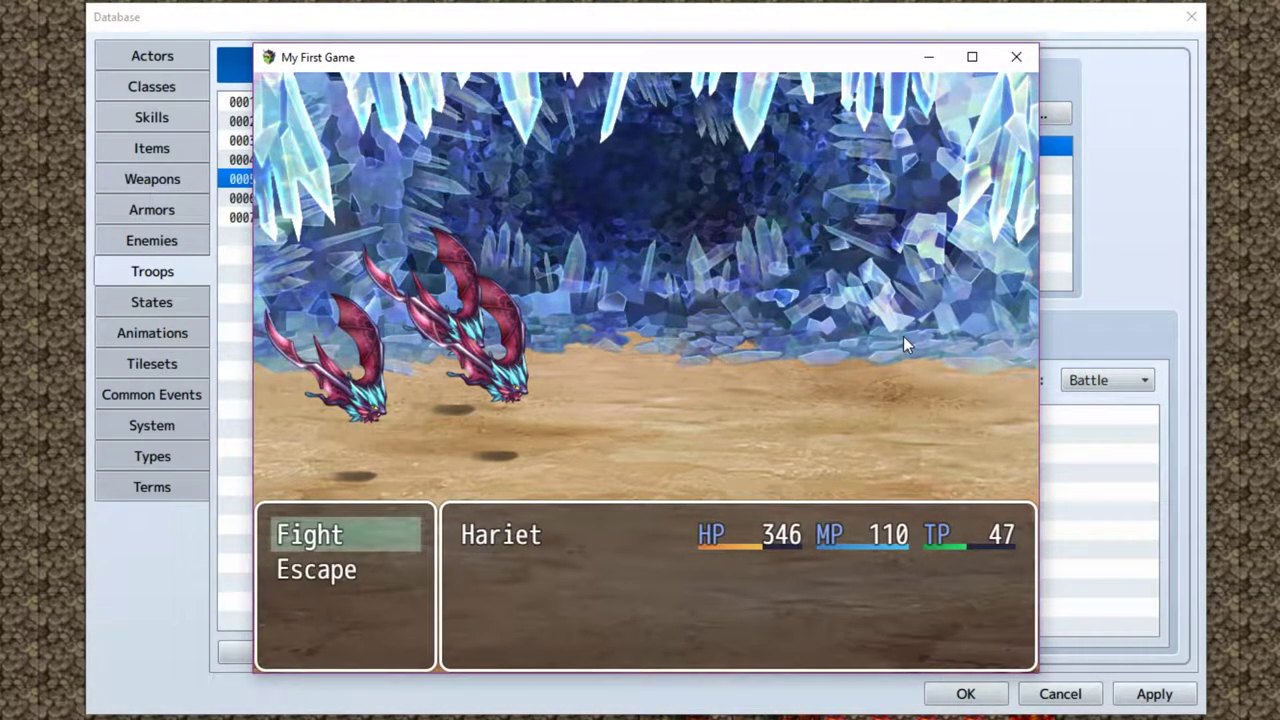
{"action": "key", "text": "Return"}
{"action": "key", "text": "Return"}
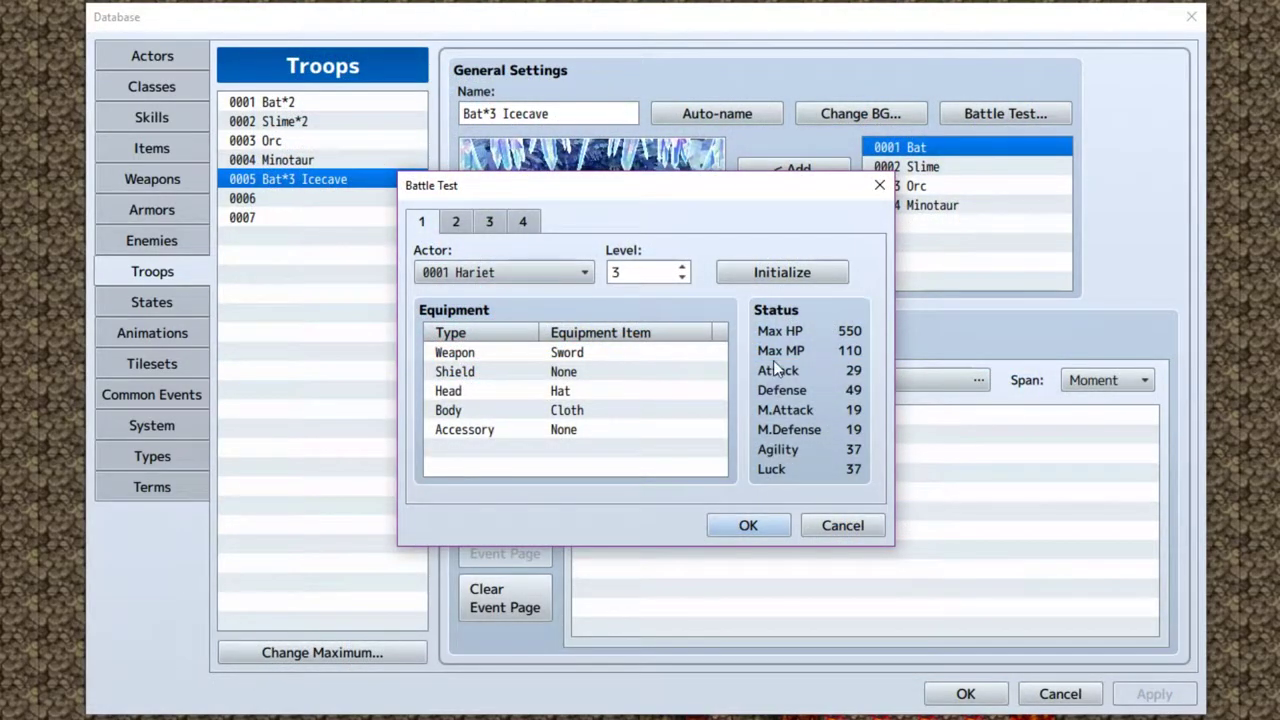
{"action": "left_click", "coordinate": [750, 527]}
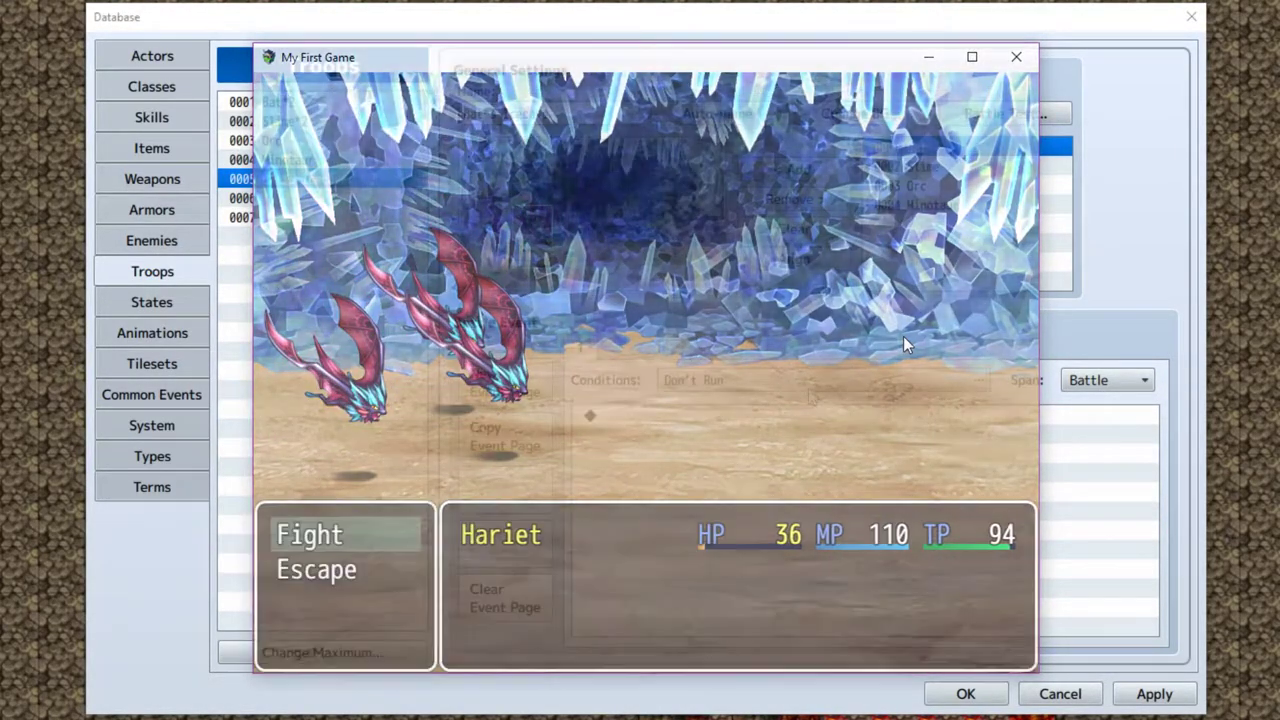
End the test battle and inspect the event page's conditions without changing them.
{"action": "key", "text": "alt+F4"}
{"action": "left_click", "coordinate": [857, 378]}
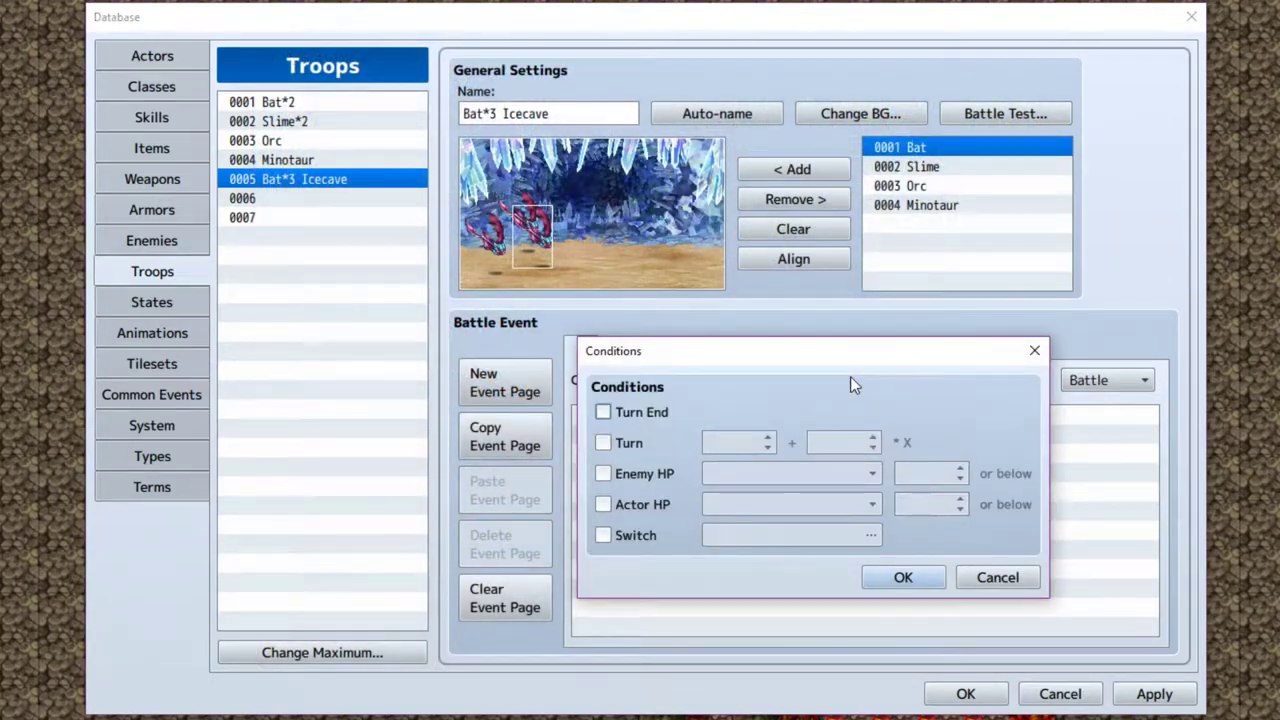
{"action": "left_click_drag", "start_coordinate": [878, 362], "coordinate": [1052, 476]}
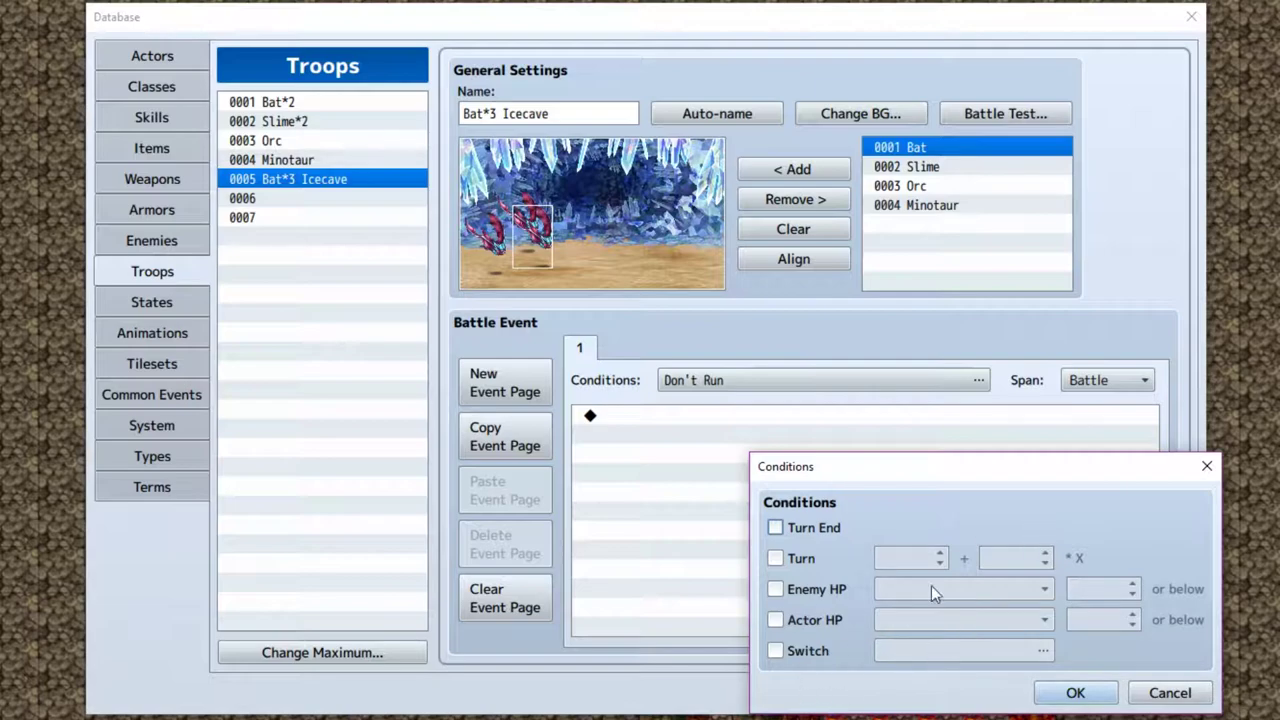
{"action": "left_click_drag", "start_coordinate": [1000, 471], "coordinate": [805, 72]}
{"action": "left_click", "coordinate": [995, 291]}
Set the battle event's span to Turn and its condition to Turn End only.
{"action": "left_click", "coordinate": [1123, 380]}
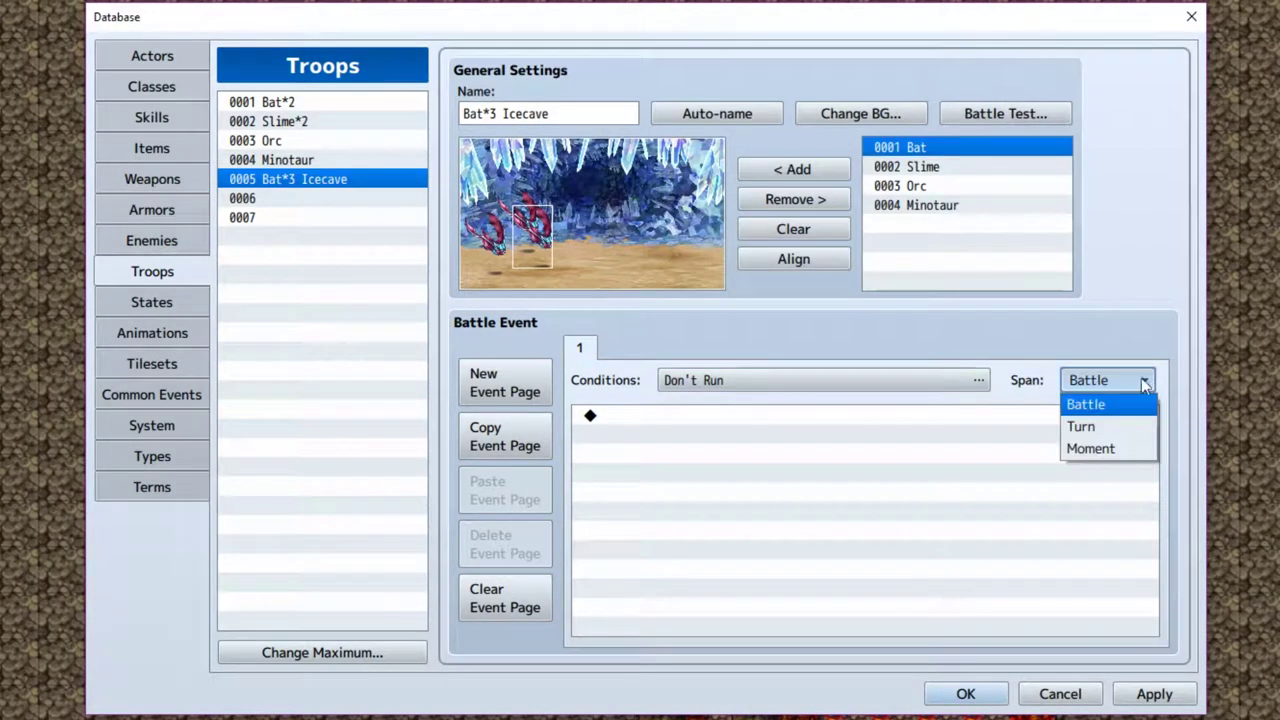
{"action": "left_click", "coordinate": [1127, 430]}
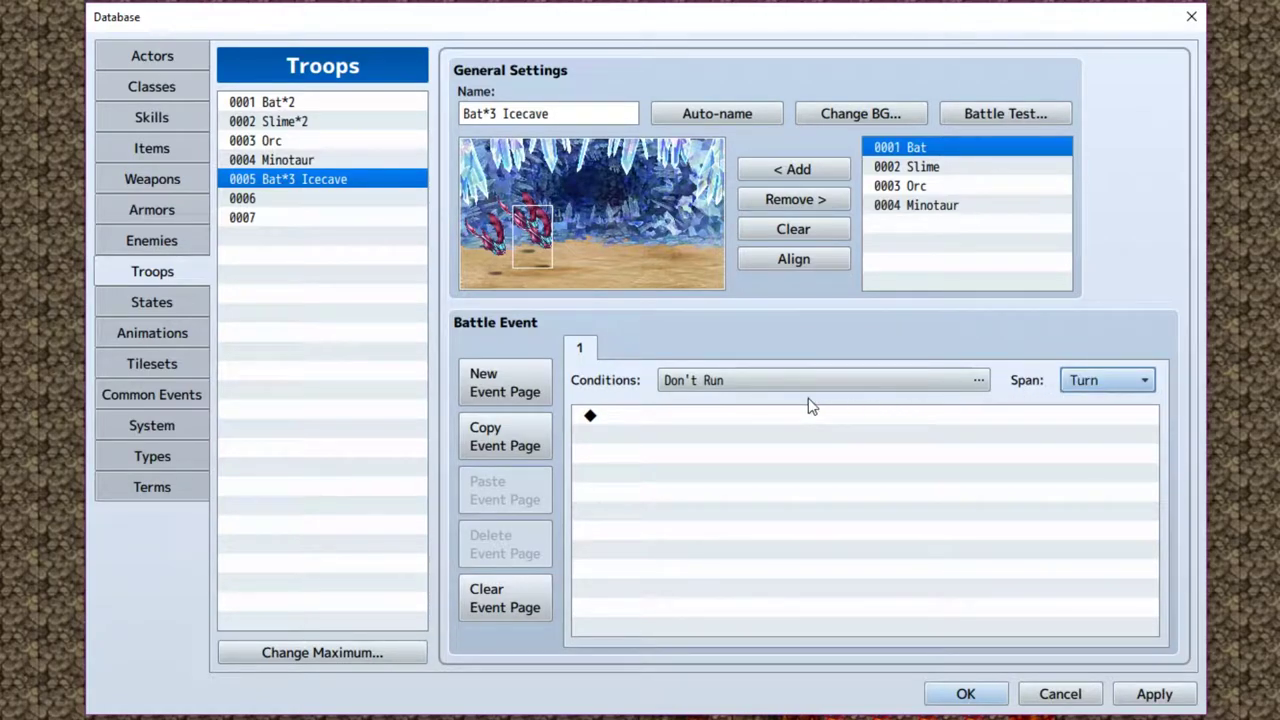
{"action": "left_click", "coordinate": [885, 385]}
{"action": "left_click", "coordinate": [606, 441]}
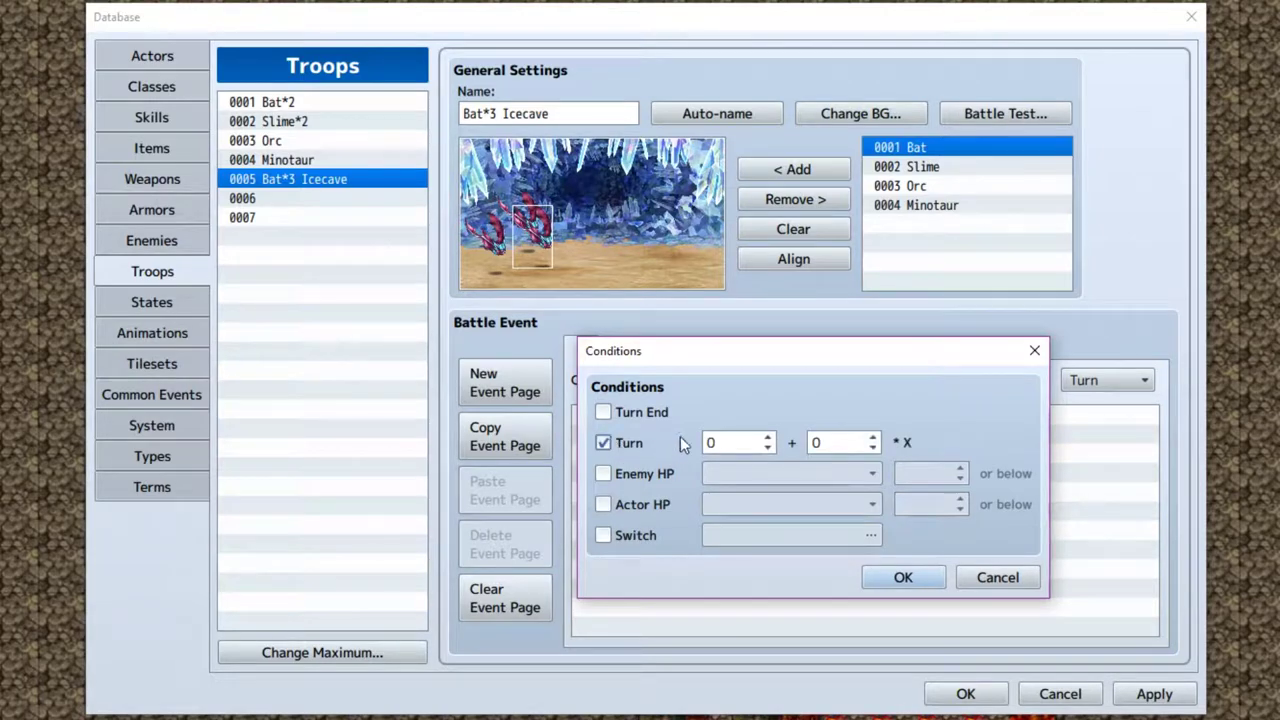
{"action": "left_click", "coordinate": [619, 418]}
{"action": "left_click", "coordinate": [603, 443]}
{"action": "left_click_drag", "start_coordinate": [718, 351], "coordinate": [912, 493]}
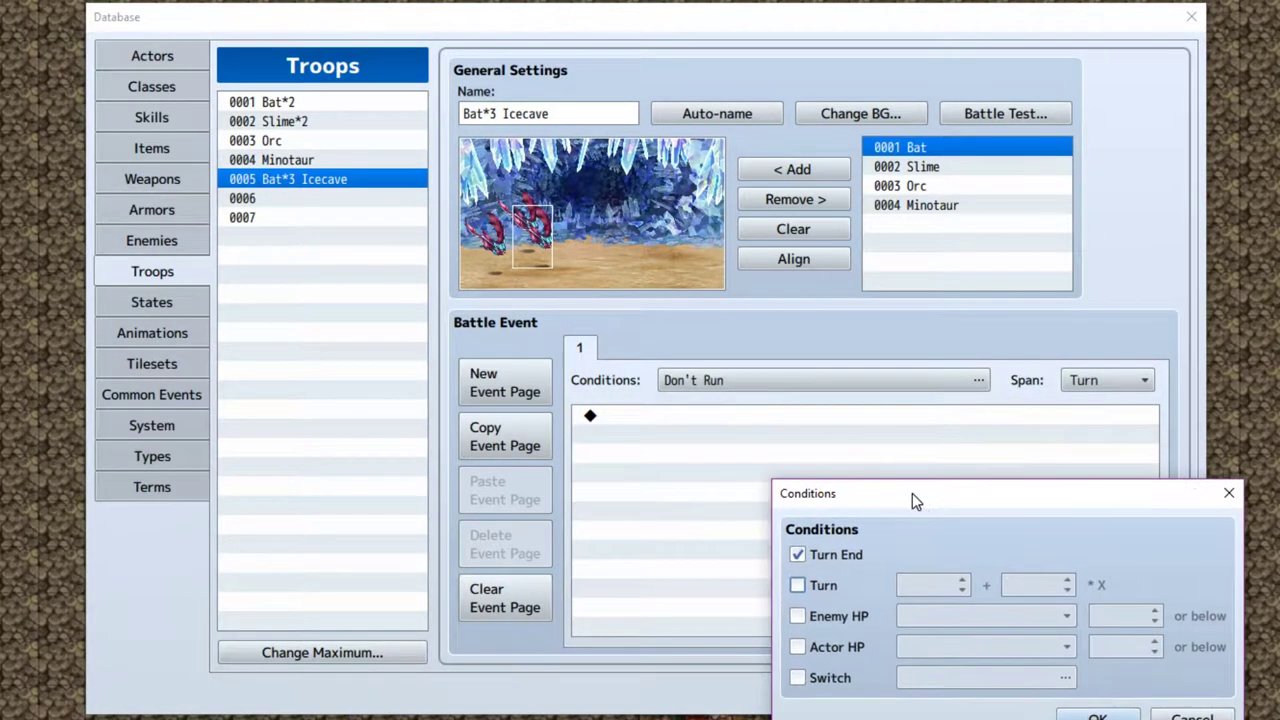
{"action": "left_click", "coordinate": [1097, 716]}
{"action": "left_click", "coordinate": [902, 383]}
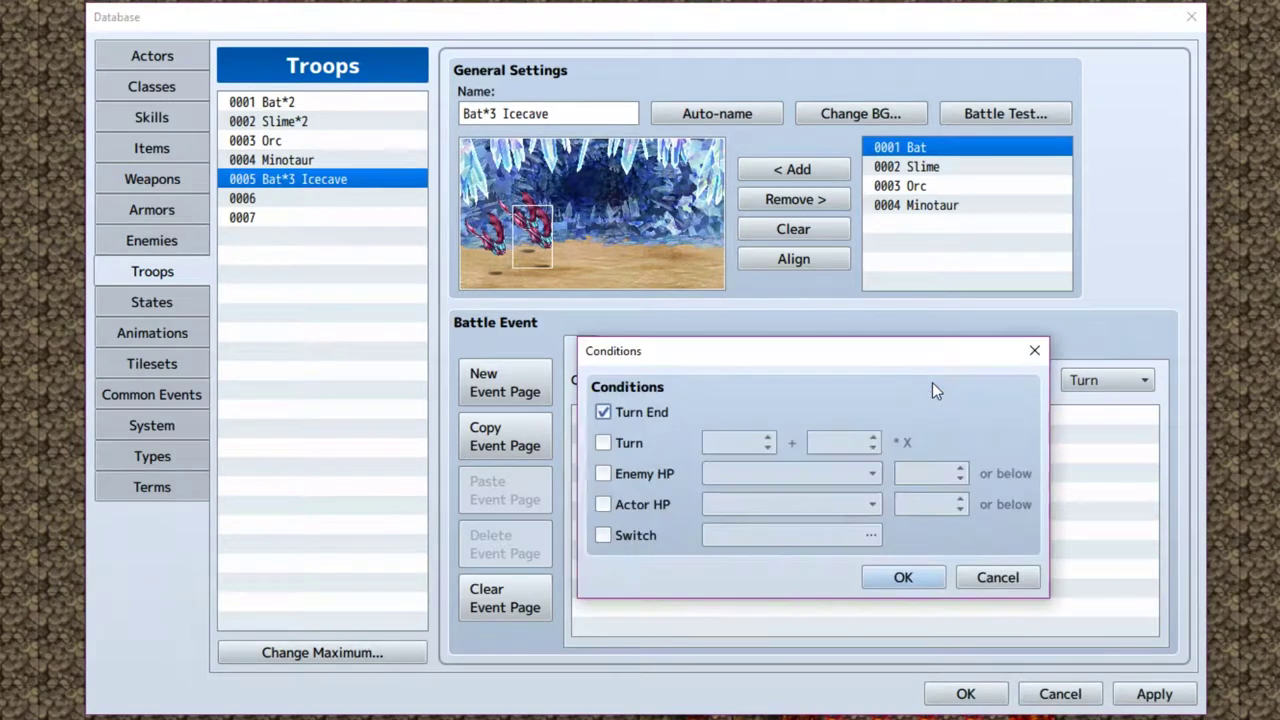
{"action": "left_click", "coordinate": [1011, 578]}
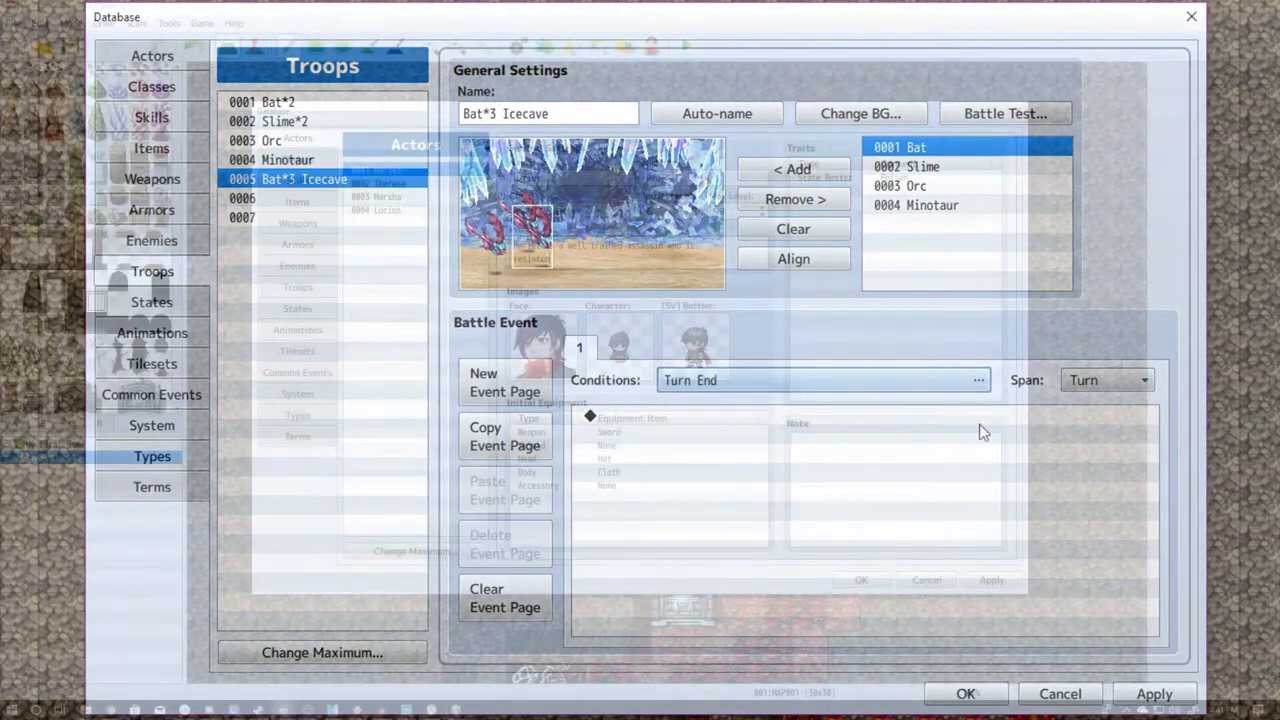
Set the first actor's starting weapon to Dagger and apply the change.
{"action": "type", "text": "inds."}
{"action": "double_click", "coordinate": [716, 433]}
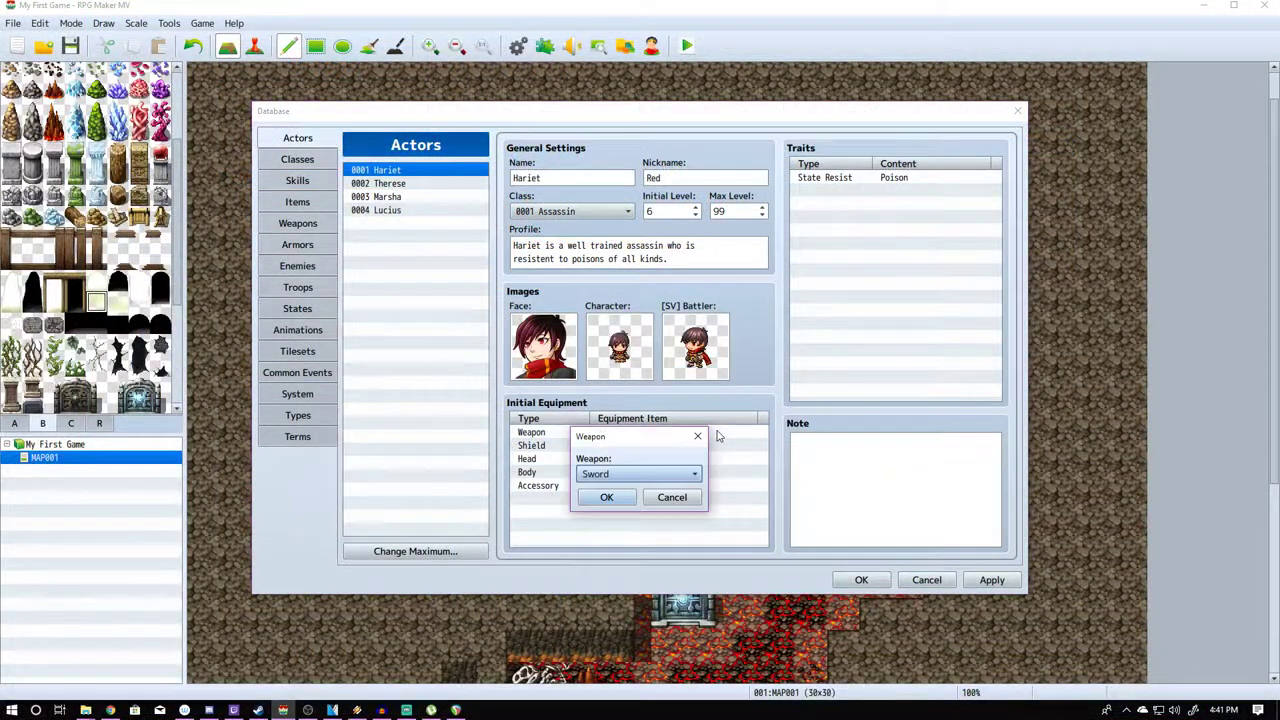
{"action": "left_click", "coordinate": [690, 474]}
{"action": "left_click", "coordinate": [640, 520]}
{"action": "left_click", "coordinate": [606, 497]}
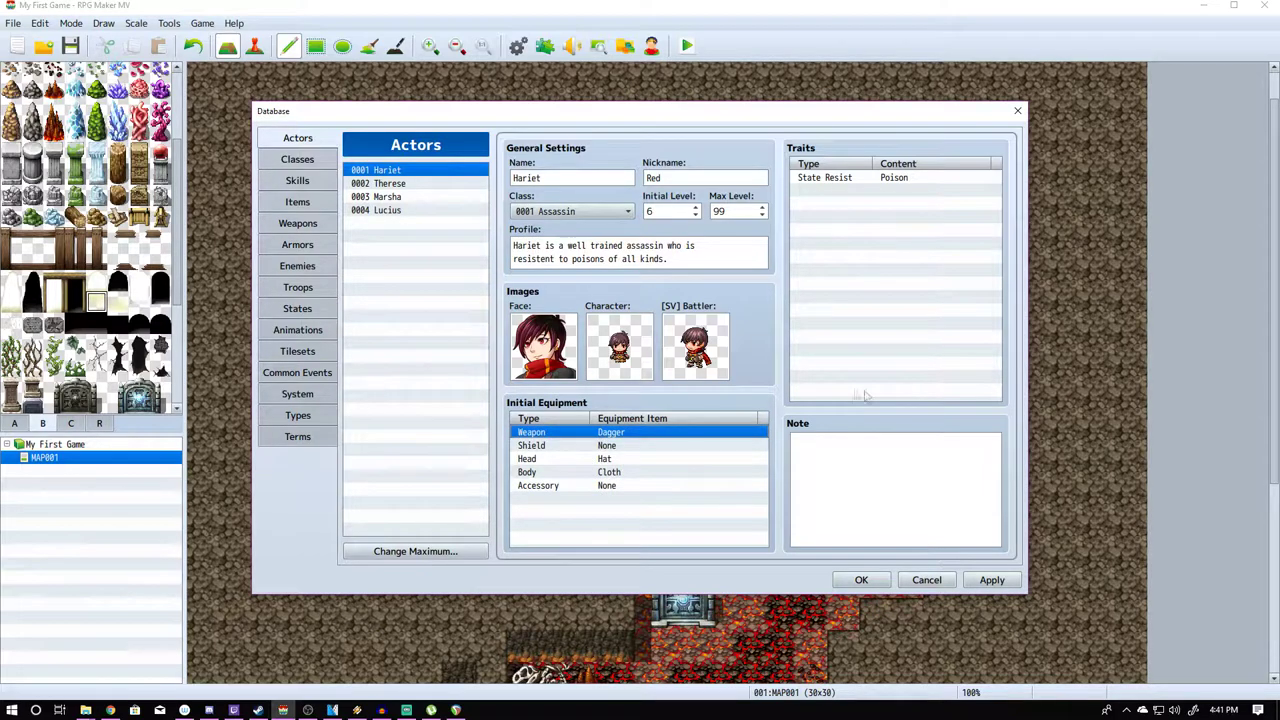
{"action": "left_click", "coordinate": [992, 580]}
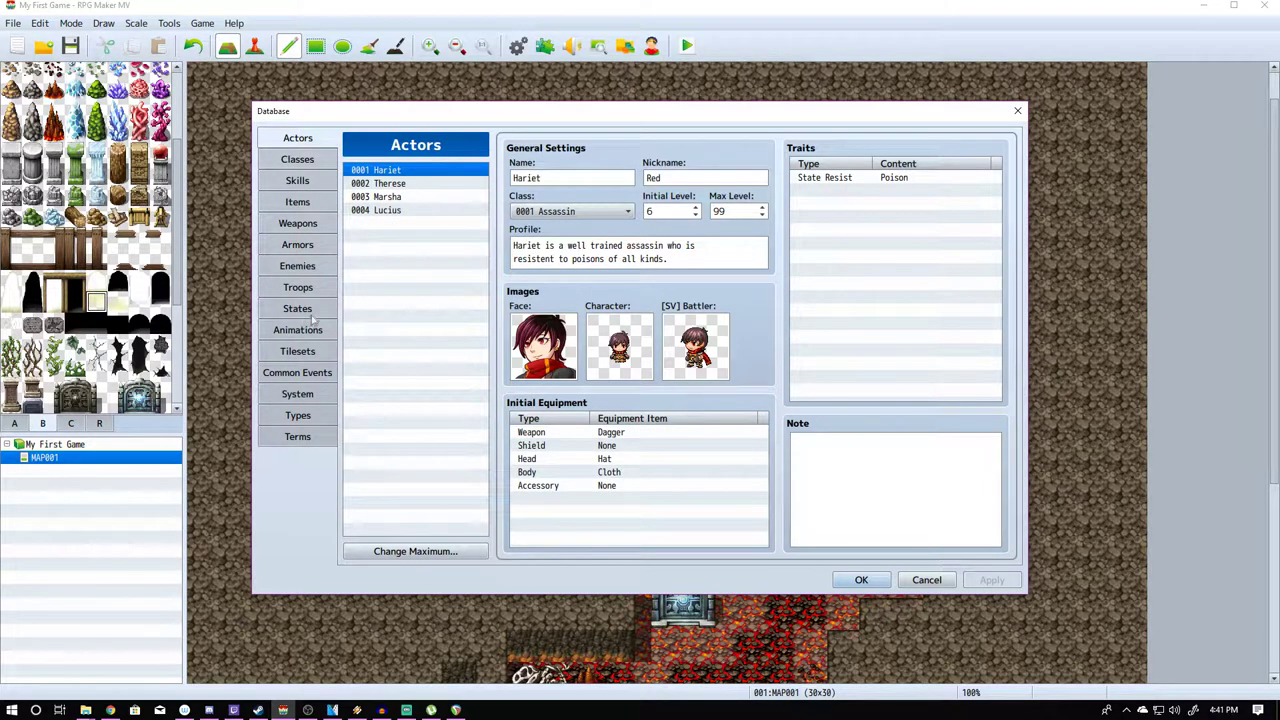
Change the Assassin class's Equip Weapon trait to Dagger.
{"action": "left_click", "coordinate": [297, 159]}
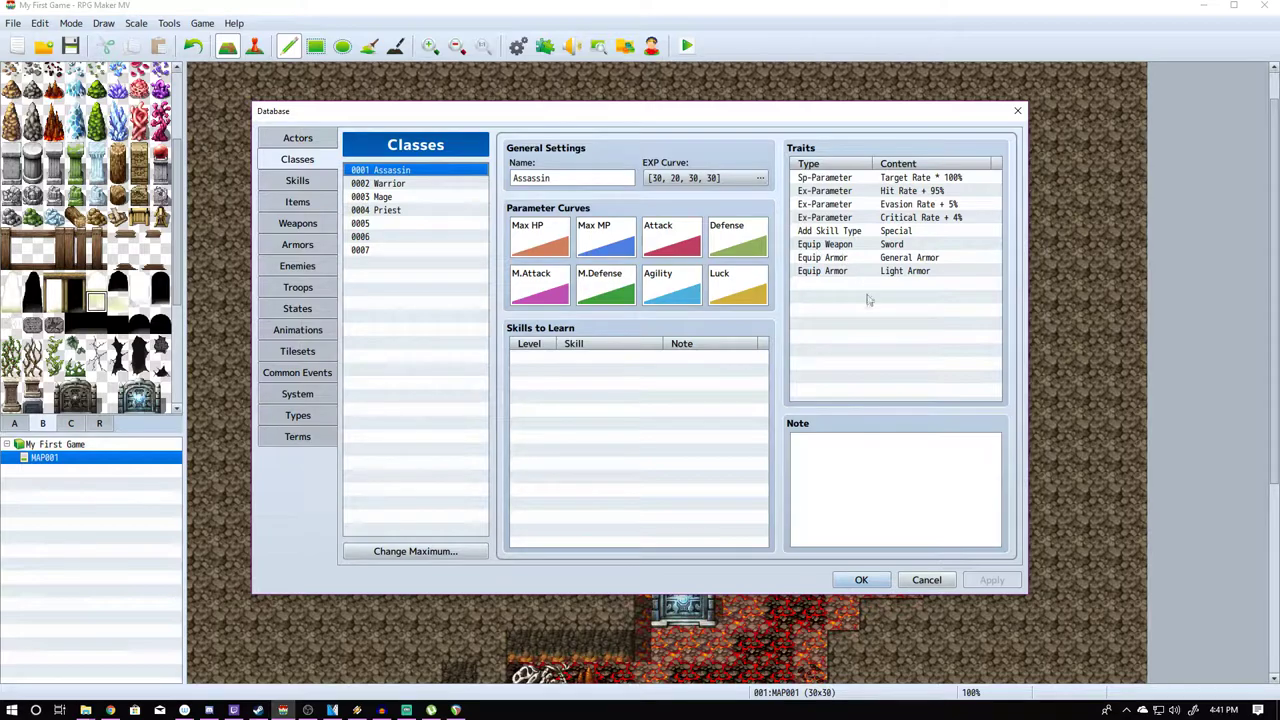
{"action": "double_click", "coordinate": [930, 244]}
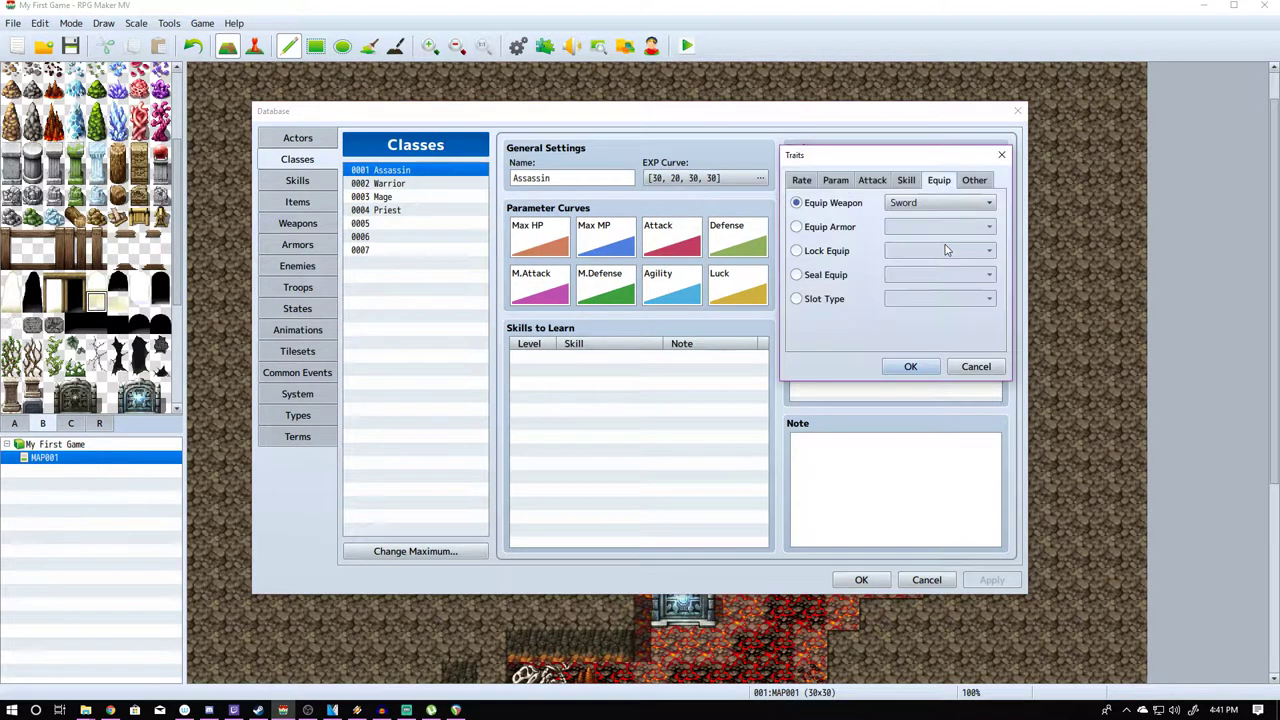
{"action": "left_click", "coordinate": [987, 203]}
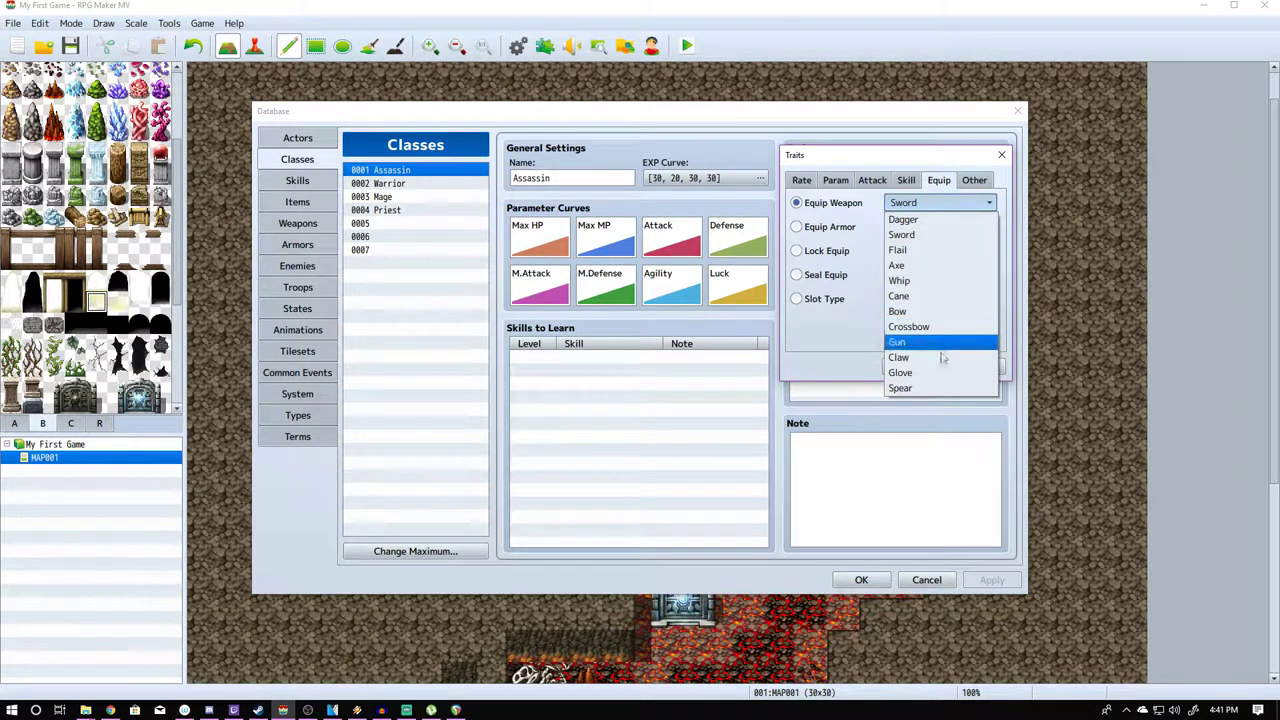
{"action": "left_click", "coordinate": [903, 219]}
Confirm the Dagger equip trait, then set weapon 0005 Dagger's type to Dagger and apply.
{"action": "left_click", "coordinate": [910, 367]}
{"action": "left_click", "coordinate": [287, 189]}
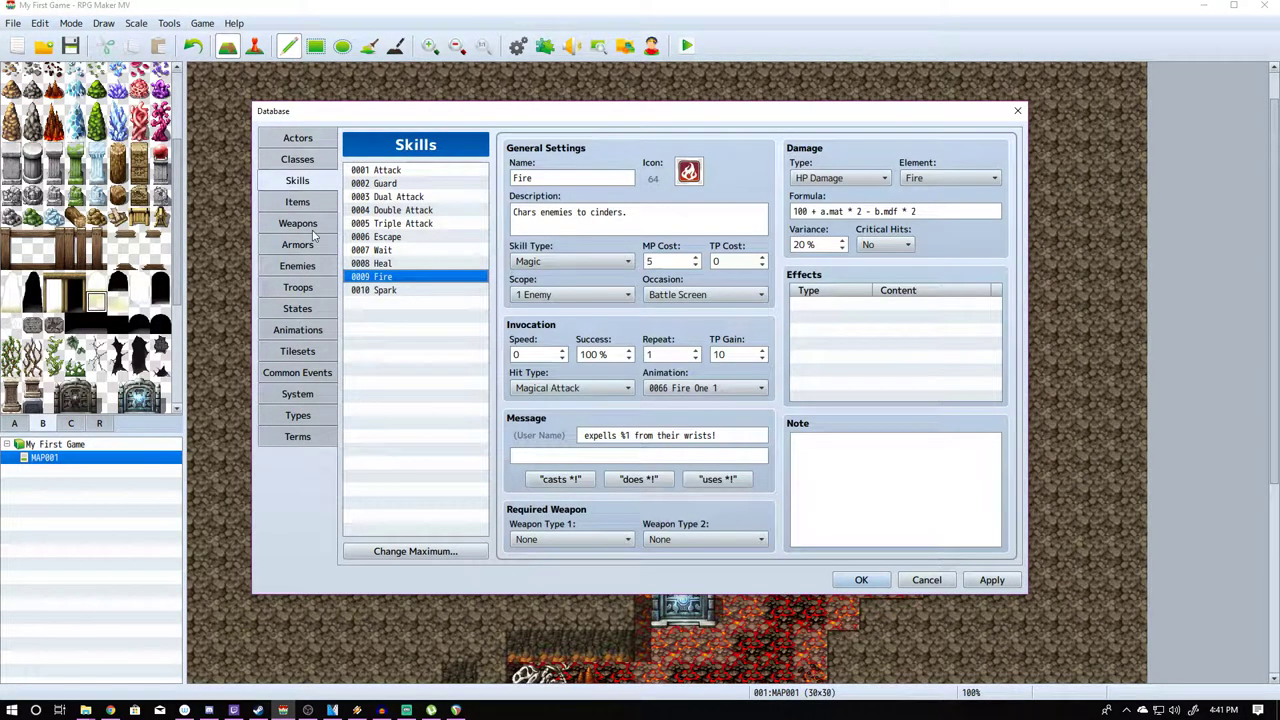
{"action": "left_click", "coordinate": [297, 223]}
{"action": "left_click", "coordinate": [605, 261]}
{"action": "left_click", "coordinate": [610, 293]}
{"action": "left_click", "coordinate": [992, 580]}
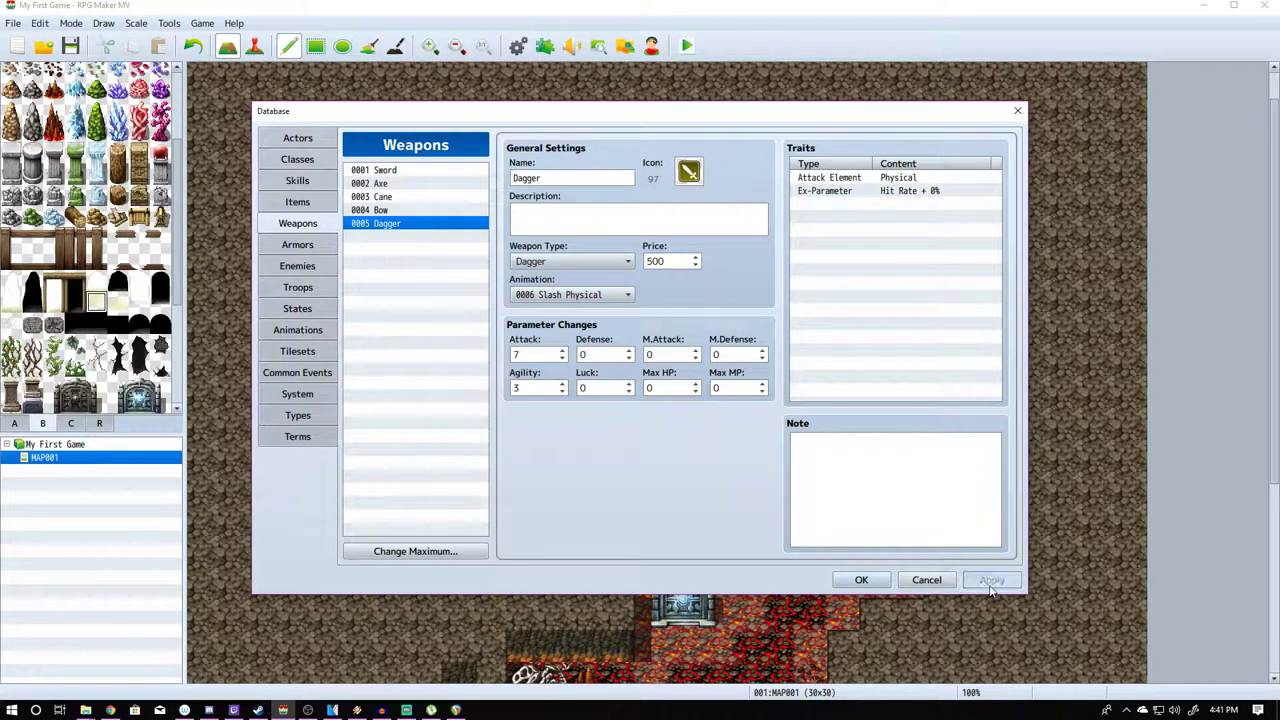
Give the Dagger icon 96 and the description 'A small dagger meant to cause fear more than actual harm.'.
{"action": "left_click", "coordinate": [688, 172]}
{"action": "left_click", "coordinate": [474, 352]}
{"action": "left_click", "coordinate": [733, 499]}
{"action": "left_click", "coordinate": [711, 218]}
{"action": "type", "text": "A small dagger meant to cause"}
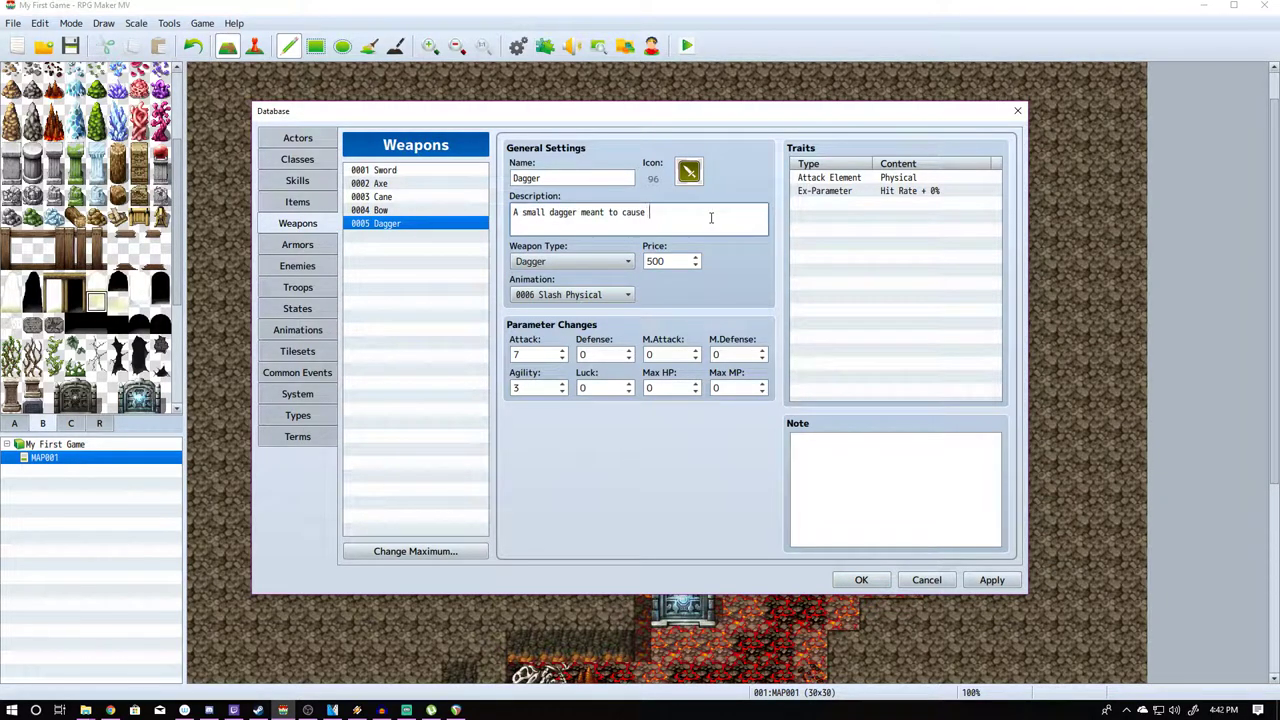
{"action": "type", "text": "fear more"}
{"action": "left_click", "coordinate": [991, 580]}
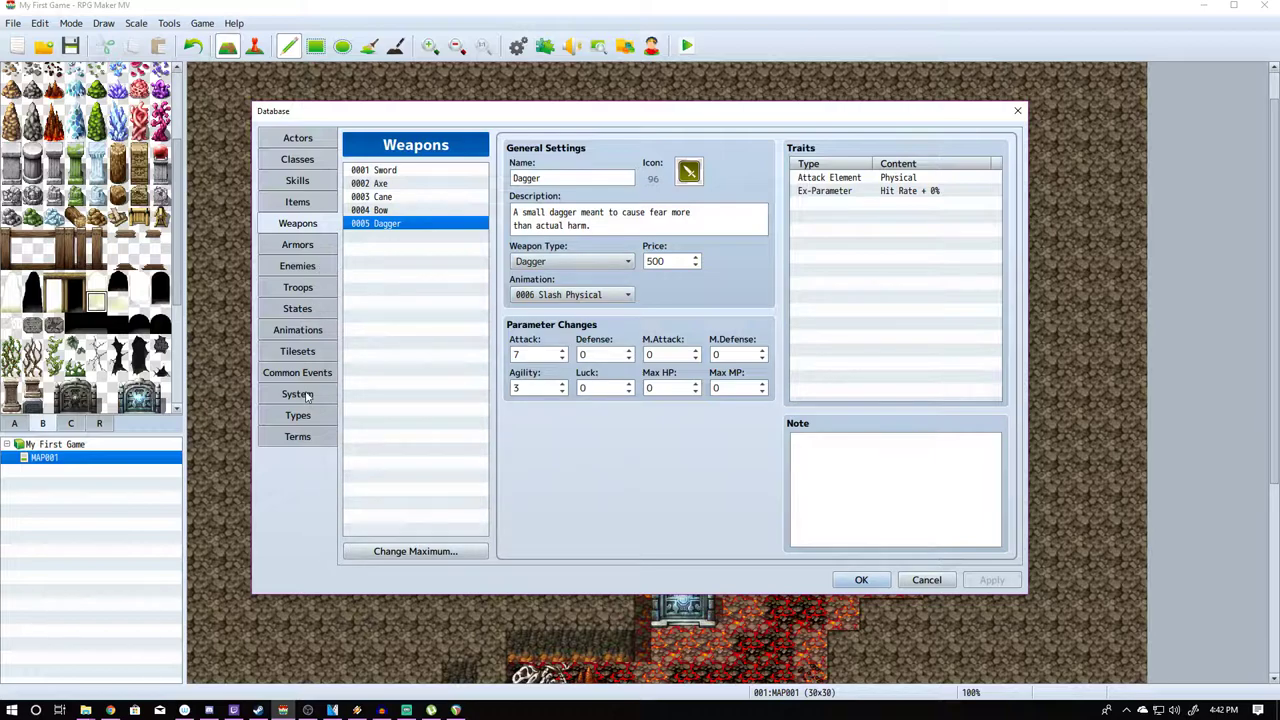
{"action": "left_click", "coordinate": [318, 286]}
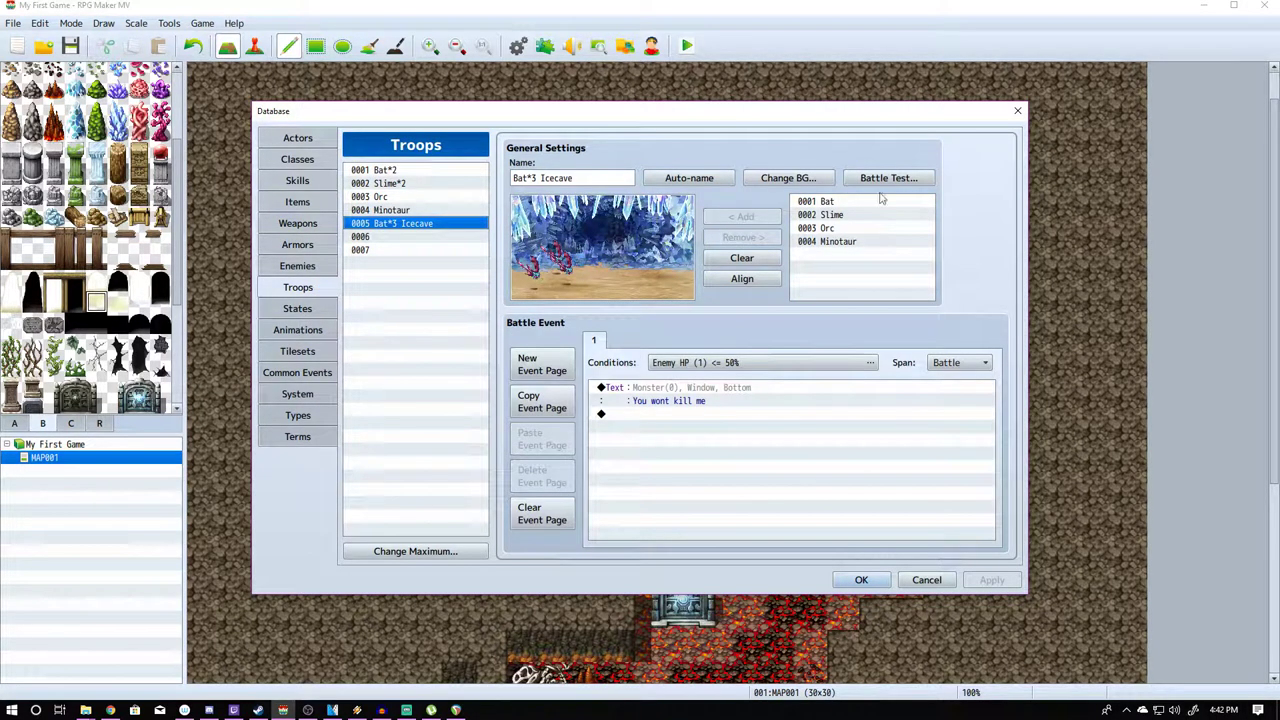
Shift the Bat*2 bats left and initialize the battle test party's equipment.
{"action": "left_click", "coordinate": [428, 170]}
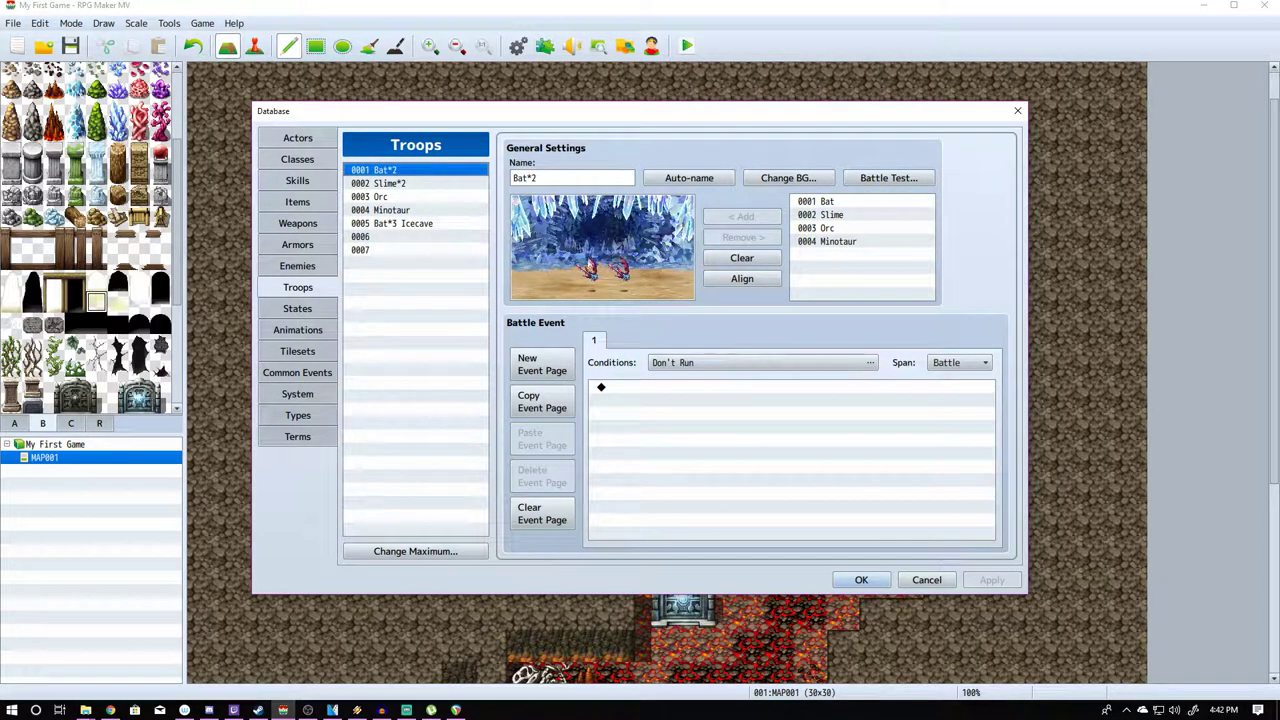
{"action": "mouse_move", "coordinate": [591, 270]}
{"action": "left_mouse_down"}
{"action": "mouse_move", "coordinate": [536, 268]}
{"action": "mouse_move", "coordinate": [567, 268]}
{"action": "left_mouse_up"}
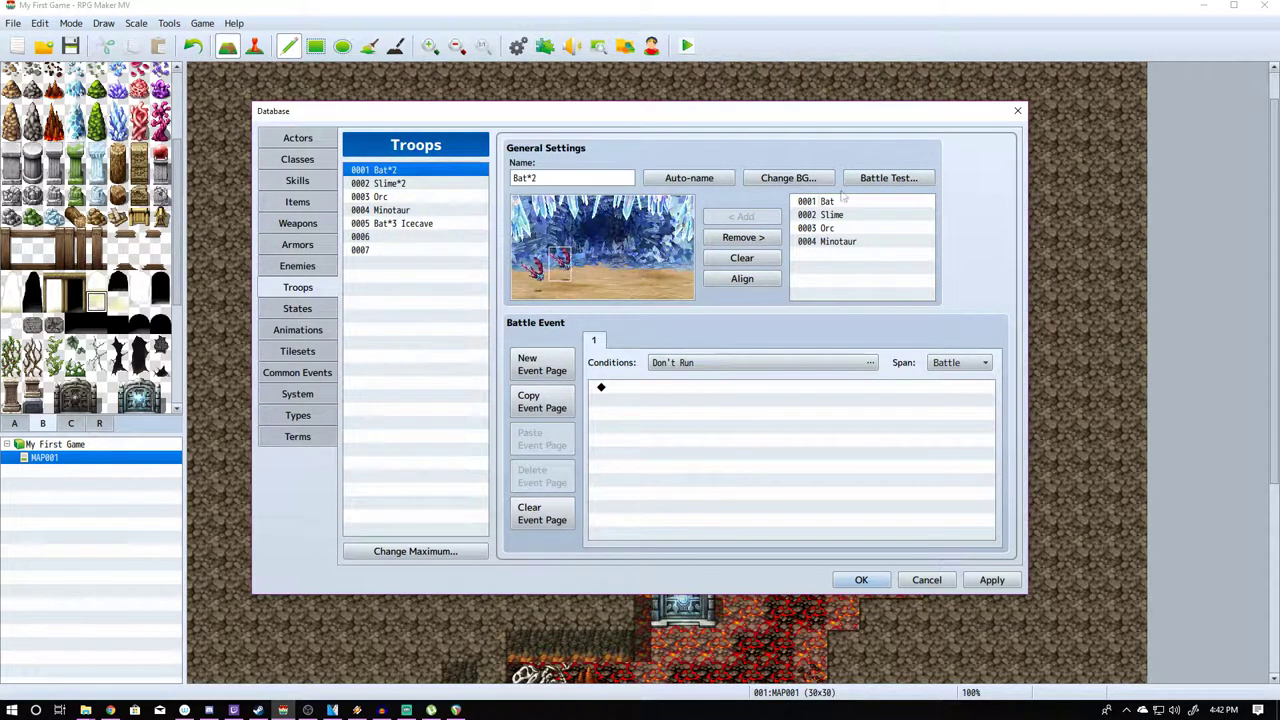
{"action": "left_click", "coordinate": [886, 179]}
{"action": "left_click", "coordinate": [594, 289]}
{"action": "left_click", "coordinate": [594, 289]}
{"action": "left_click", "coordinate": [508, 253]}
{"action": "left_click", "coordinate": [484, 253]}
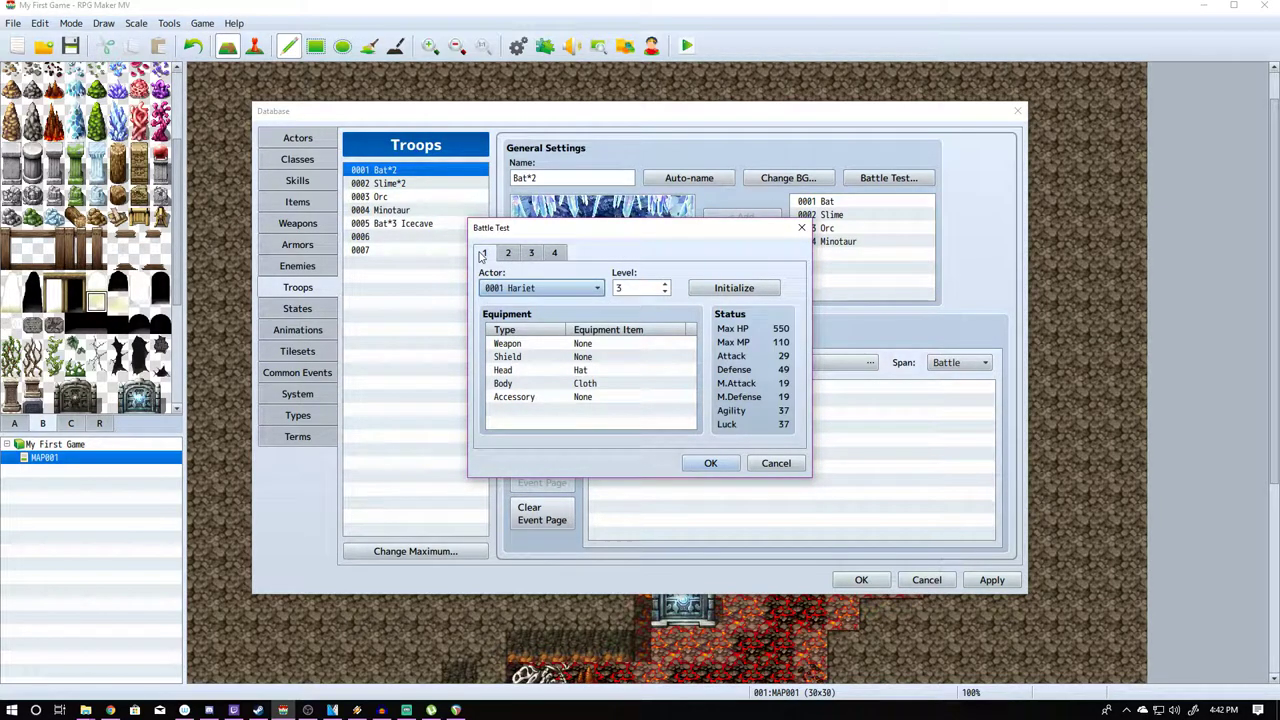
{"action": "left_click", "coordinate": [734, 288]}
{"action": "left_click", "coordinate": [710, 464]}
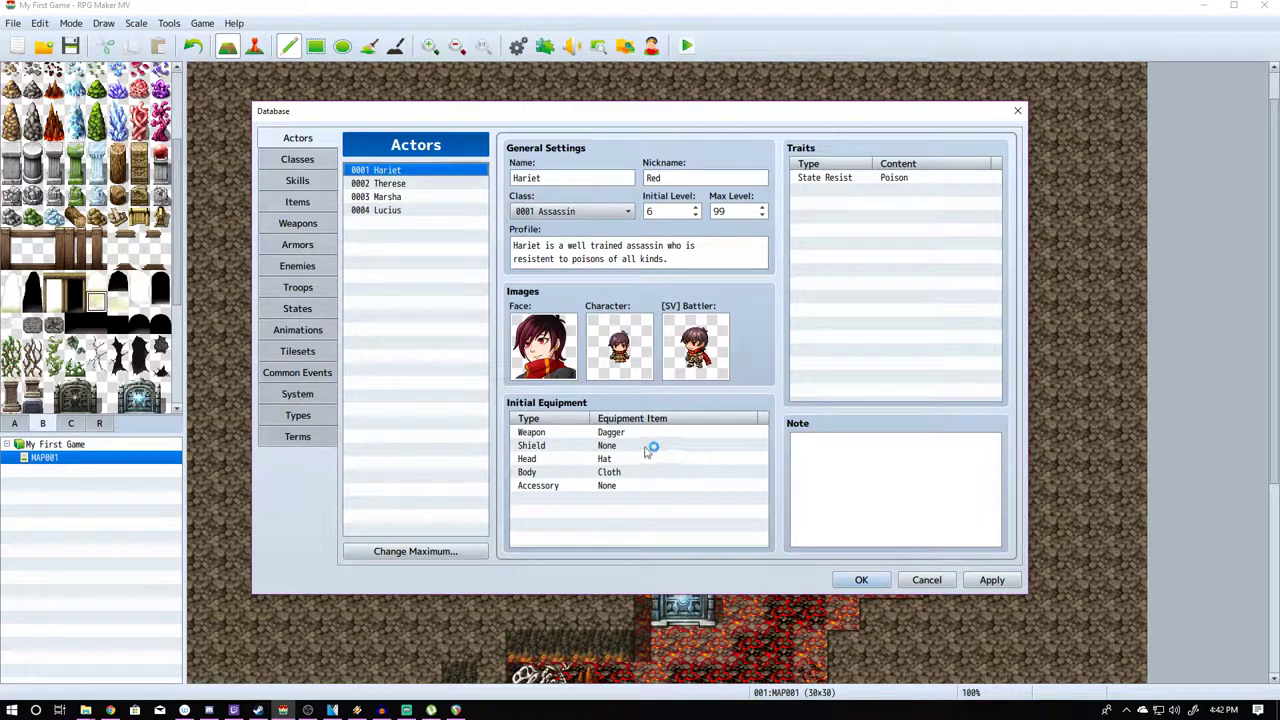
Add a Slot Type: Dual Wield trait to the Assassin class and apply it.
{"action": "left_click", "coordinate": [297, 159]}
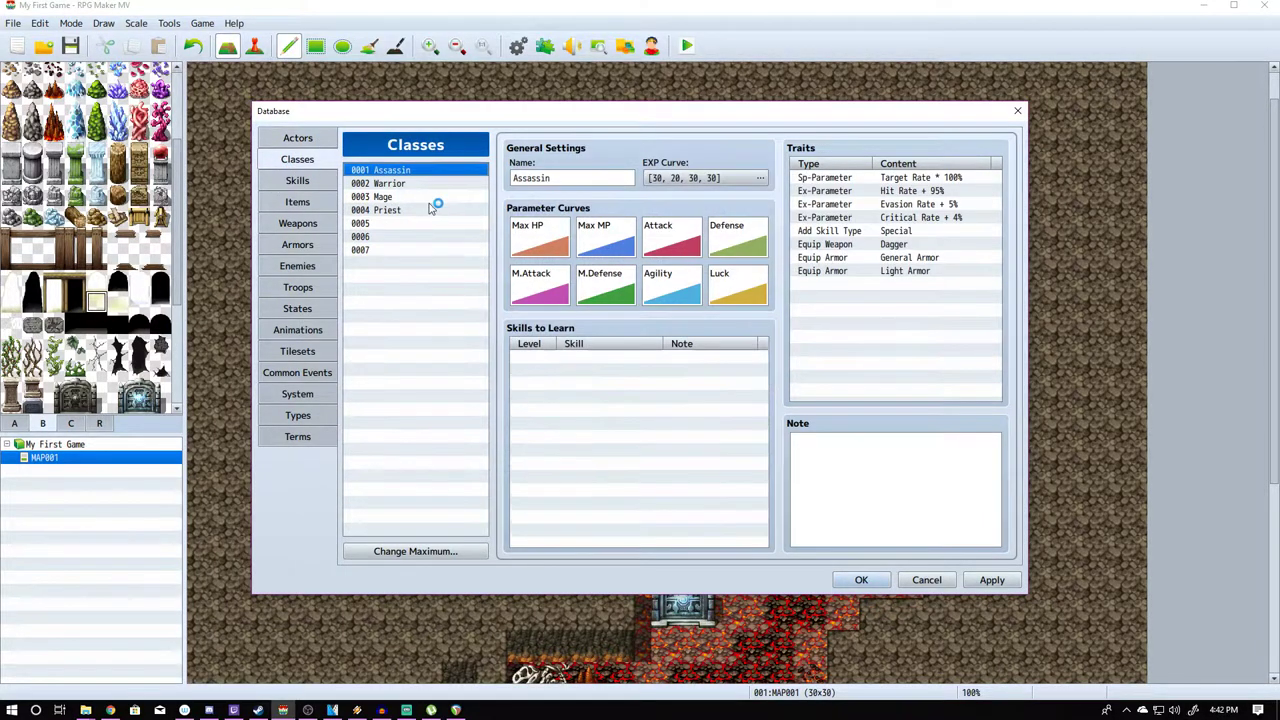
{"action": "double_click", "coordinate": [920, 285]}
{"action": "left_click", "coordinate": [940, 181]}
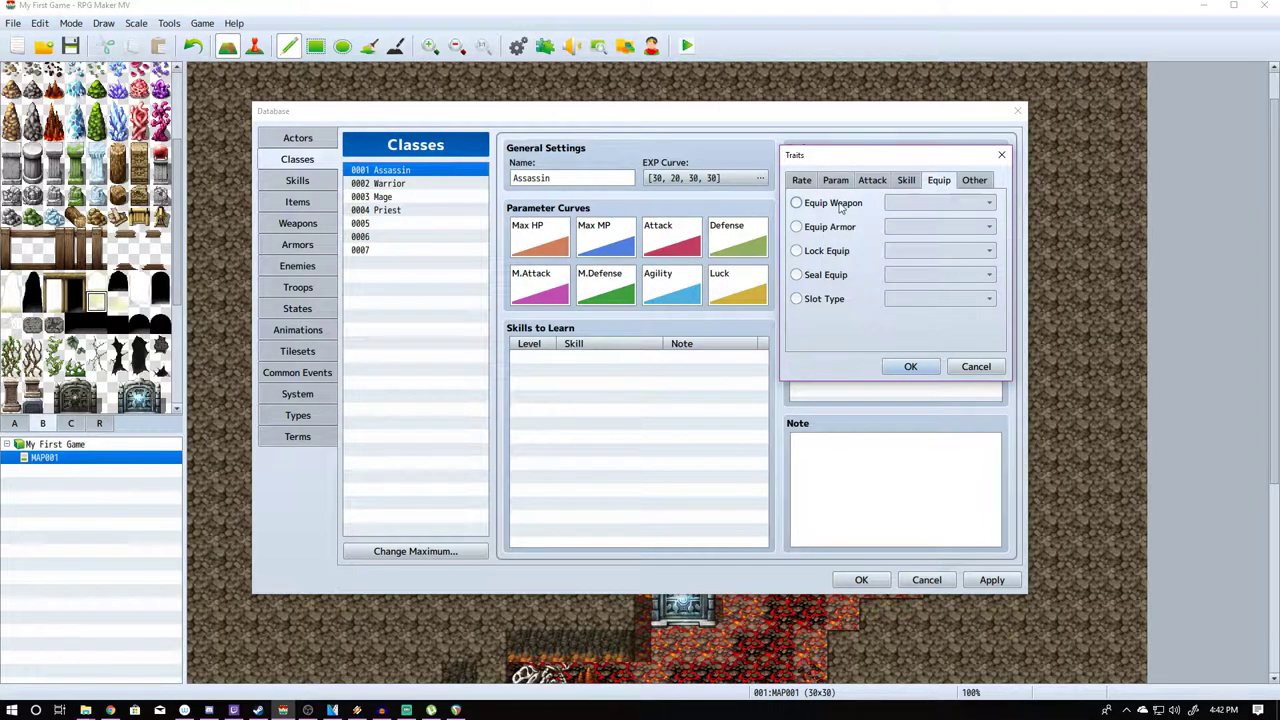
{"action": "left_click", "coordinate": [841, 204]}
{"action": "left_click", "coordinate": [932, 204]}
{"action": "left_click", "coordinate": [797, 299]}
{"action": "left_click", "coordinate": [940, 299]}
{"action": "left_click", "coordinate": [920, 330]}
{"action": "left_click", "coordinate": [918, 368]}
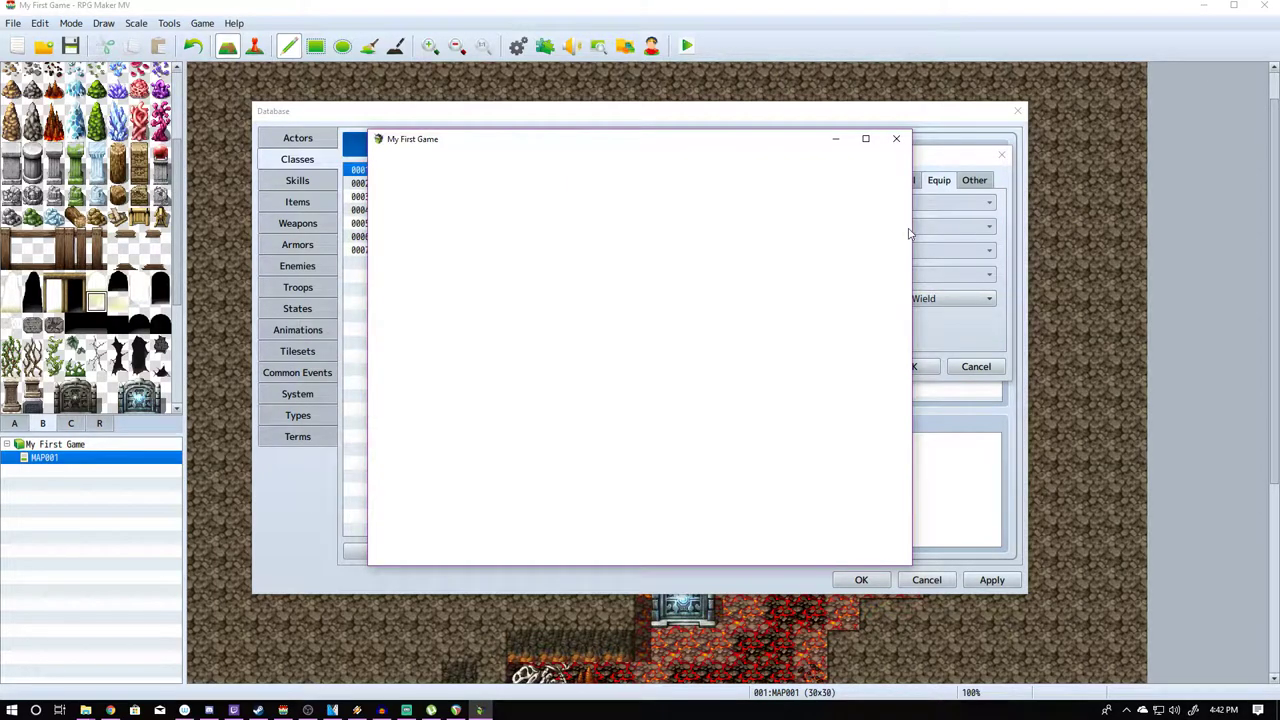
{"action": "left_click", "coordinate": [896, 139]}
{"action": "left_click", "coordinate": [909, 366]}
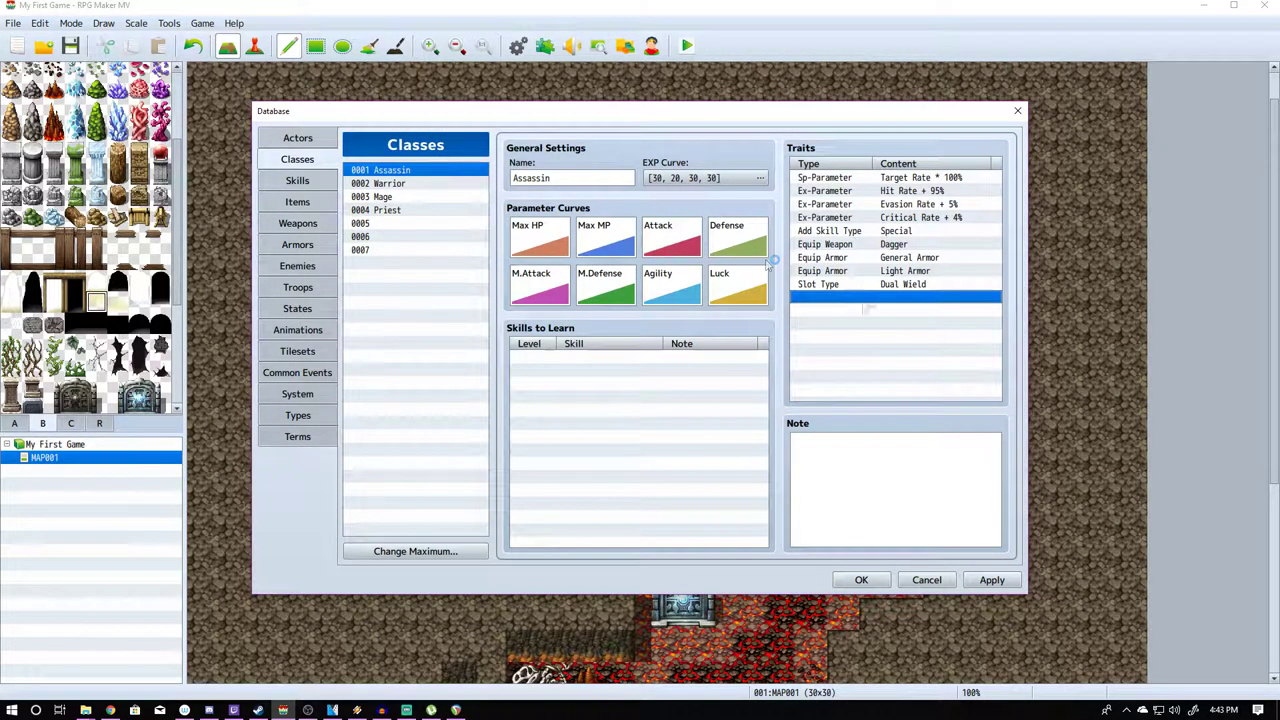
{"action": "left_click", "coordinate": [990, 580]}
Equip Hariet with a Dagger in her second weapon slot.
{"action": "left_click", "coordinate": [297, 265]}
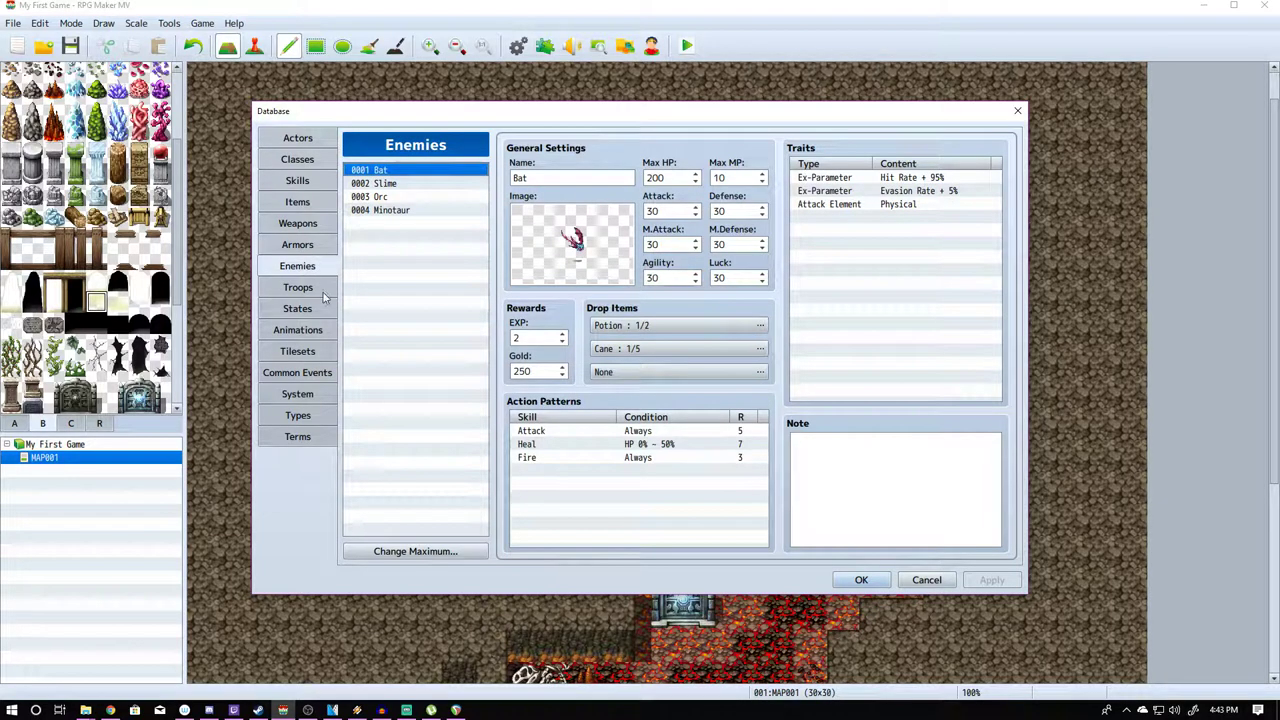
{"action": "left_click", "coordinate": [297, 138]}
{"action": "double_click", "coordinate": [560, 445]}
{"action": "left_click", "coordinate": [638, 474]}
{"action": "left_click", "coordinate": [630, 506]}
{"action": "left_click", "coordinate": [607, 498]}
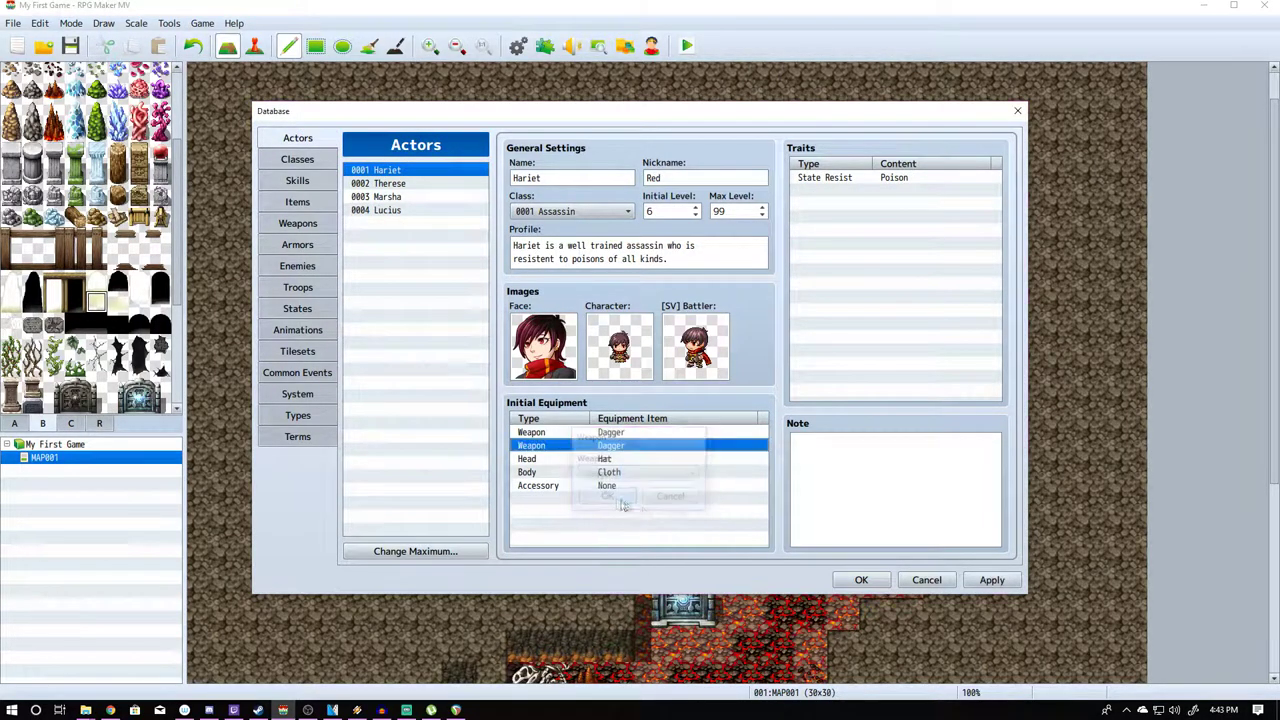
Save the database, reopen it, and bring up the Bat*2 battle test setup.
{"action": "left_click", "coordinate": [860, 580]}
{"action": "left_click", "coordinate": [519, 47]}
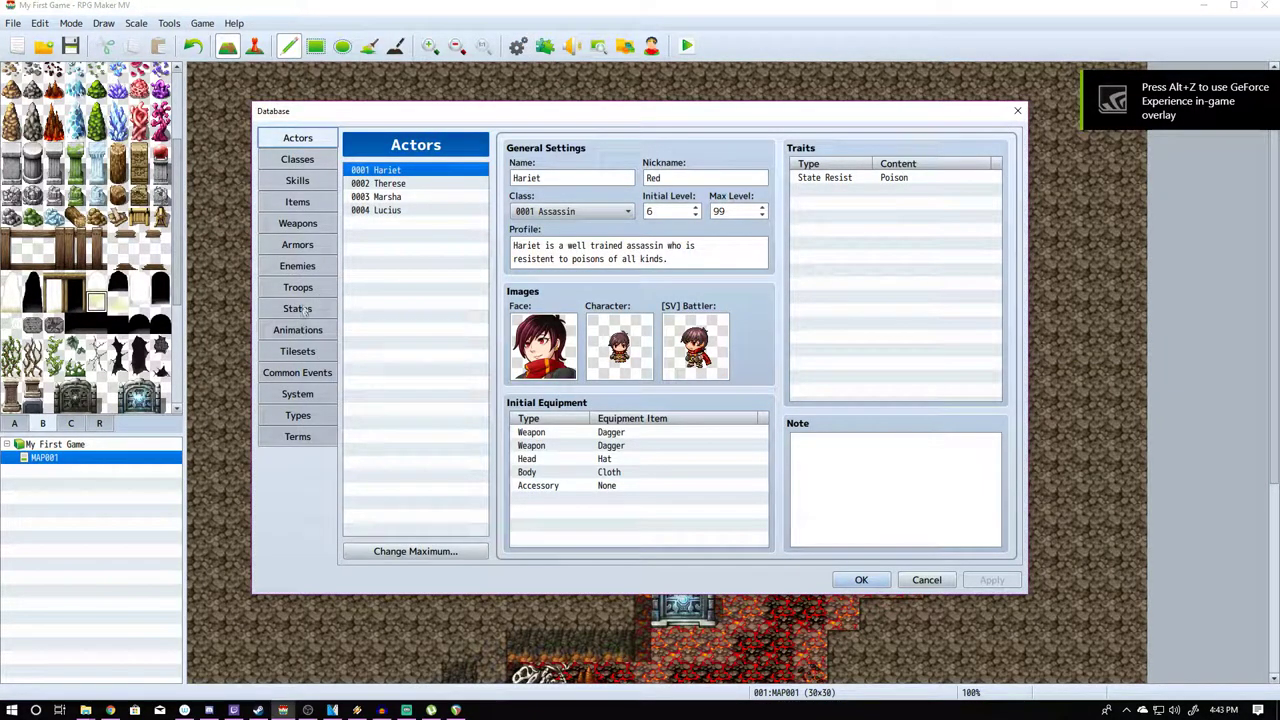
{"action": "left_click", "coordinate": [298, 288]}
{"action": "left_click", "coordinate": [885, 180]}
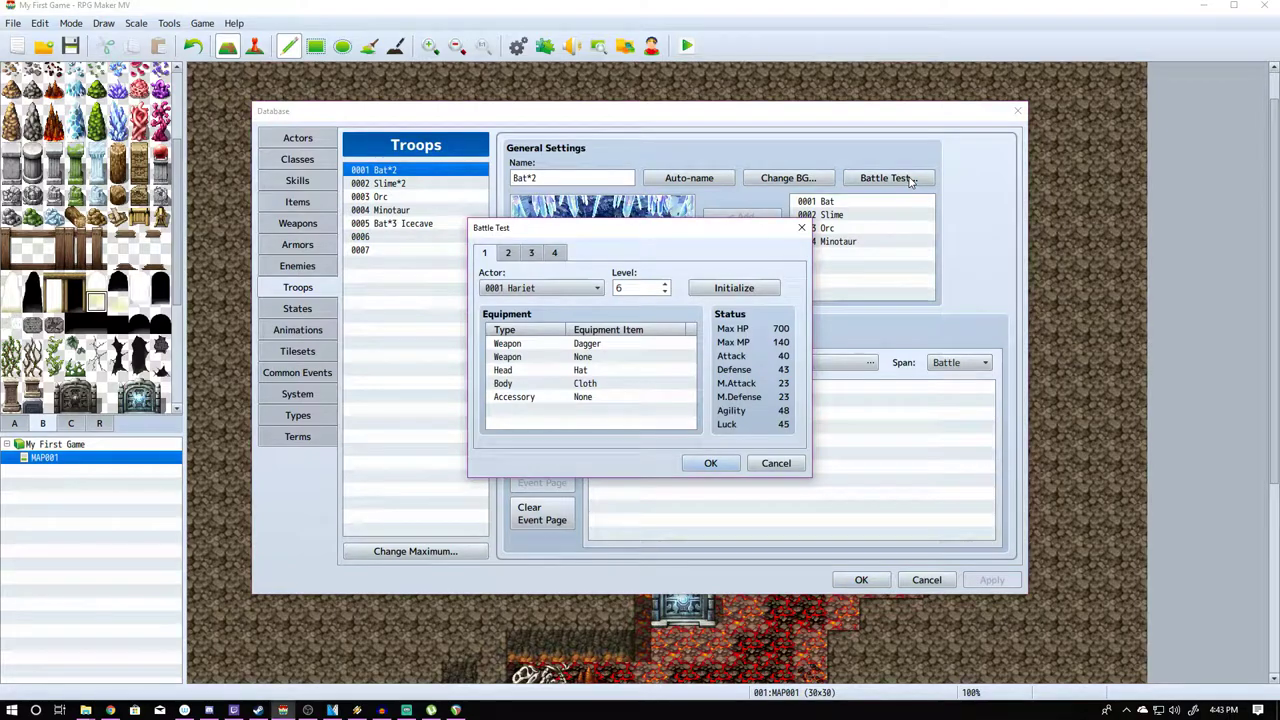
Fight the Bat*2 test battle, attacking Bat A then Bat B until both are defeated.
{"action": "left_click", "coordinate": [731, 459]}
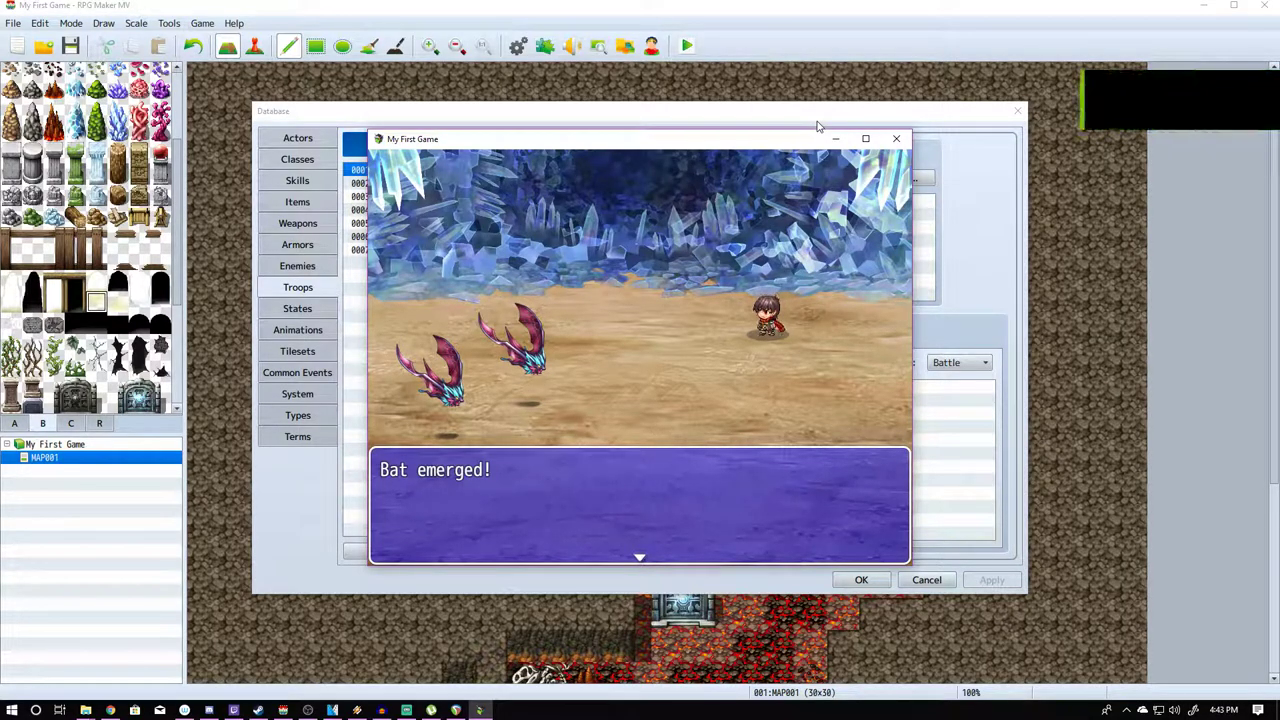
{"action": "key", "text": "Return"}
{"action": "key", "text": "Return"}
{"action": "key", "text": "Return"}
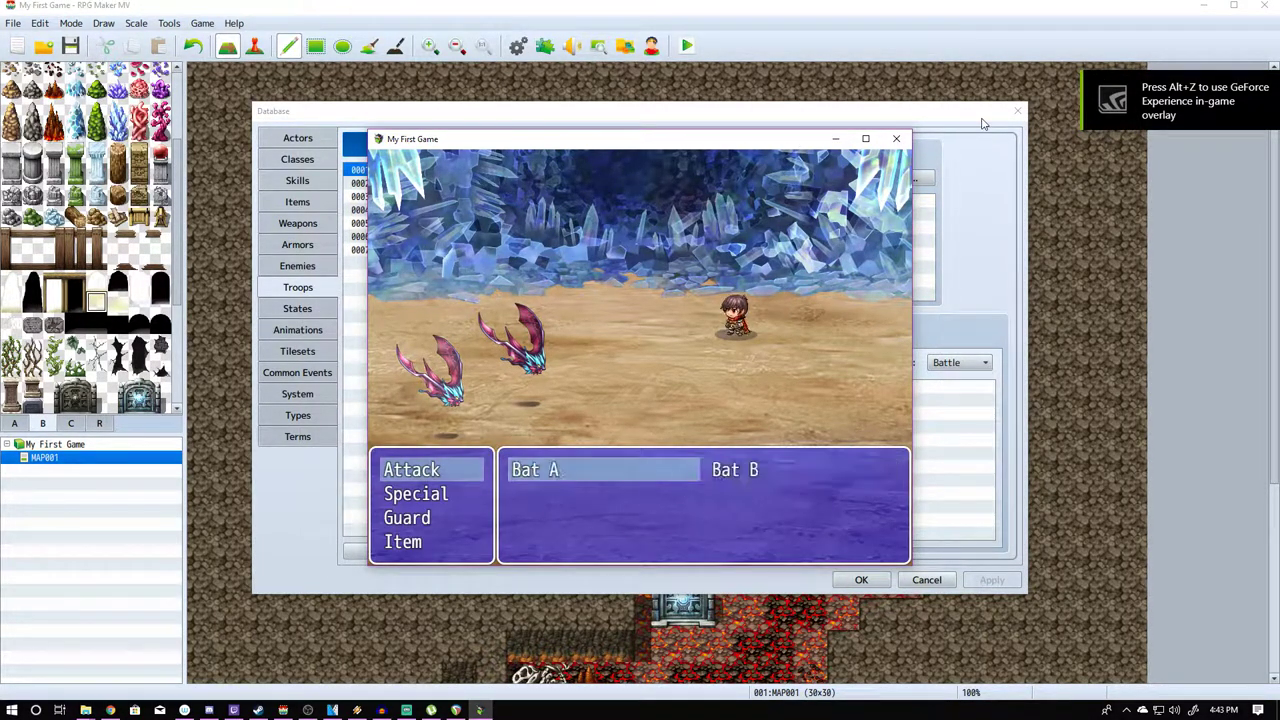
{"action": "key", "text": "Return"}
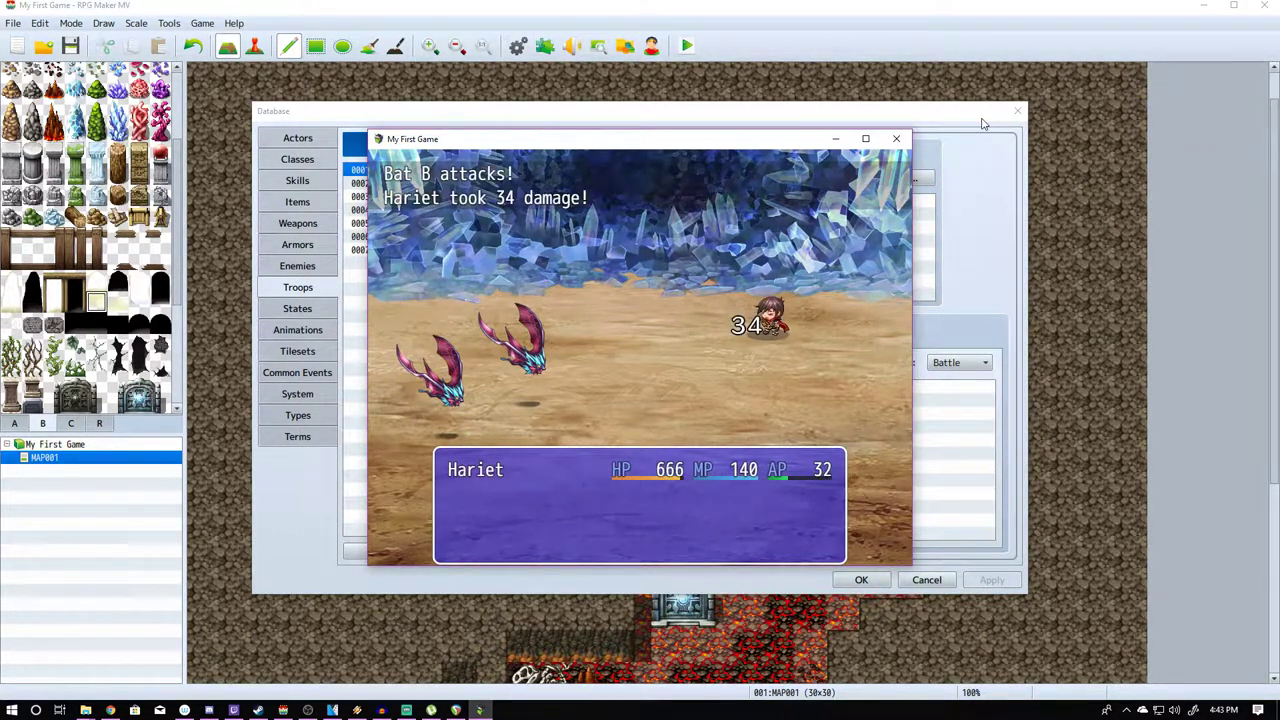
{"action": "key", "text": "Return"}
{"action": "key", "text": "Return"}
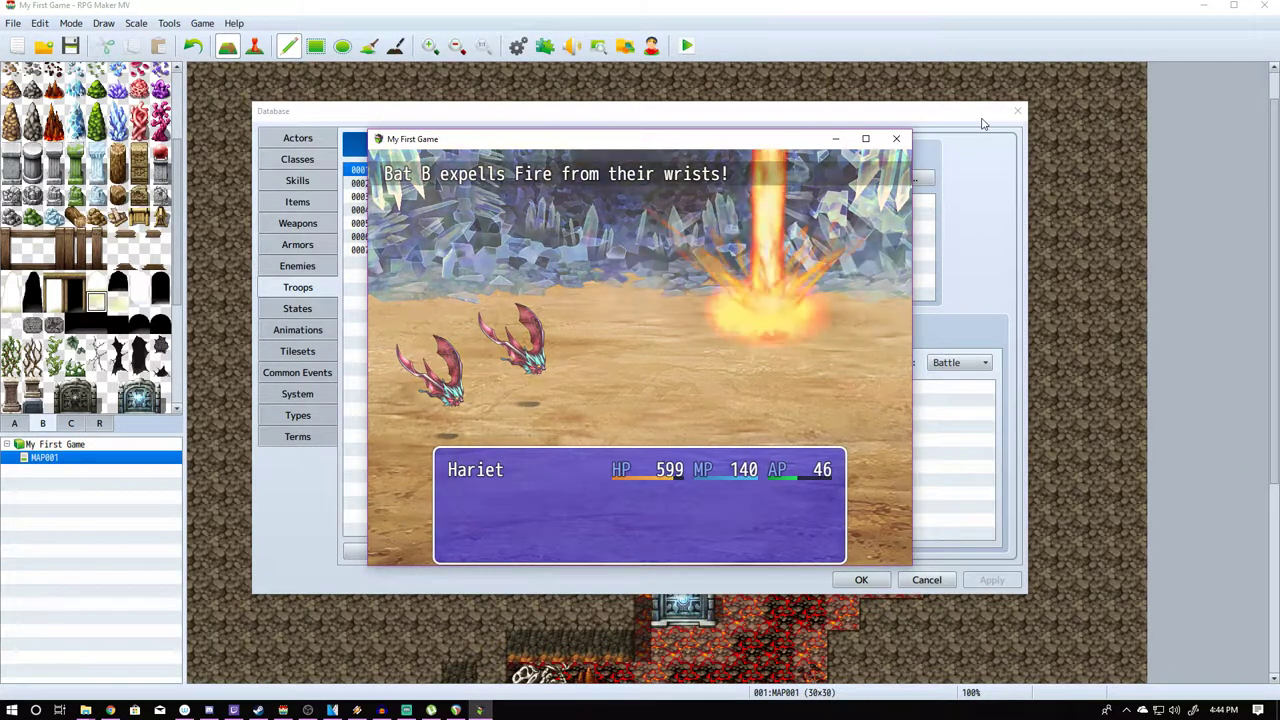
{"action": "key", "text": "Return"}
{"action": "key", "text": "Return"}
{"action": "key", "text": "Return"}
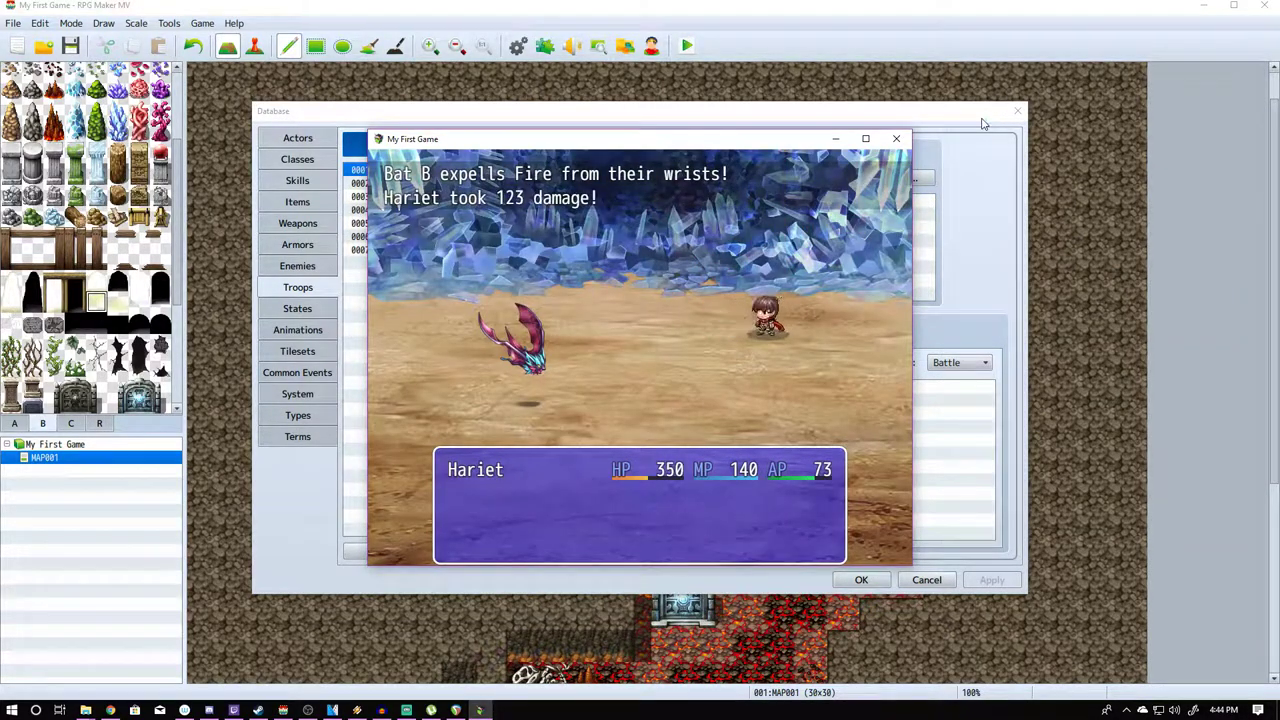
{"action": "key", "text": "Return"}
{"action": "key", "text": "Return"}
{"action": "key", "text": "Return"}
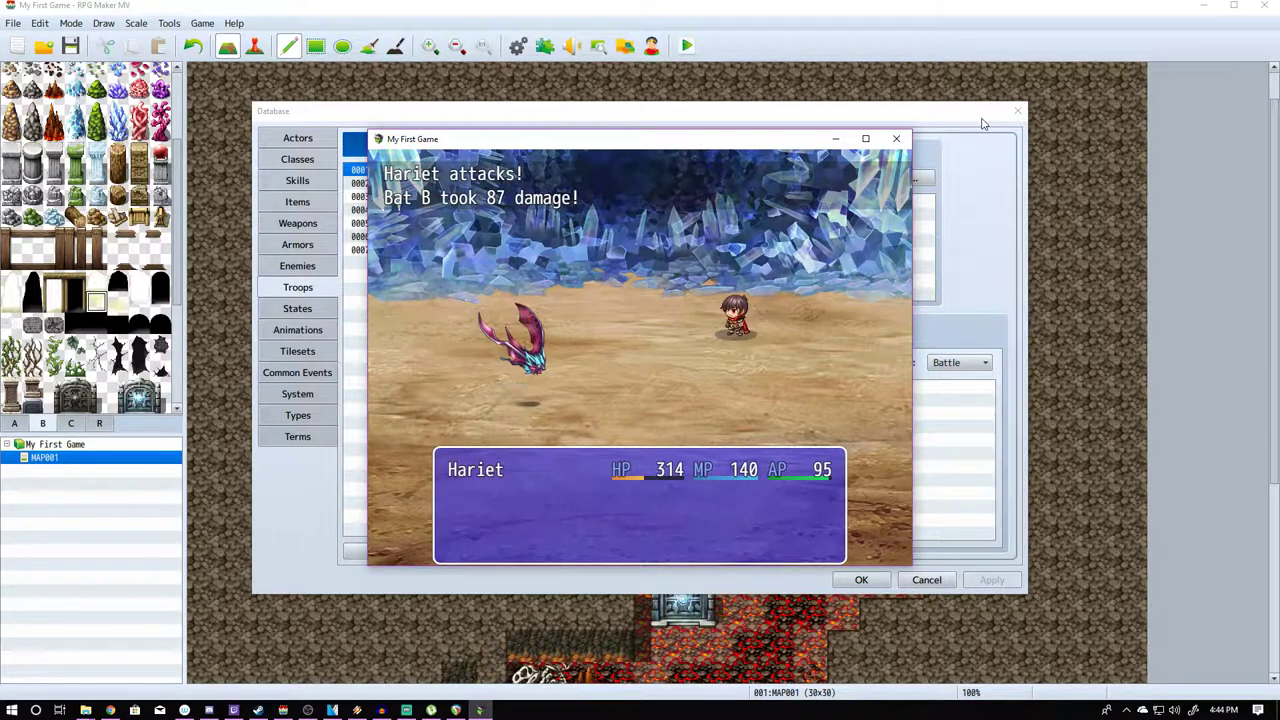
{"action": "key", "text": "Return"}
{"action": "key", "text": "Return"}
{"action": "key", "text": "Return"}
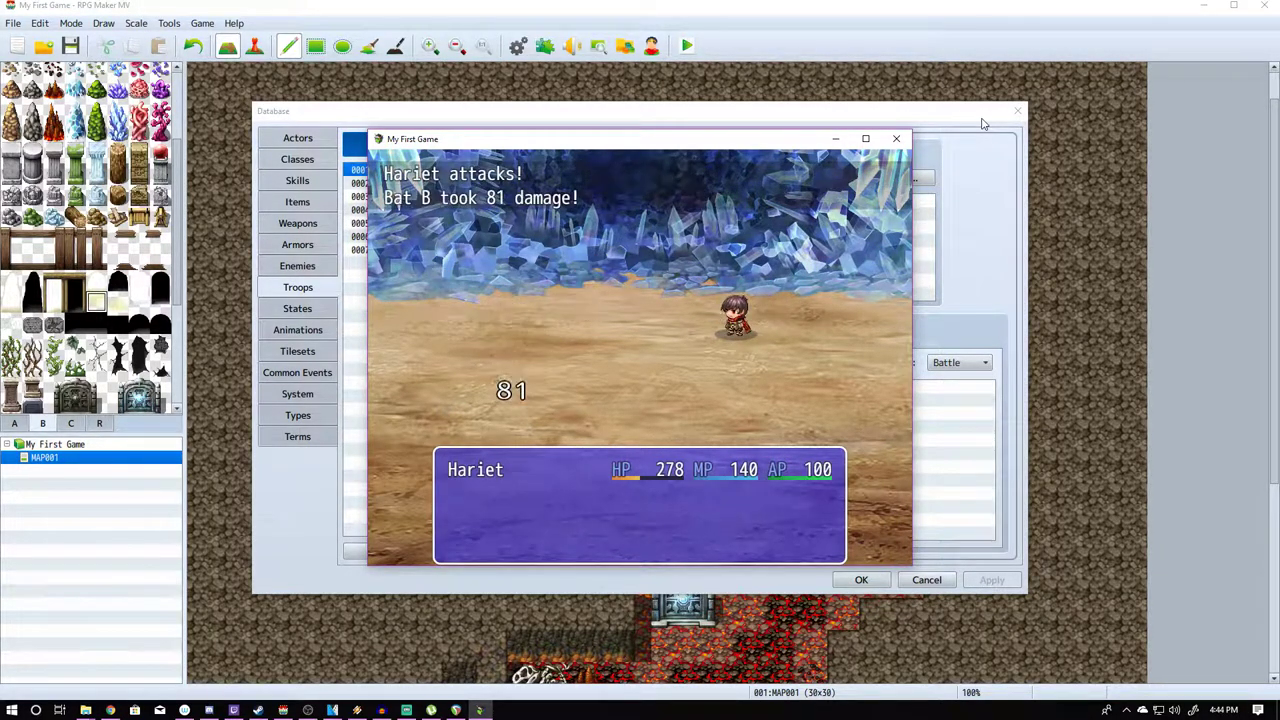
{"action": "key", "text": "Return"}
{"action": "key", "text": "Return"}
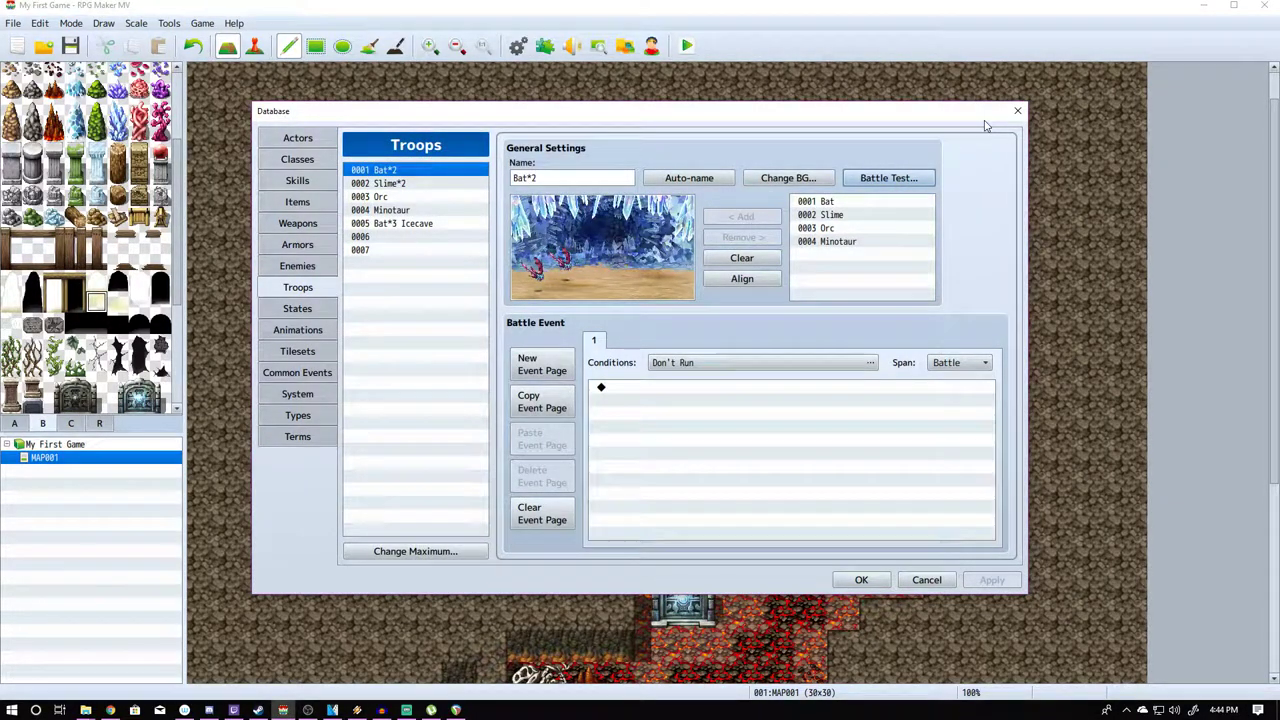